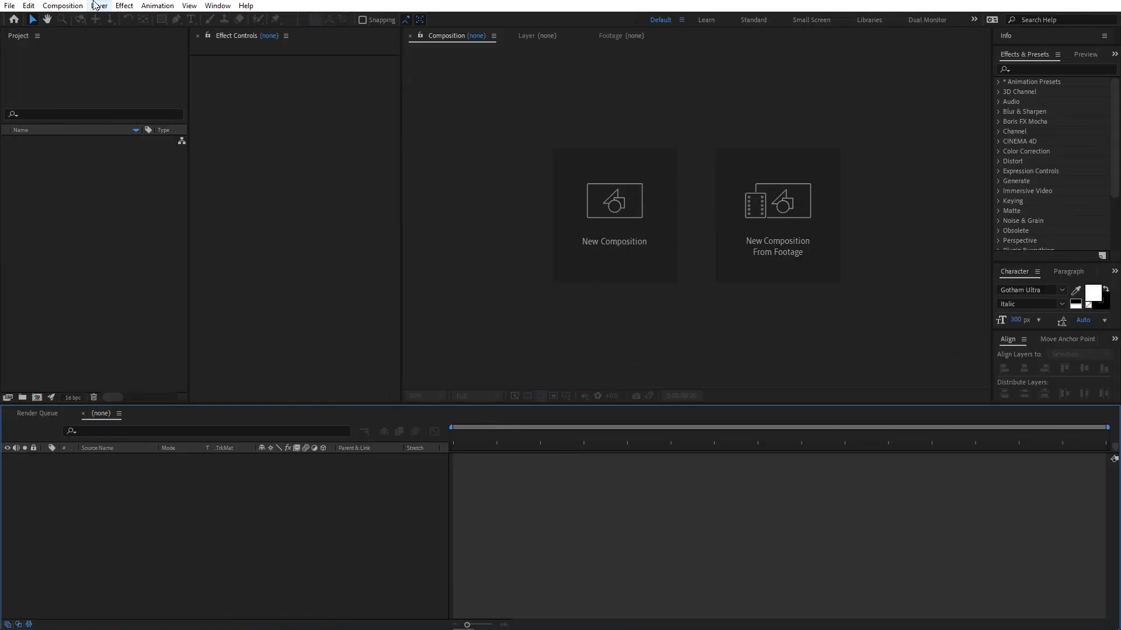
# - Create a 1920×1080, 30 fps, 30-second composition named Main
pyautogui.click(62, 5)
pyautogui.click(86, 21)
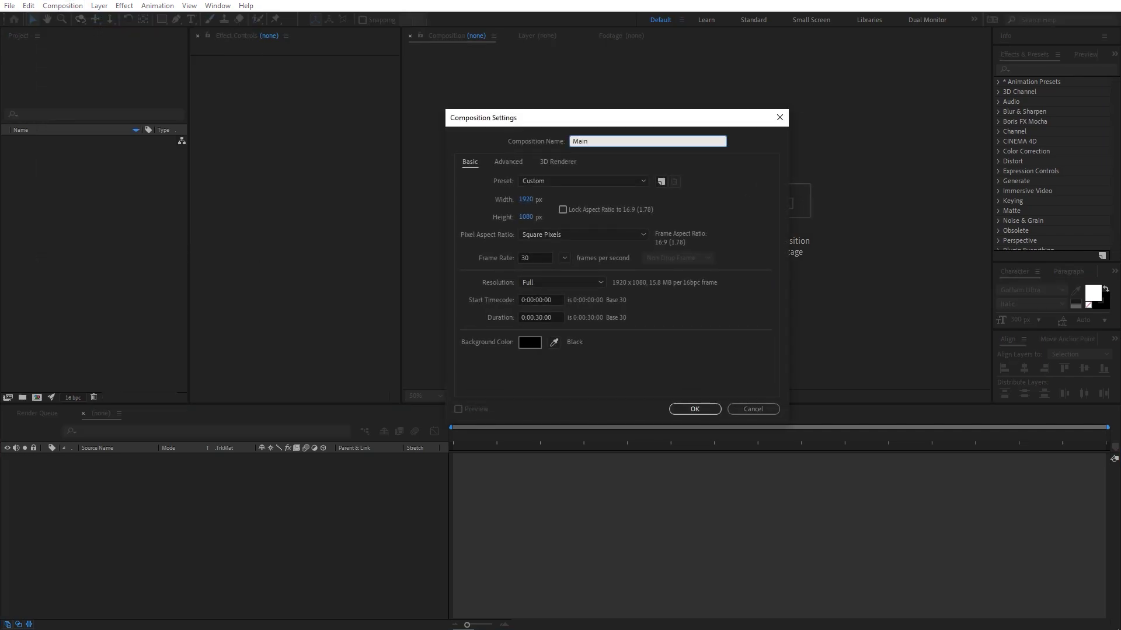
pyautogui.click(521, 258)
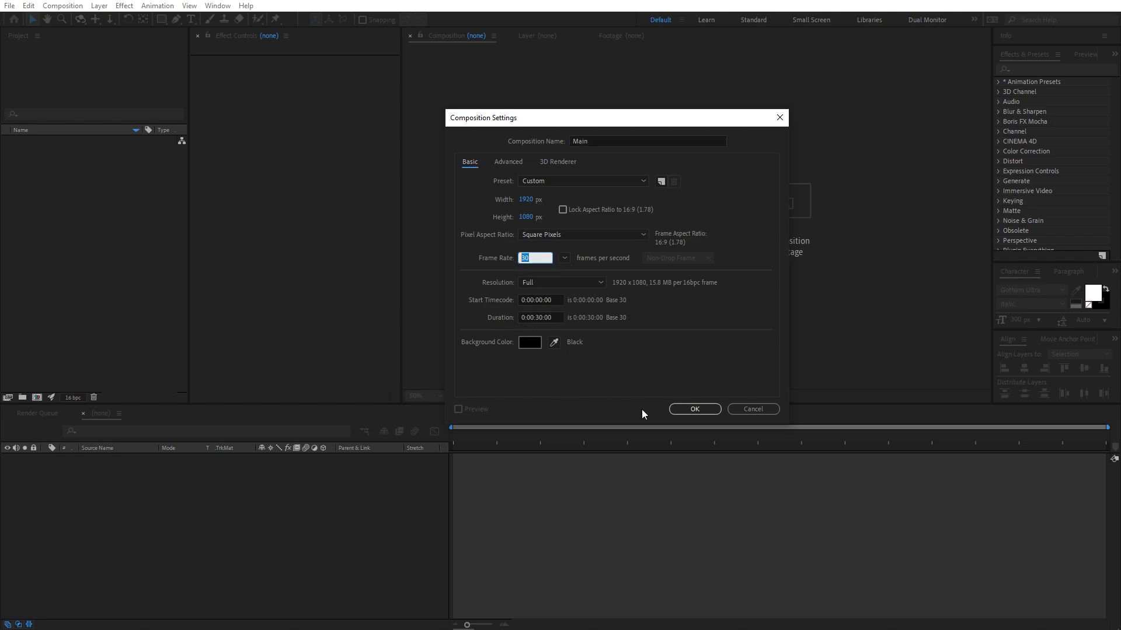
pyautogui.click(689, 409)
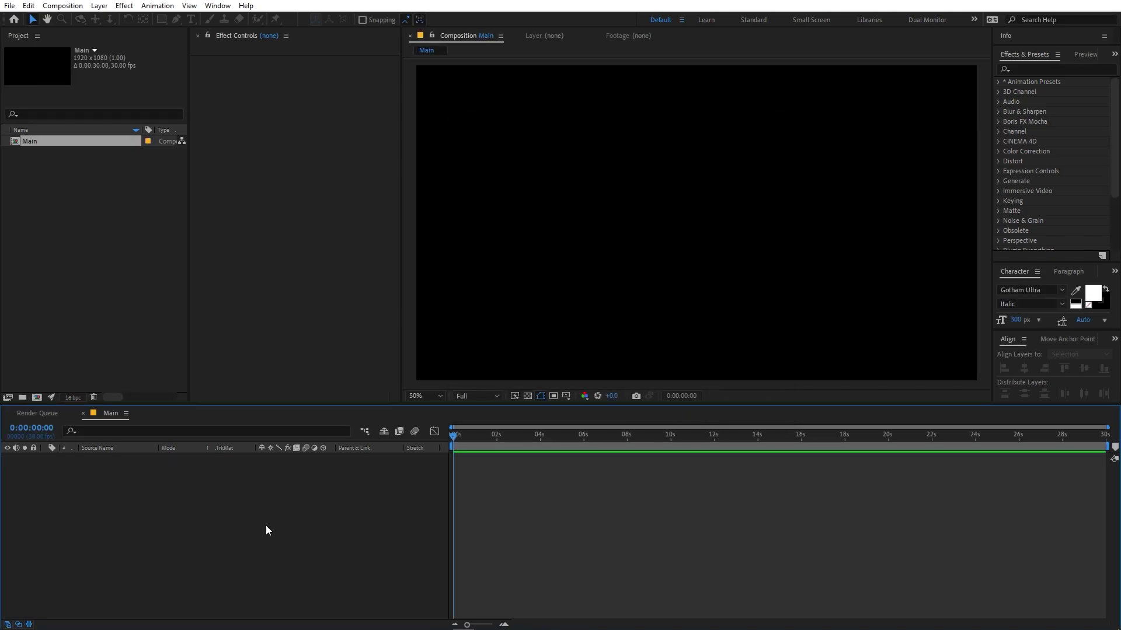
# - Create a second composition named Text
pyautogui.click(74, 275)
pyautogui.click(74, 6)
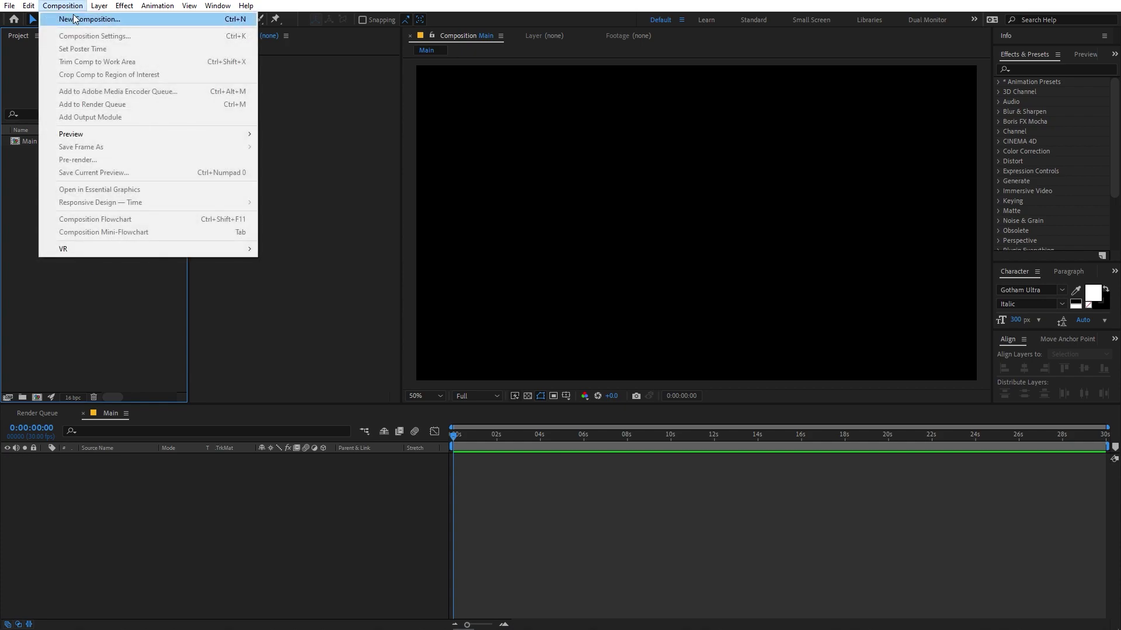
pyautogui.click(65, 18)
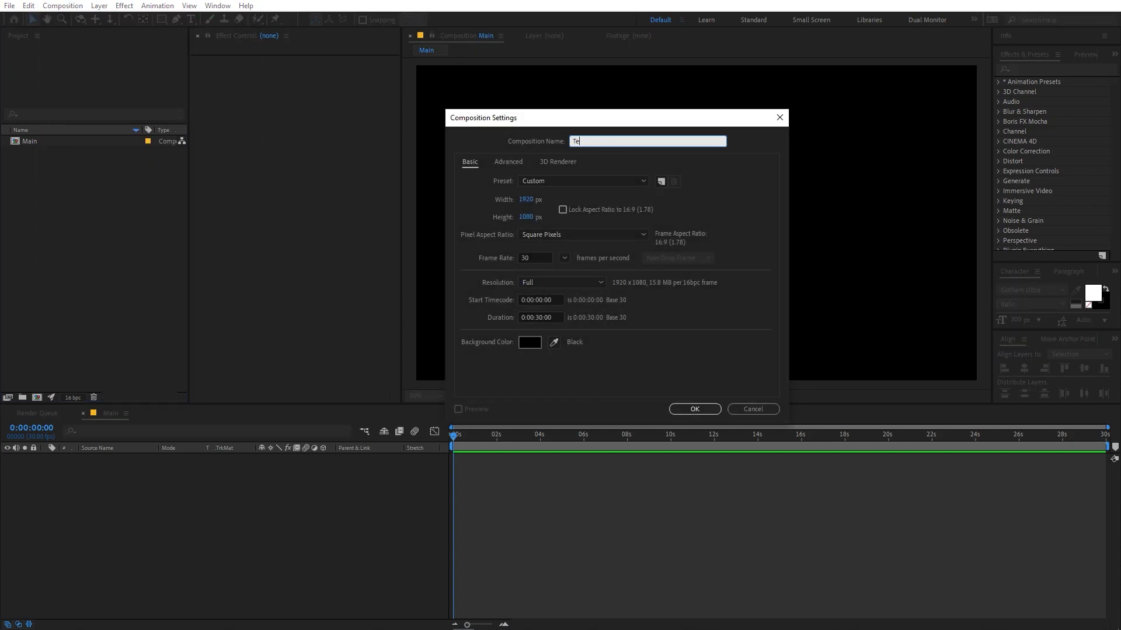
pyautogui.press('Return')
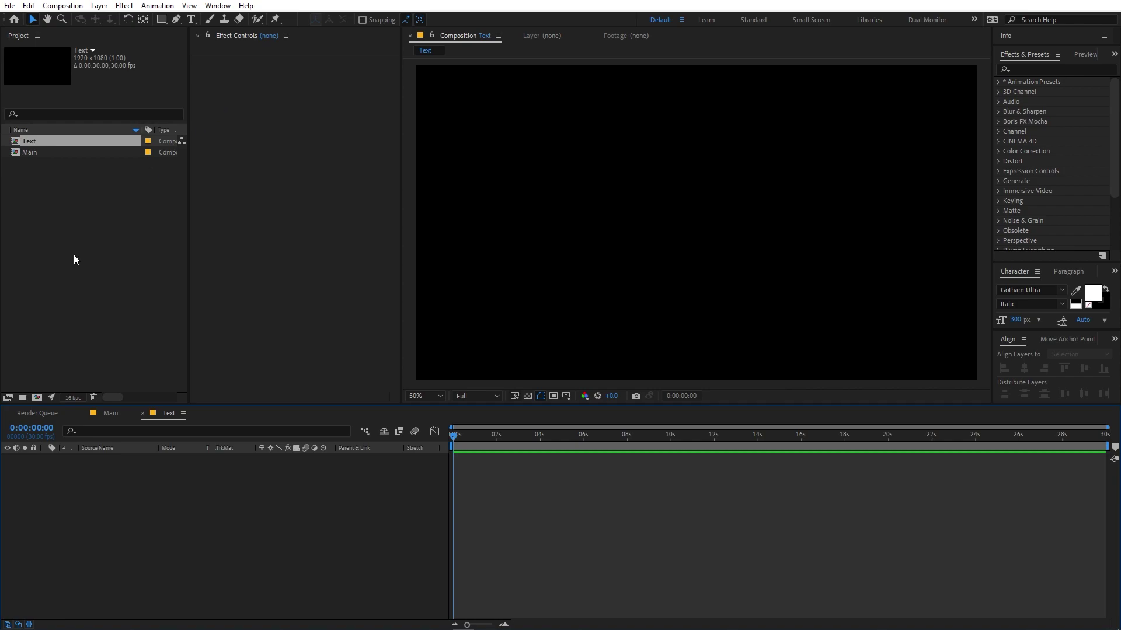
# - Type MOTION as a text layer and centre it horizontally and vertically
pyautogui.click(74, 255)
pyautogui.click(191, 19)
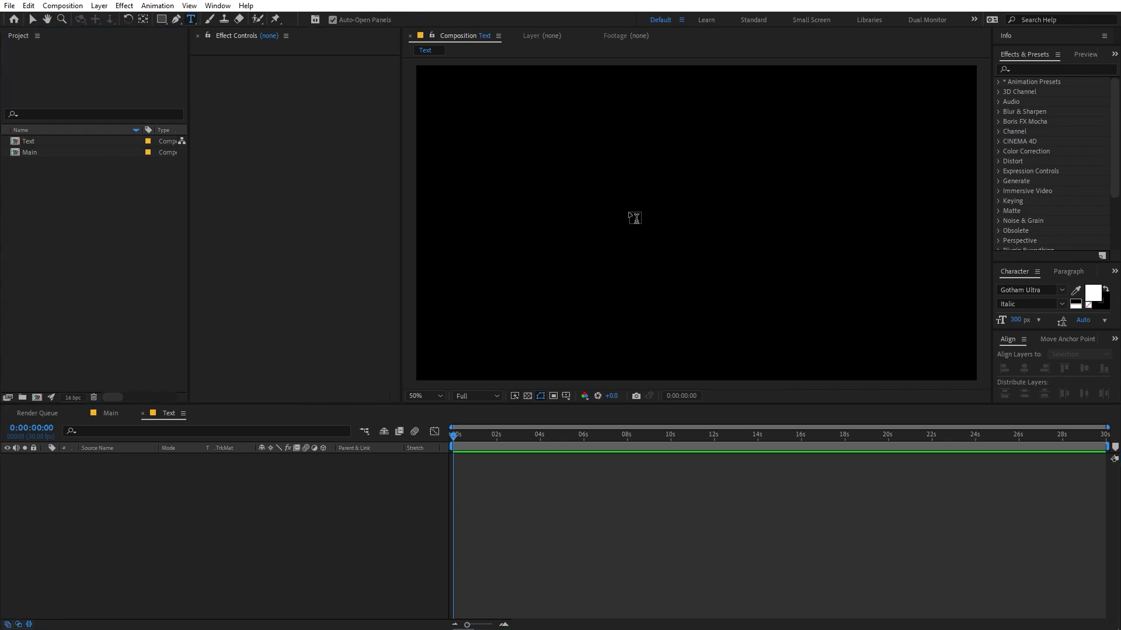
pyautogui.click(632, 219)
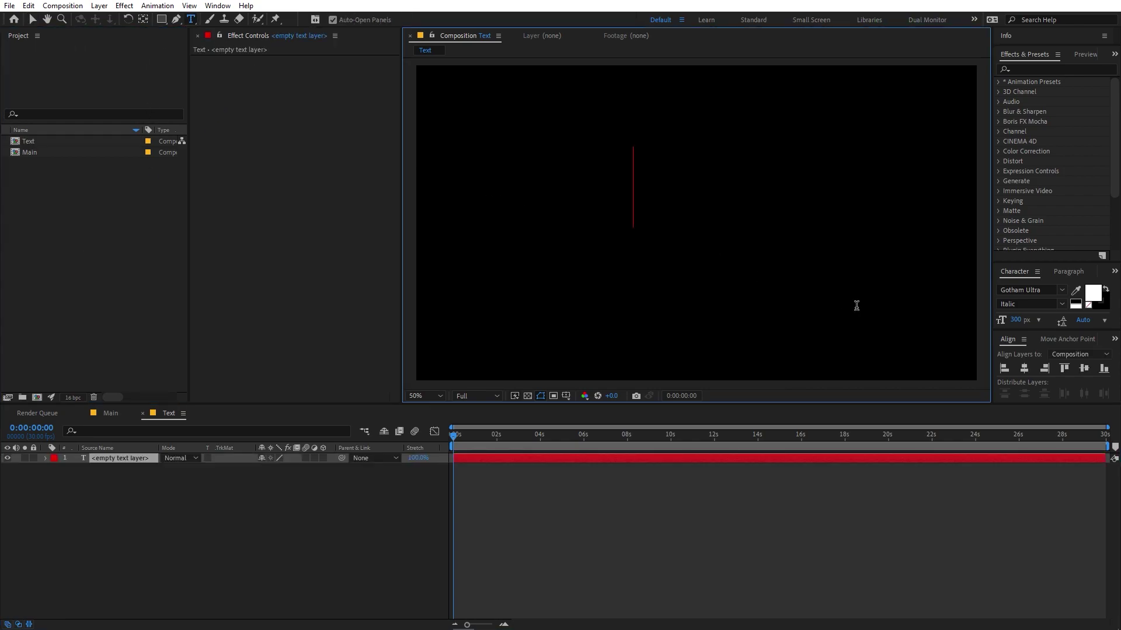
pyautogui.write('MOTION')
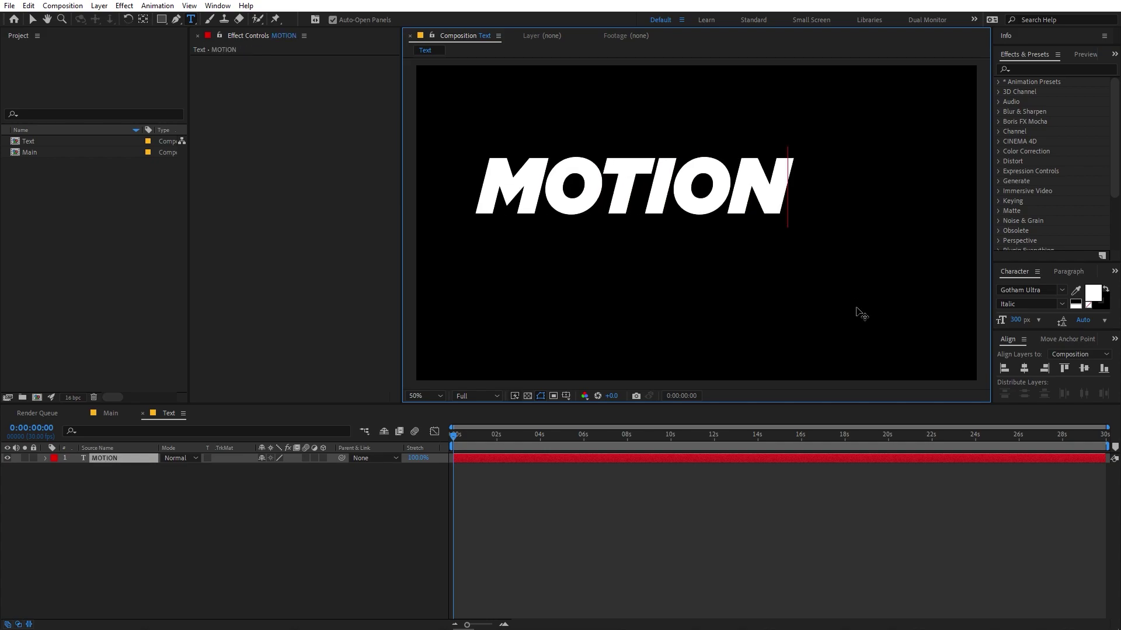
pyautogui.click(1023, 368)
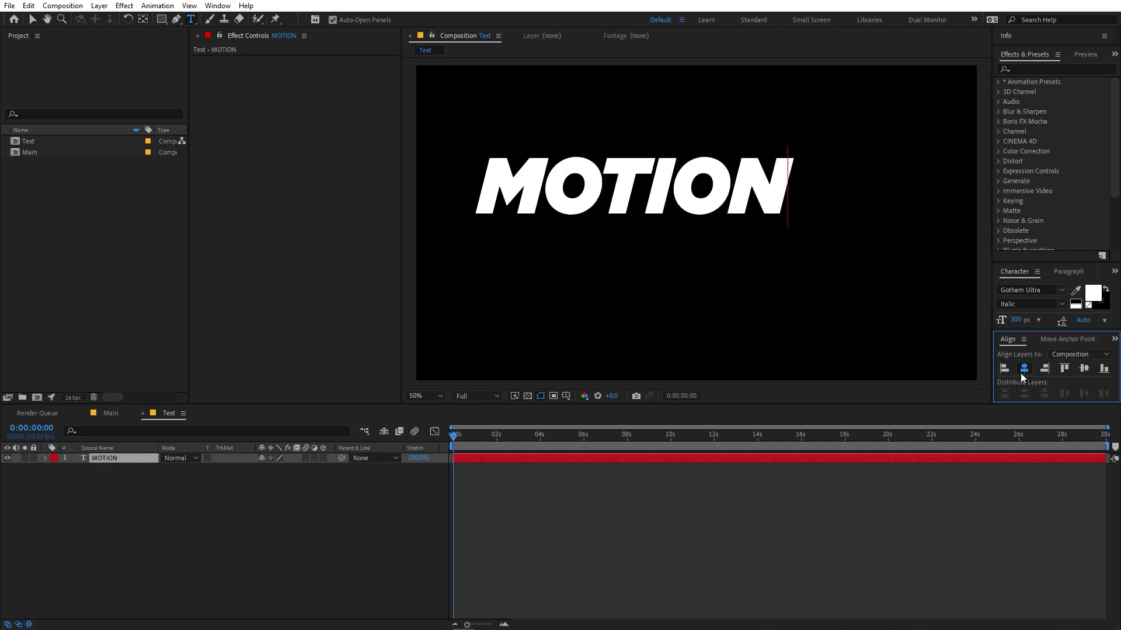
pyautogui.click(1084, 368)
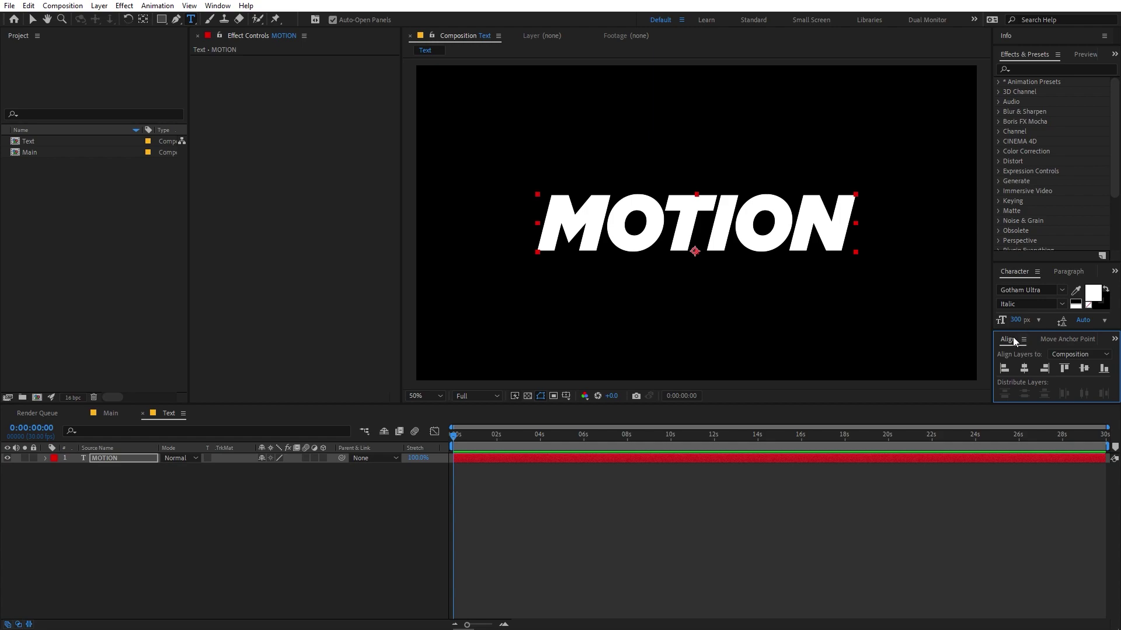
# - Move MOTION's anchor point to its centre and scale the text to 107%
pyautogui.click(218, 6)
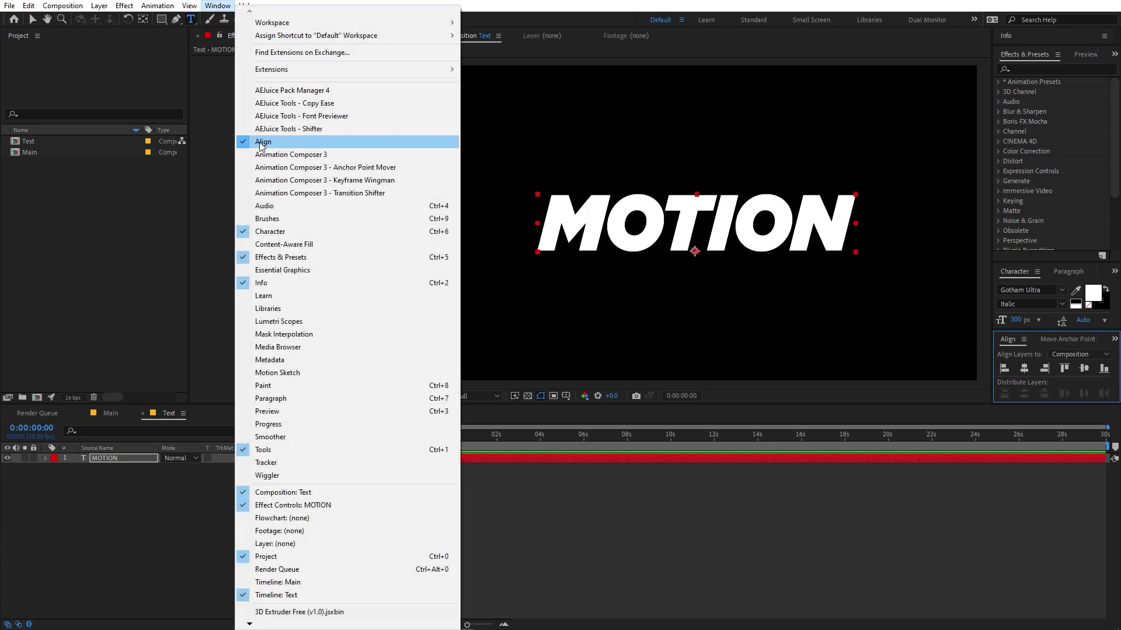
pyautogui.click(115, 457)
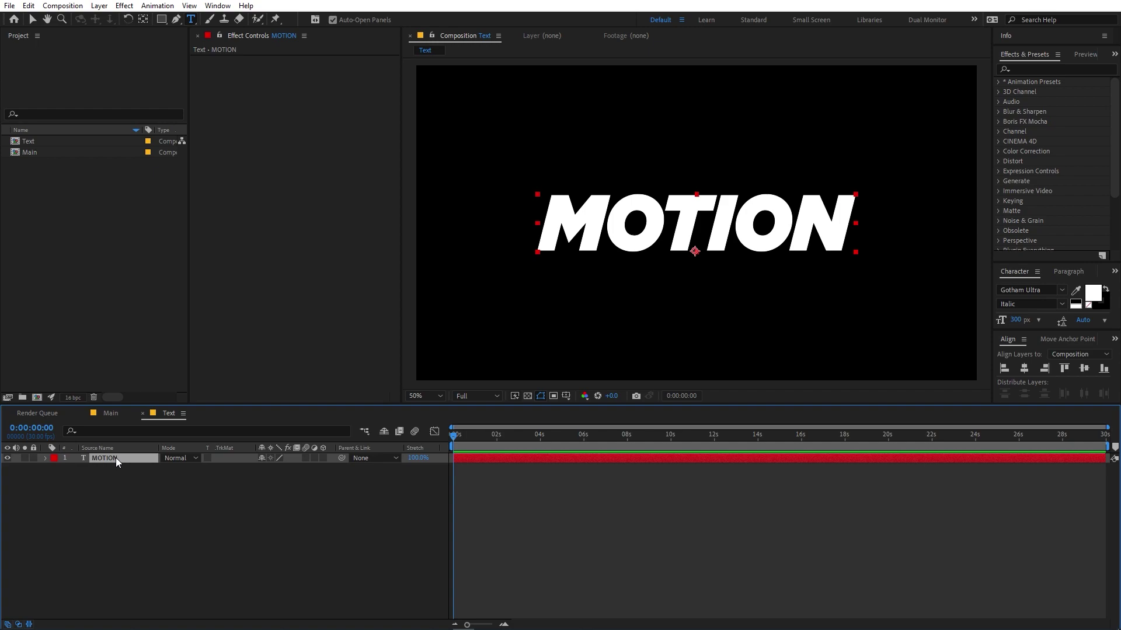
pyautogui.click(144, 22)
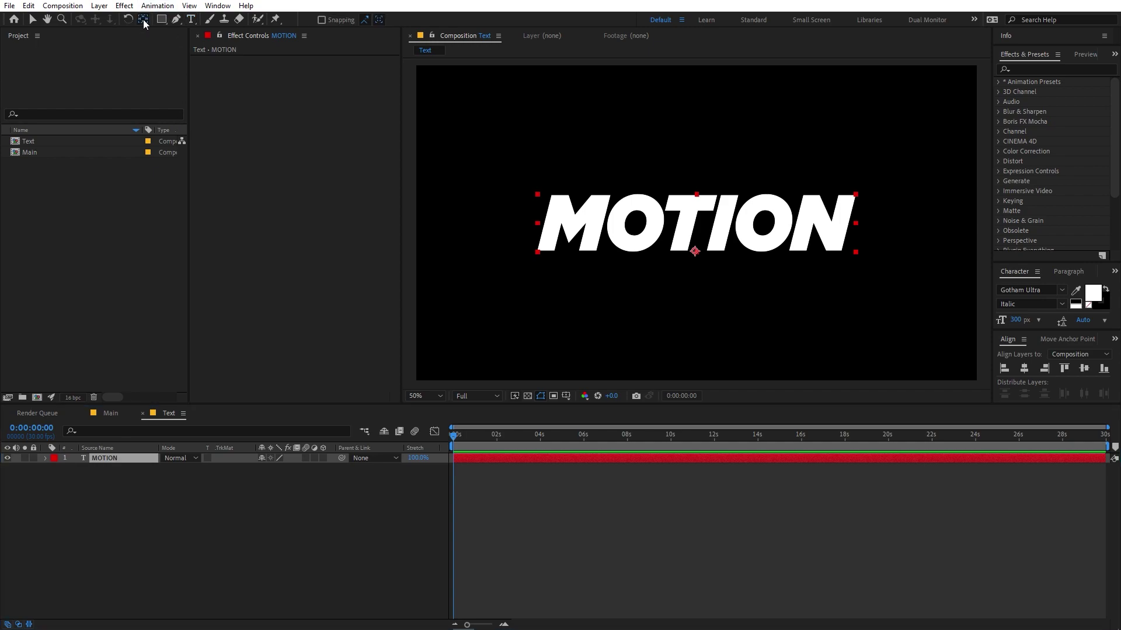
pyautogui.moveTo(693, 255); pyautogui.dragTo(680, 229)
pyautogui.press('s')
pyautogui.moveTo(268, 467); pyautogui.dragTo(250, 544)
pyautogui.click(252, 549)
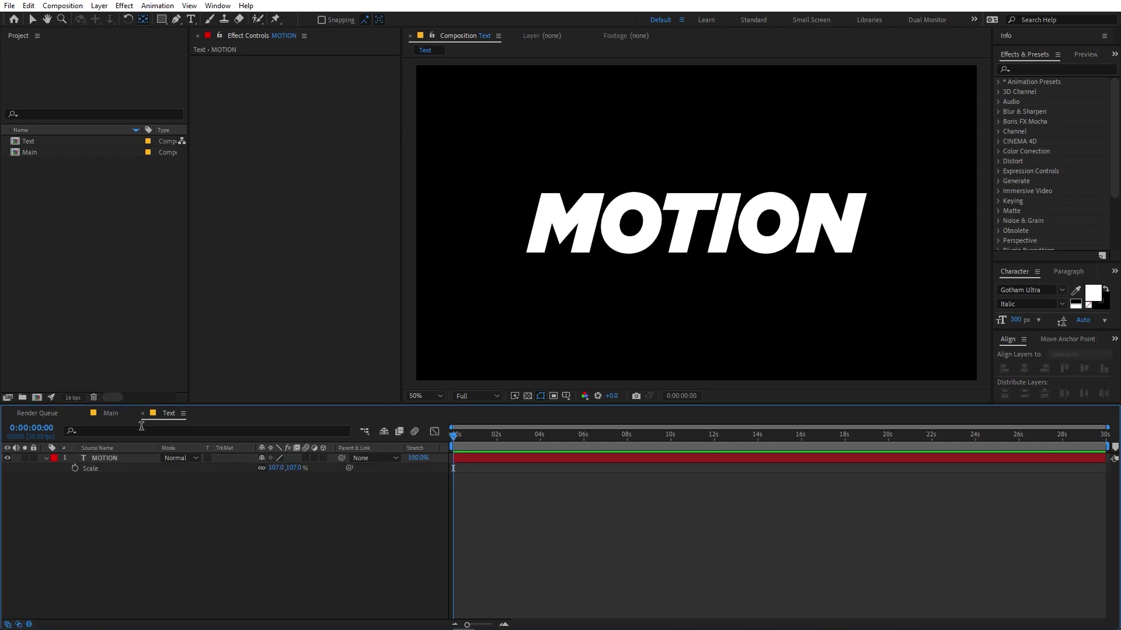
# - Place the Text composition as a layer in the Main composition
pyautogui.click(109, 415)
pyautogui.click(88, 305)
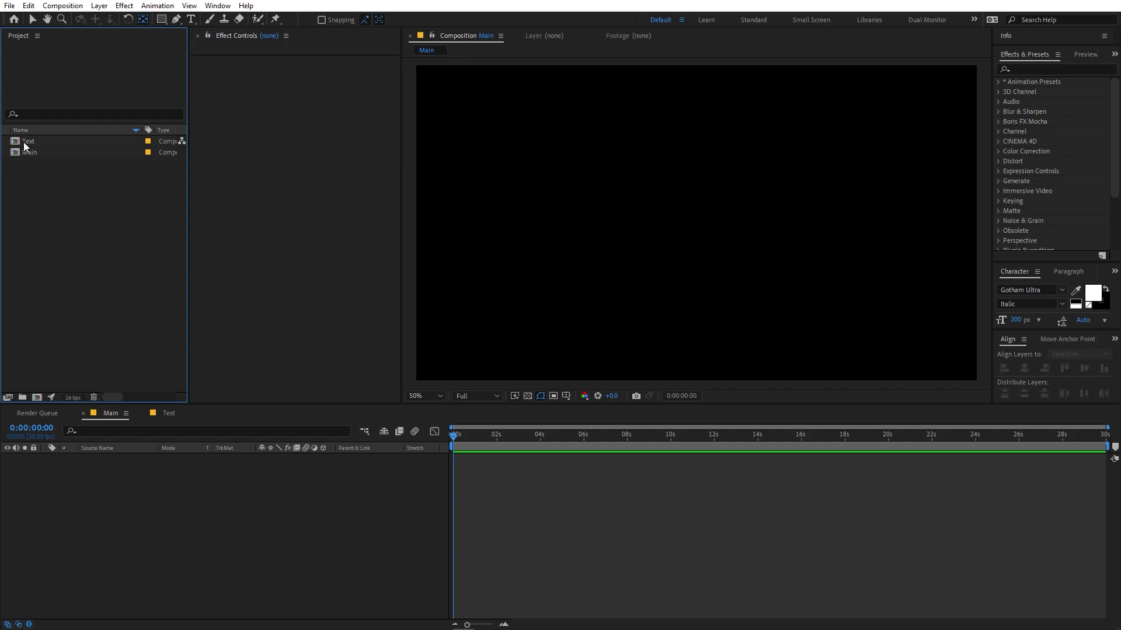
pyautogui.moveTo(25, 144); pyautogui.dragTo(104, 530)
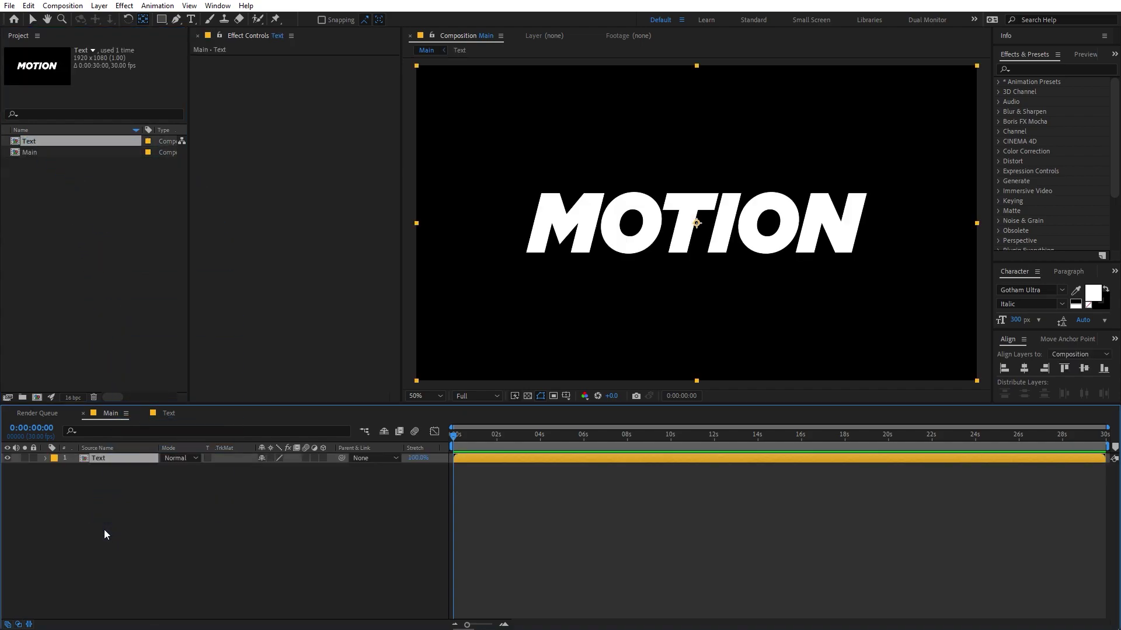
pyautogui.click(104, 530)
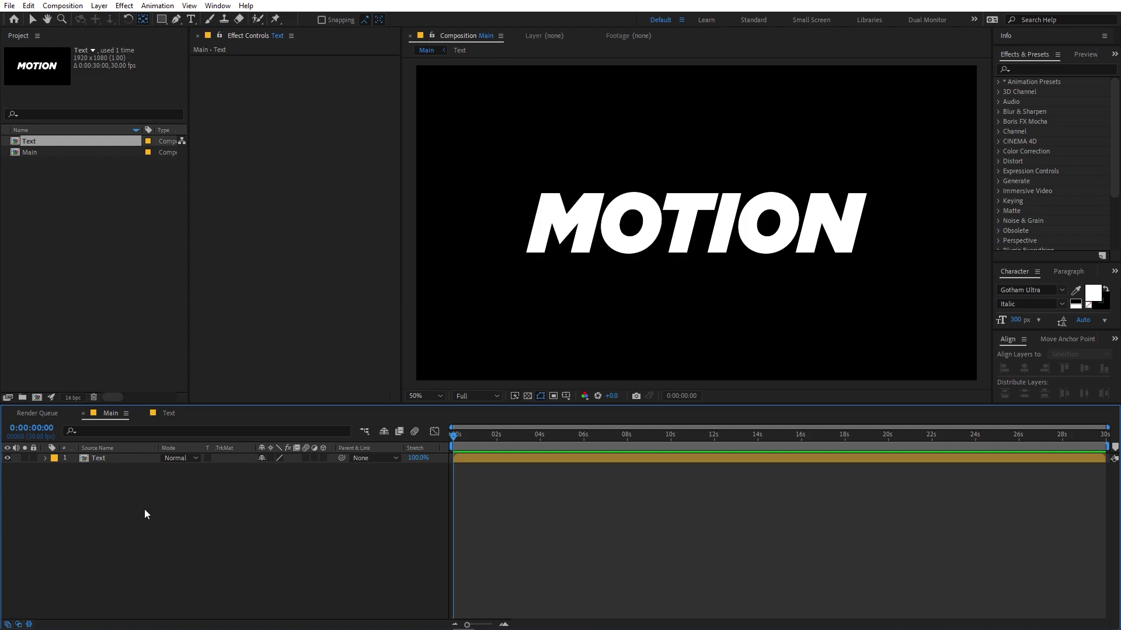
pyautogui.click(204, 524)
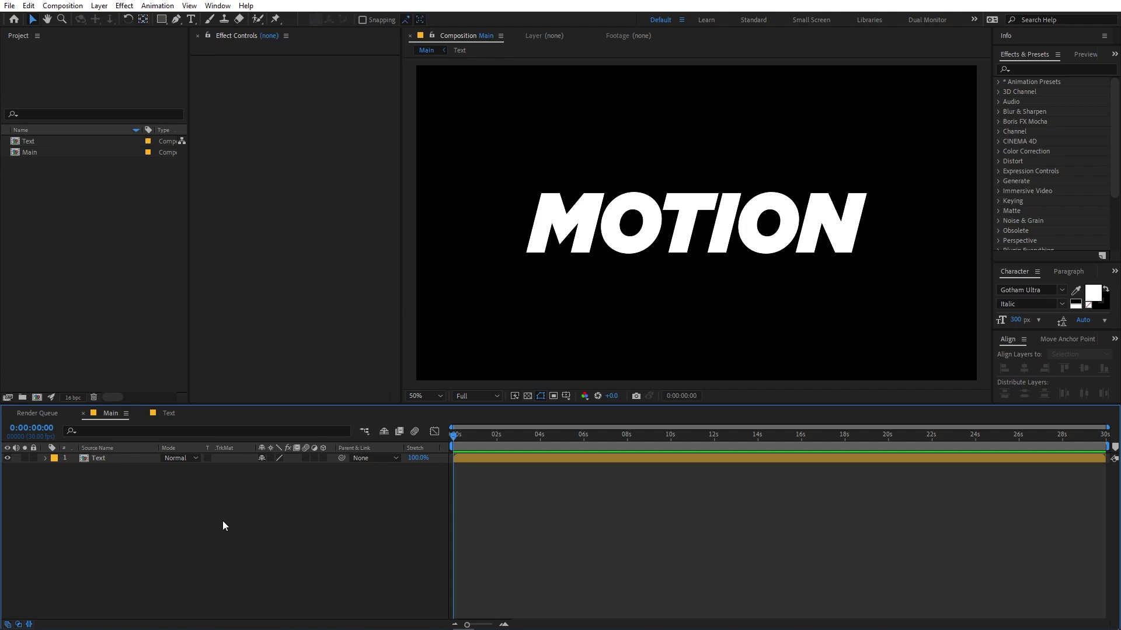
# - Add a frame-sized red rectangle, lower it over MOTION's bottom half, and search effects for 'wave'
pyautogui.doubleClick(162, 20)
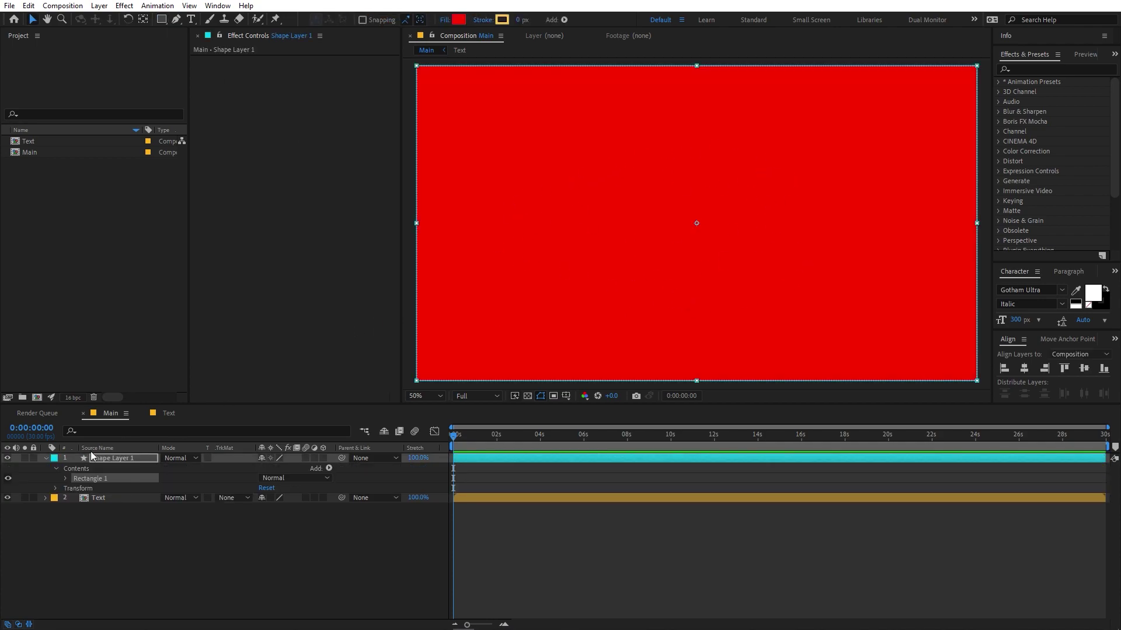
pyautogui.click(45, 459)
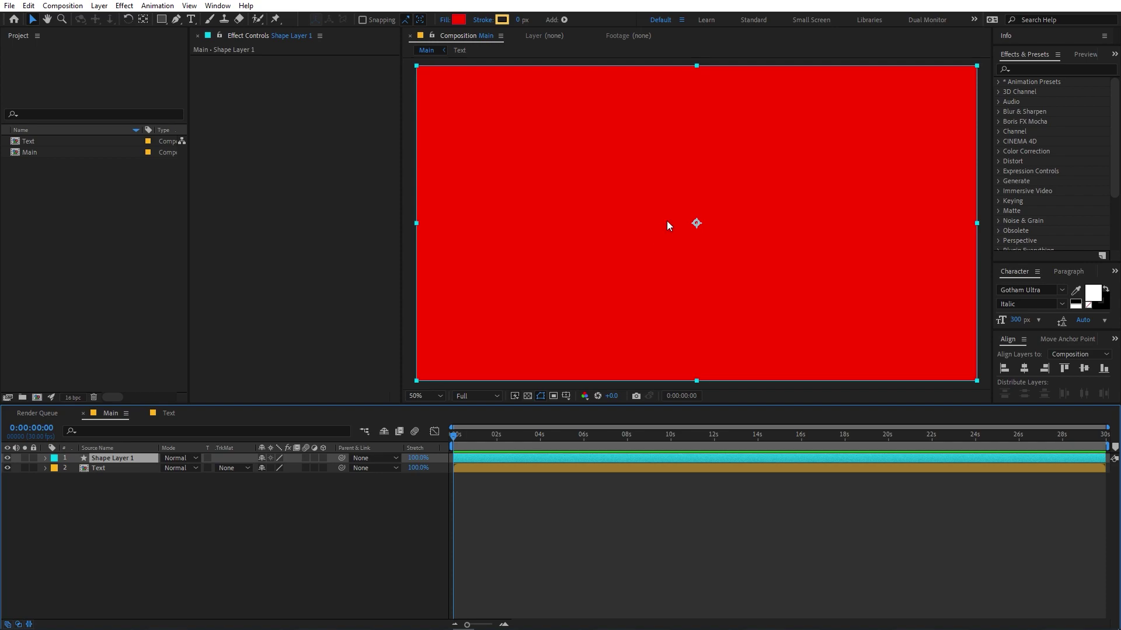
pyautogui.moveTo(709, 193); pyautogui.dragTo(711, 343)
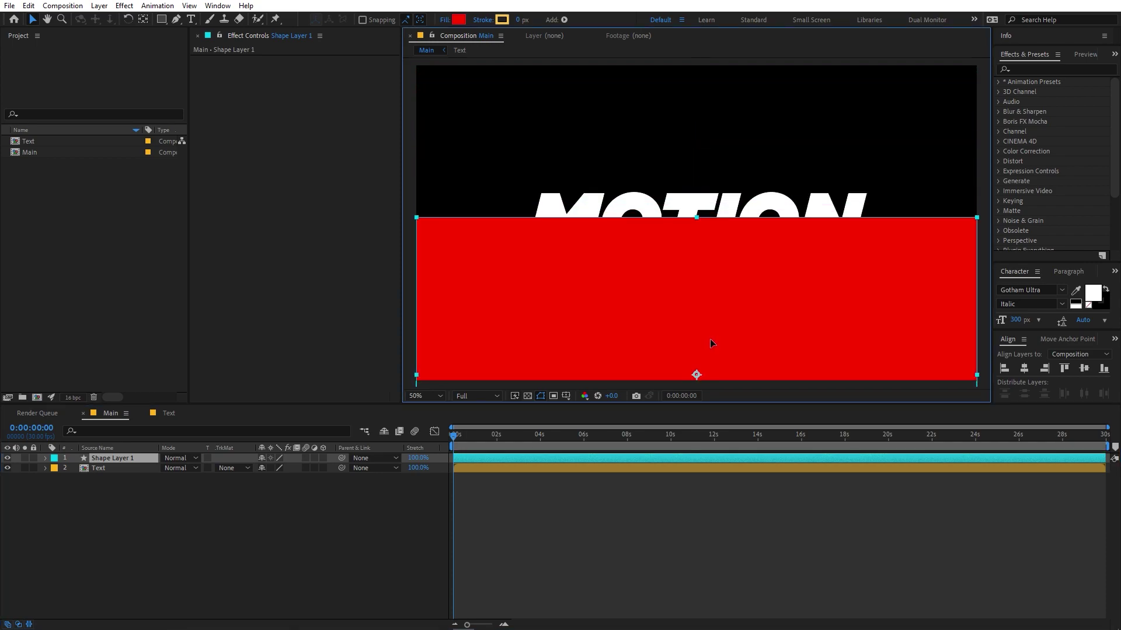
pyautogui.click(1046, 69)
pyautogui.write('wave')
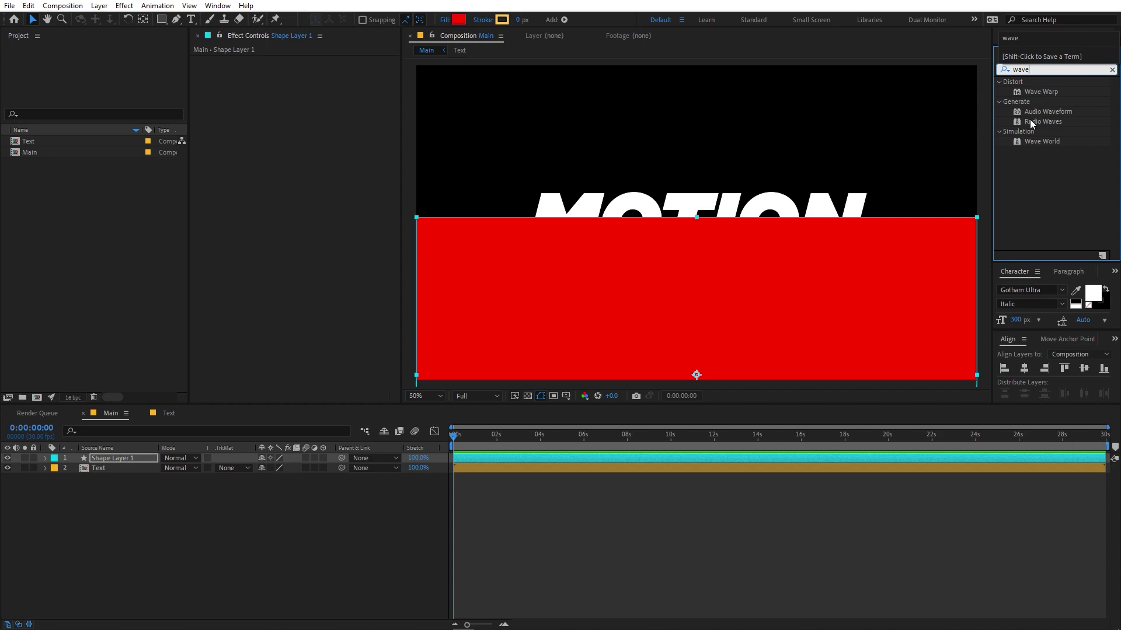
# - Apply Wave Warp to the red rectangle, pinning all edges, with height 40 and width 226
pyautogui.moveTo(1040, 91); pyautogui.dragTo(119, 460)
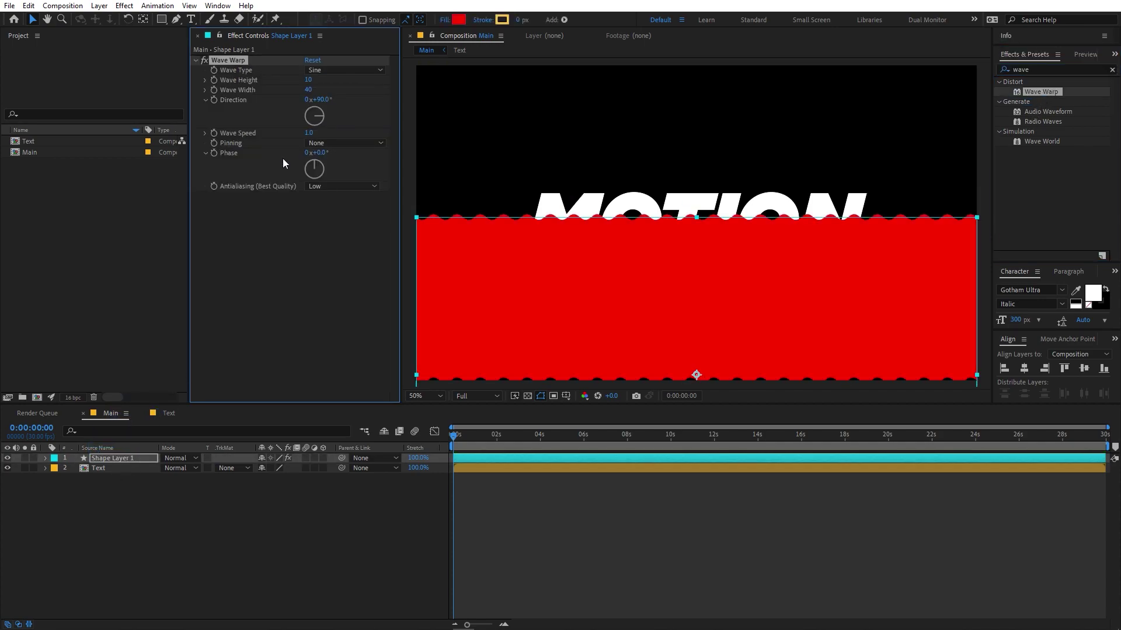
pyautogui.click(338, 145)
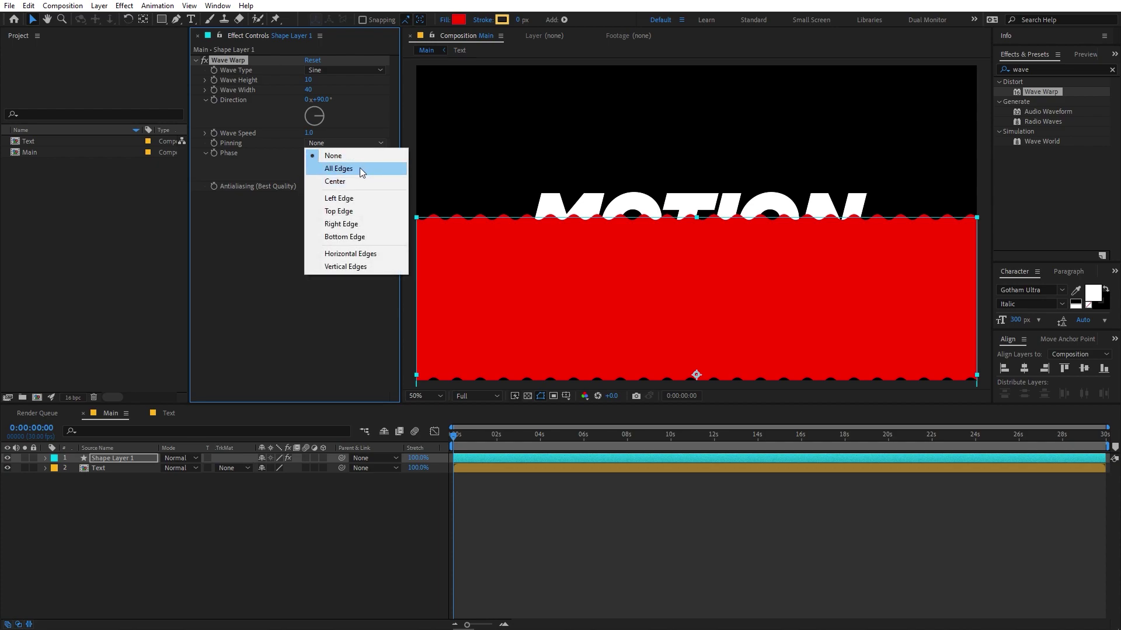
pyautogui.click(339, 169)
pyautogui.moveTo(308, 90); pyautogui.dragTo(585, 100)
pyautogui.moveTo(306, 79); pyautogui.dragTo(408, 81)
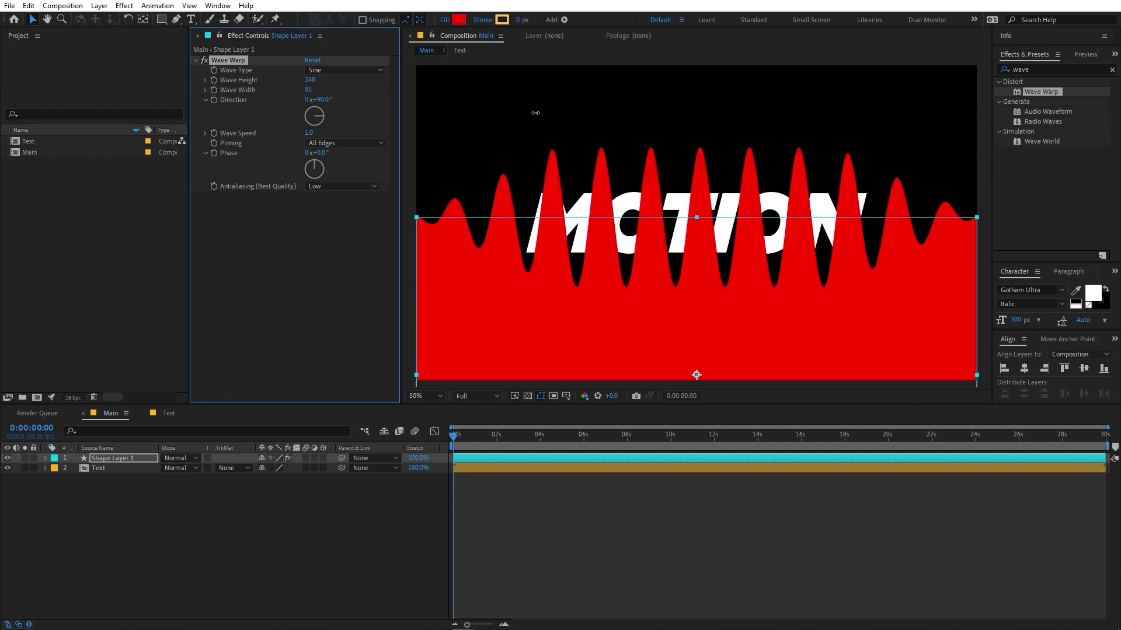
pyautogui.moveTo(308, 90); pyautogui.dragTo(443, 93)
# - Preview the moving waves, then move the red wave shape down below MOTION
pyautogui.click(515, 447)
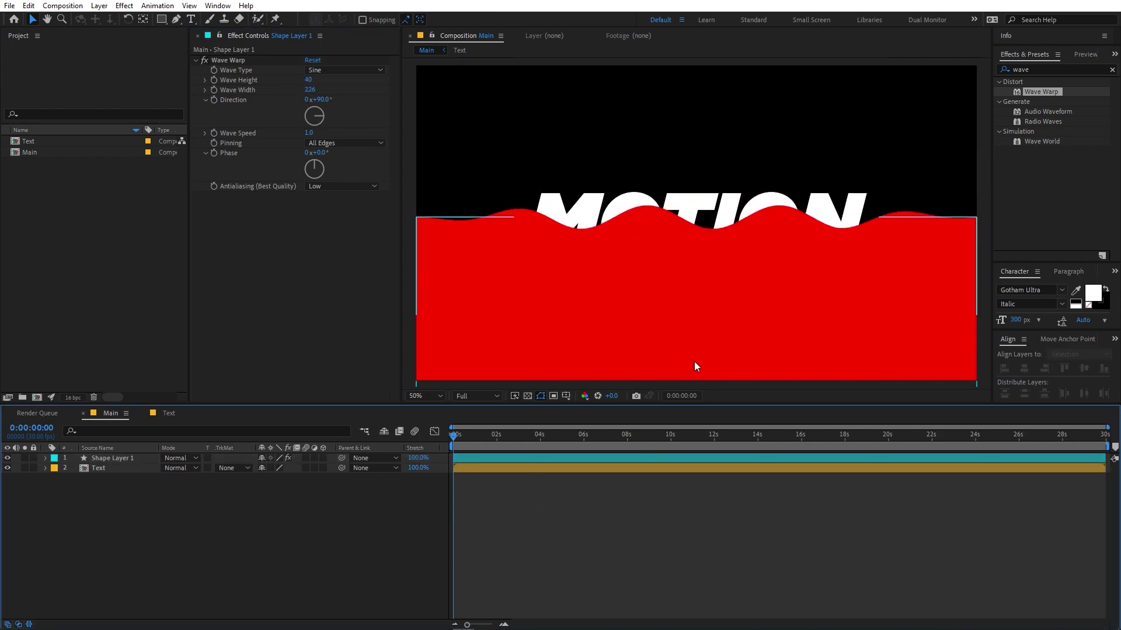
pyautogui.press('space')
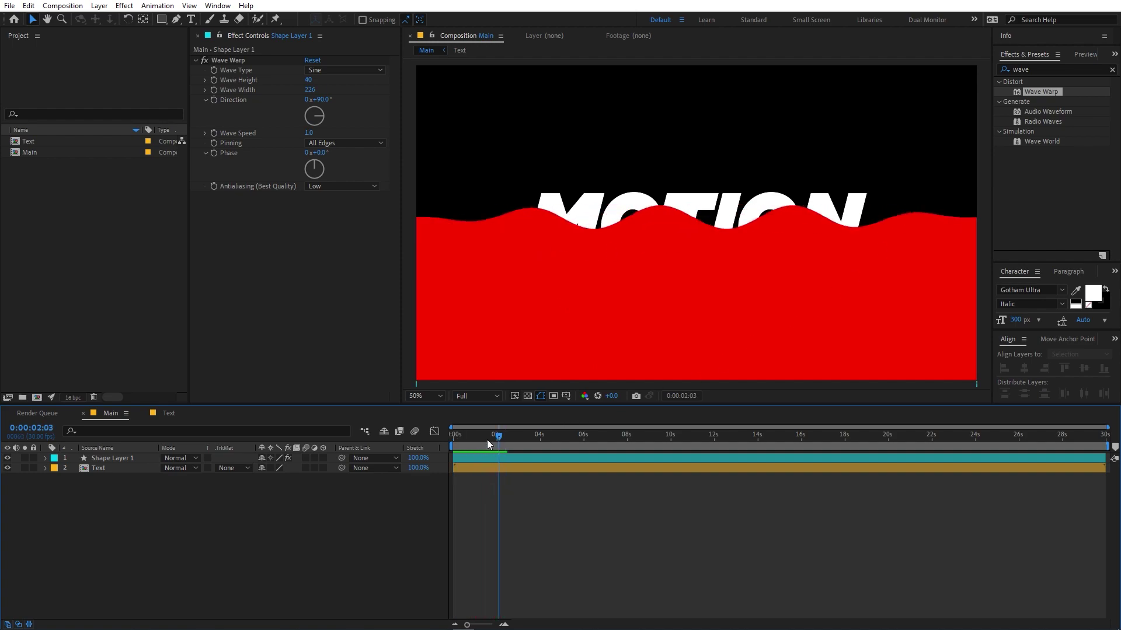
pyautogui.press('space')
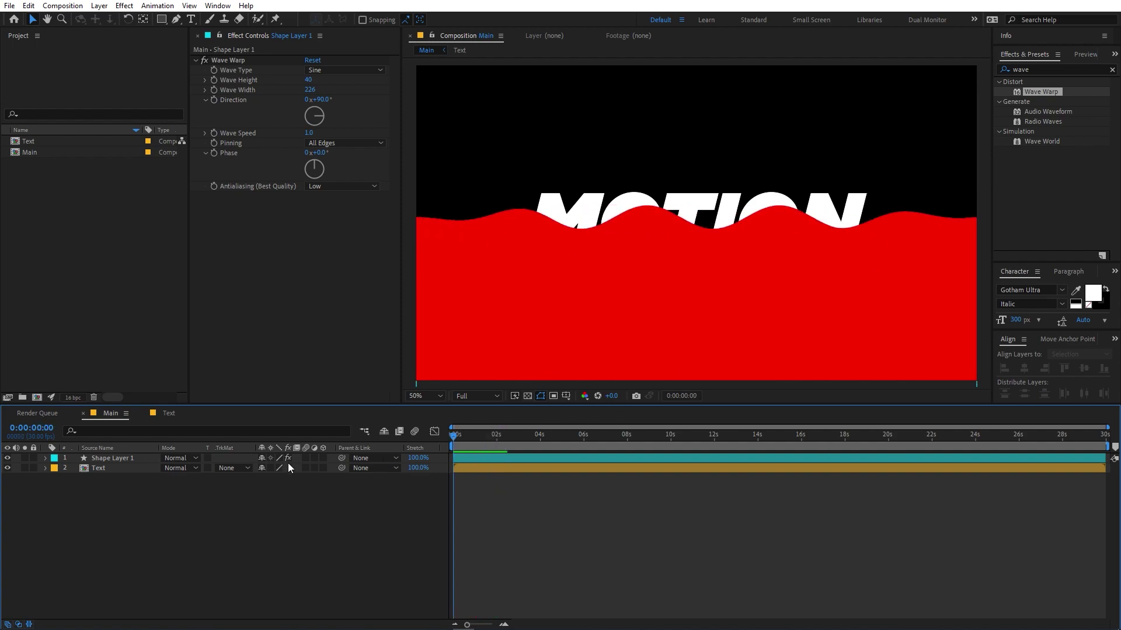
pyautogui.click(109, 459)
pyautogui.moveTo(700, 241); pyautogui.dragTo(699, 294)
pyautogui.press('Return')
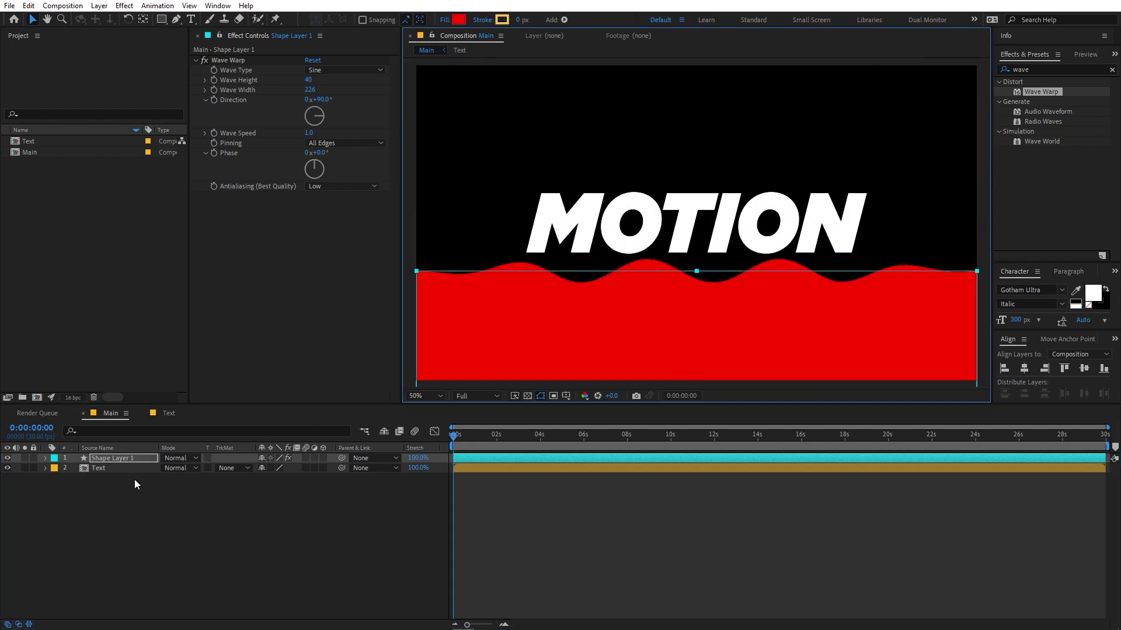
# - Keyframe the wave's position at 0 s and raise it over the text at about 4 s
pyautogui.click(128, 462)
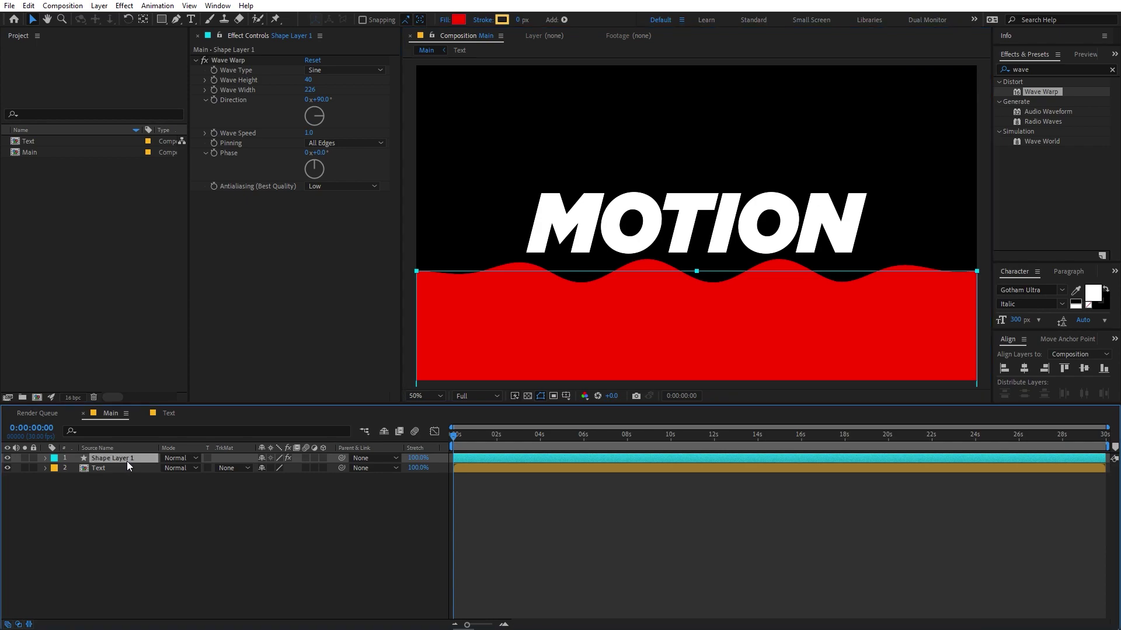
pyautogui.hotkey('alt', 'shift', 'p')
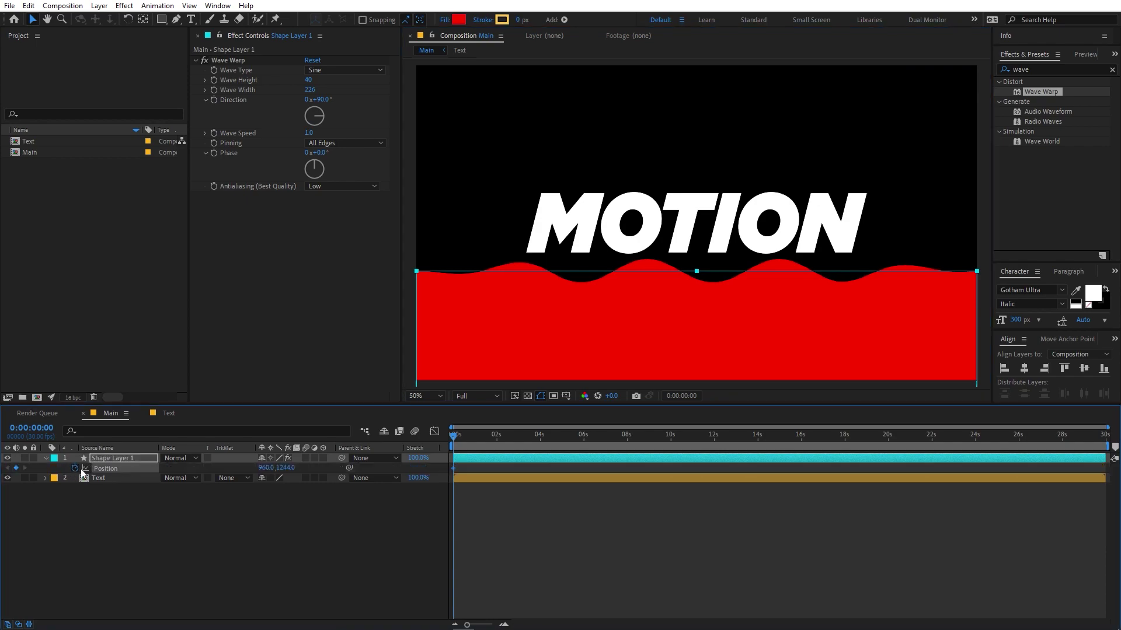
pyautogui.moveTo(461, 435); pyautogui.dragTo(540, 448)
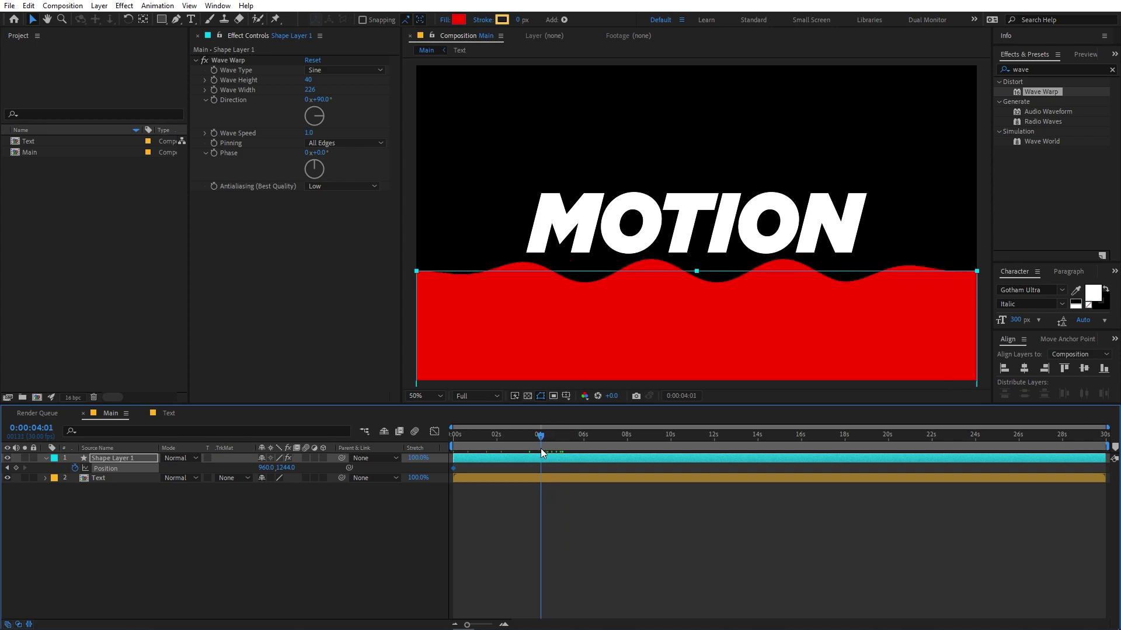
pyautogui.moveTo(638, 349); pyautogui.dragTo(649, 226)
# - Preview the rising wave and raise its end position even higher
pyautogui.press('Home')
pyautogui.click(523, 497)
pyautogui.press('space')
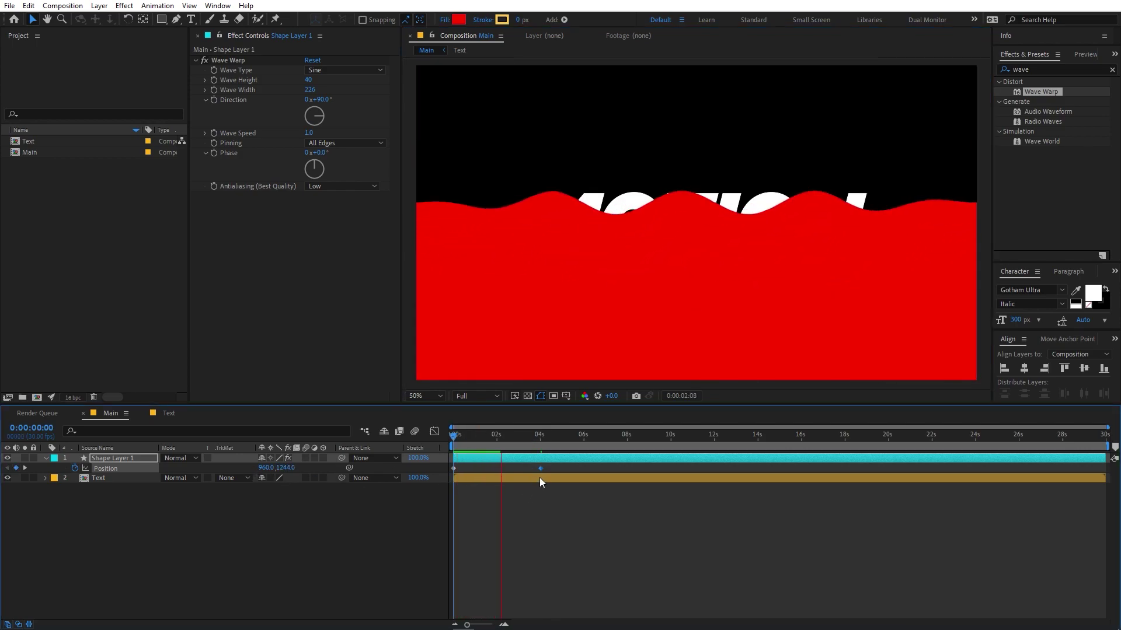
pyautogui.click(539, 443)
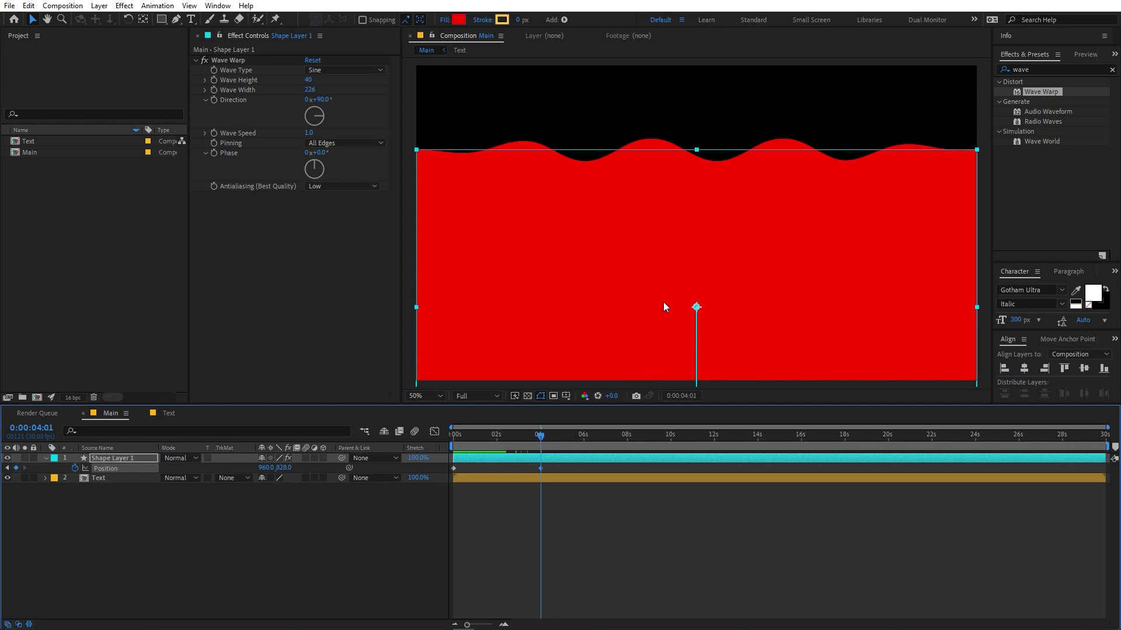
pyautogui.moveTo(663, 302); pyautogui.dragTo(659, 258)
# - Slide the end position keyframe earlier to about 3 s and preview the faster rise
pyautogui.press('Home')
pyautogui.press('space')
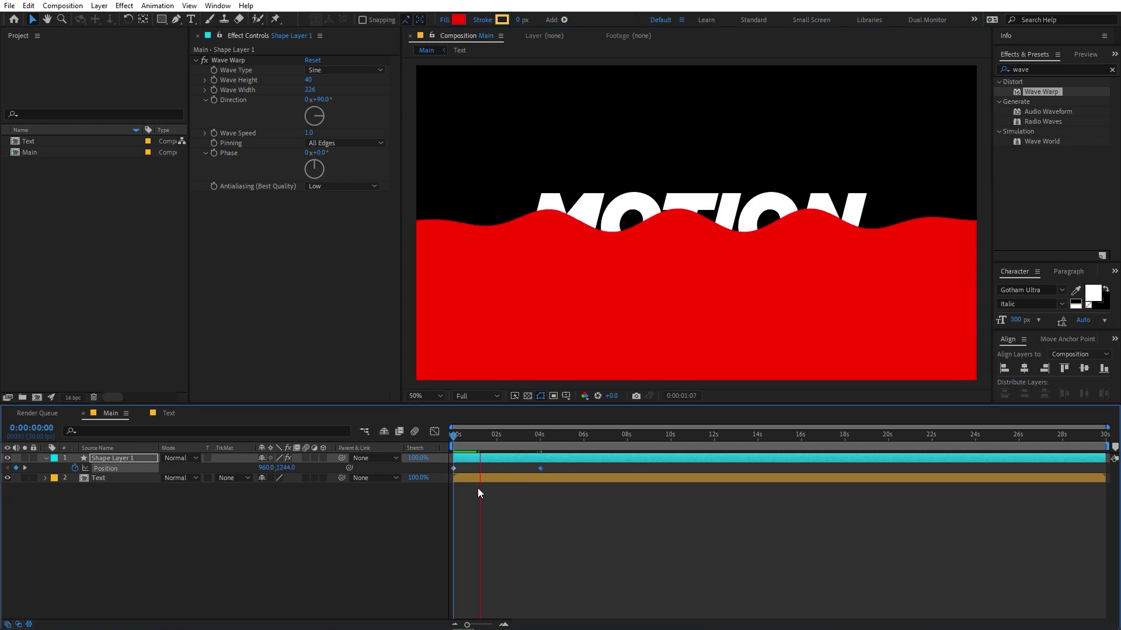
pyautogui.press('space')
pyautogui.moveTo(535, 468); pyautogui.dragTo(520, 469)
pyautogui.press('Home')
pyautogui.press('space')
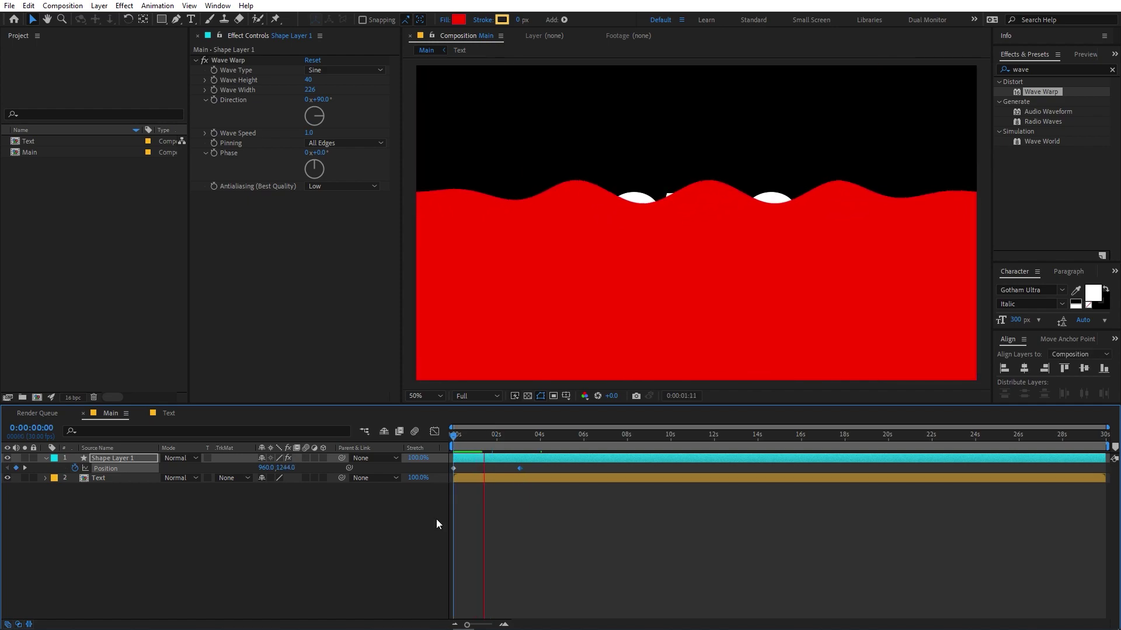
pyautogui.press('space')
pyautogui.click(46, 457)
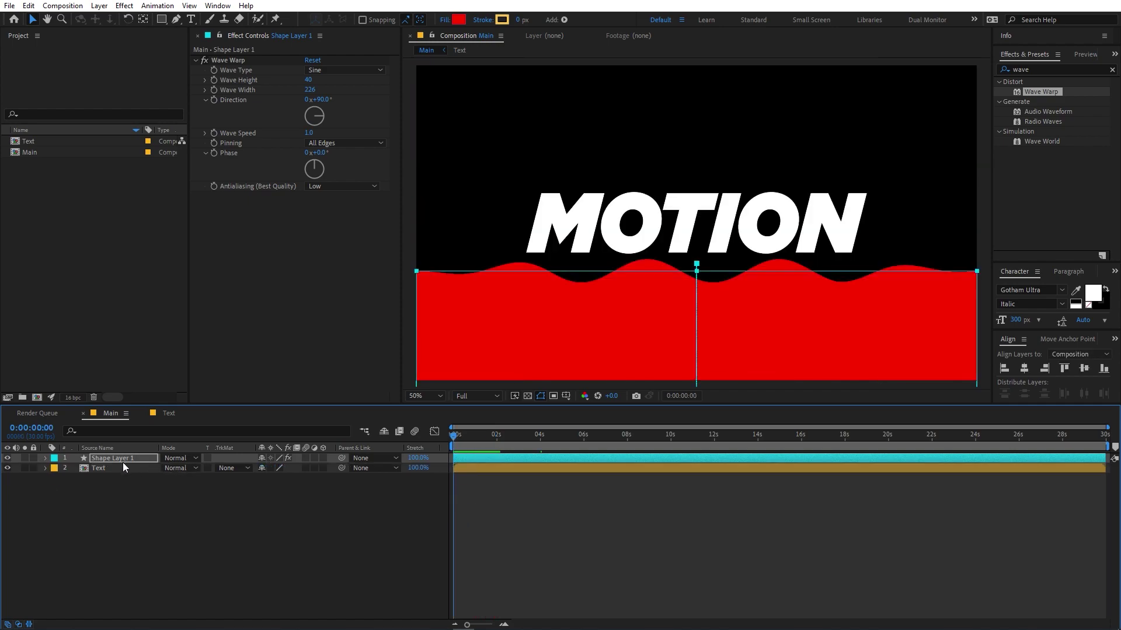
# - Give the wave shape and Text layers a cyan label
pyautogui.keyDown('shift'); pyautogui.click(101, 468); pyautogui.keyUp('shift')
pyautogui.click(56, 459)
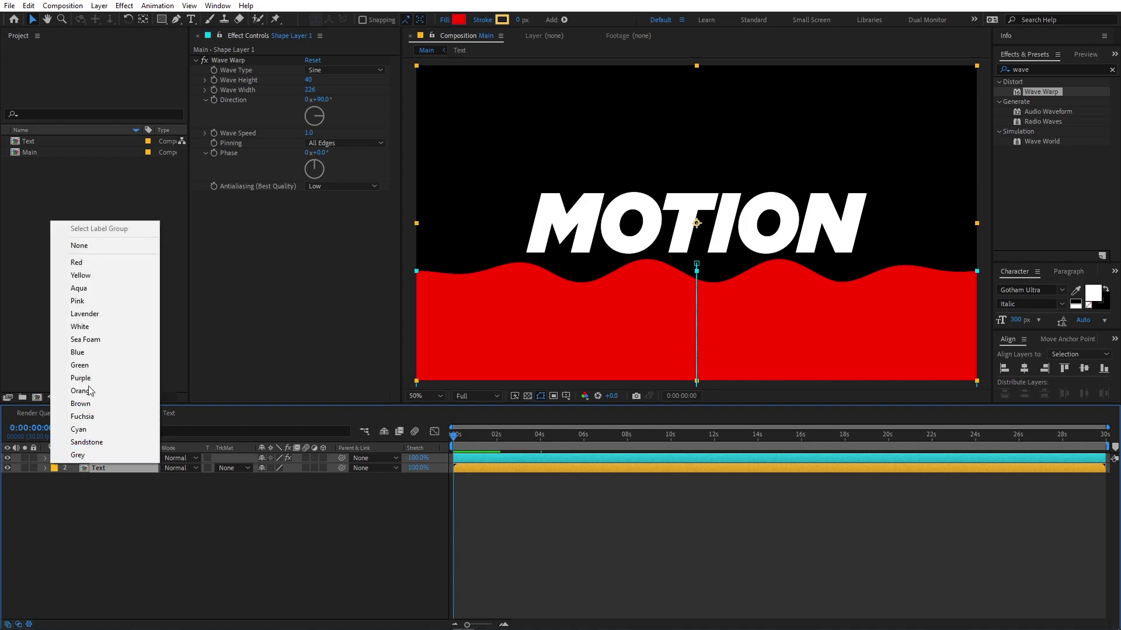
pyautogui.click(80, 353)
pyautogui.click(231, 547)
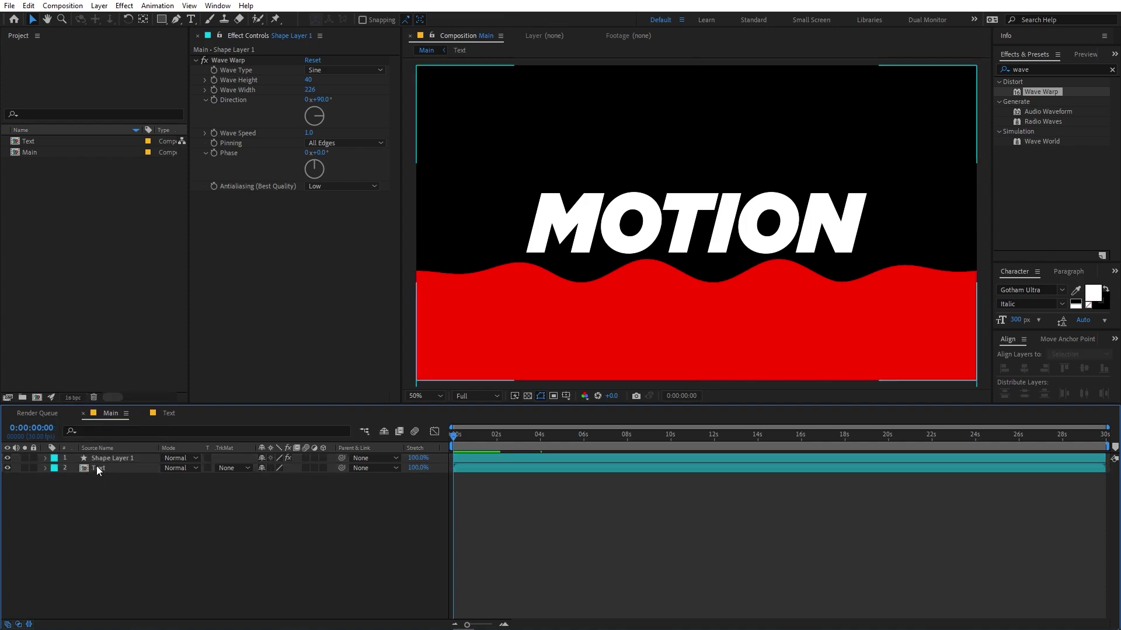
# - Set the Text layer's track matte to Alpha Matte 'Shape Layer 1' and preview the reveal
pyautogui.click(117, 468)
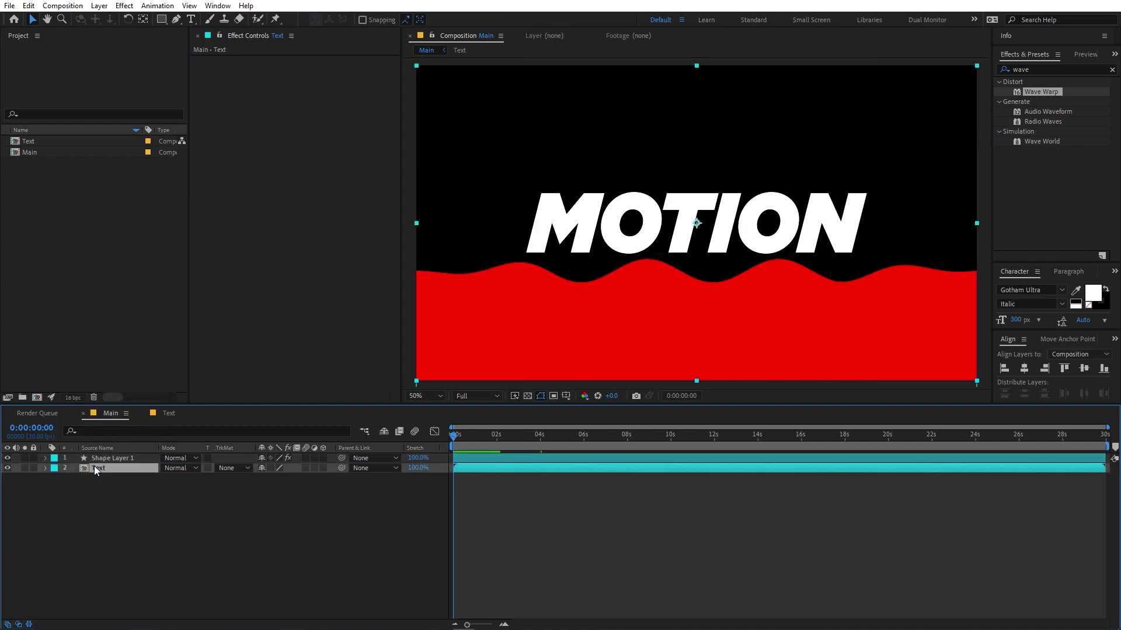
pyautogui.click(231, 469)
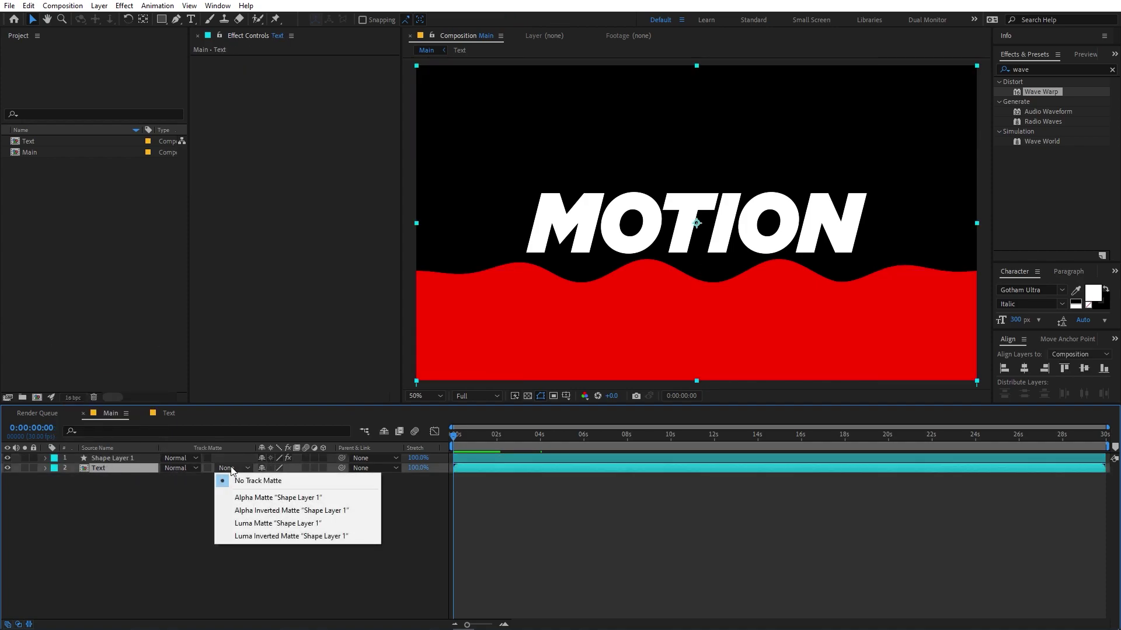
pyautogui.click(273, 497)
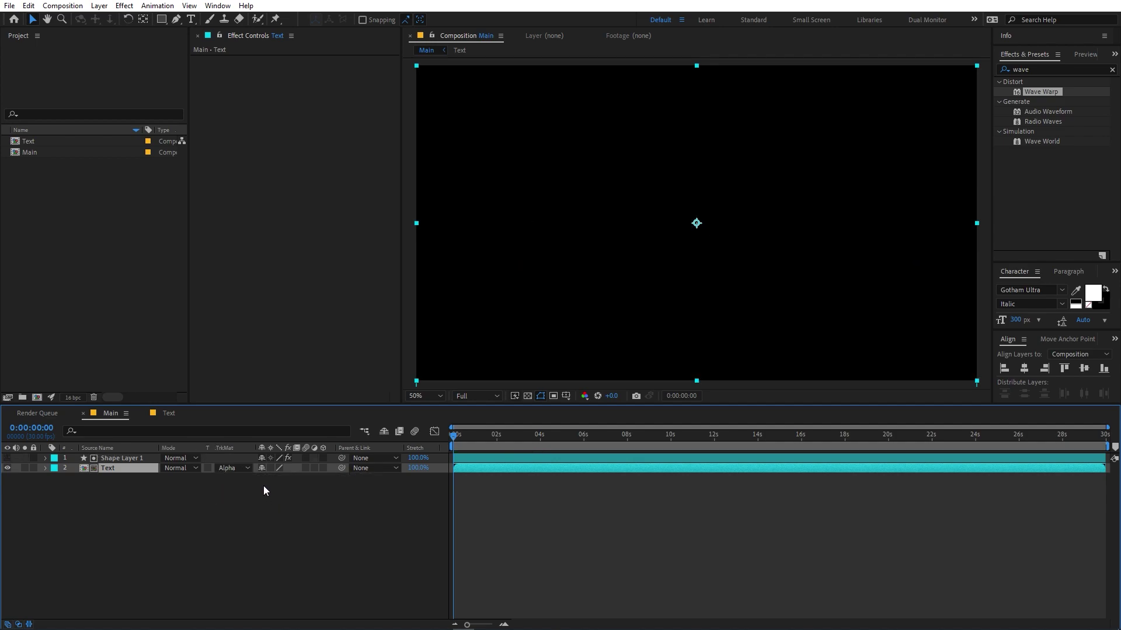
pyautogui.click(19, 624)
pyautogui.click(18, 623)
pyautogui.click(261, 543)
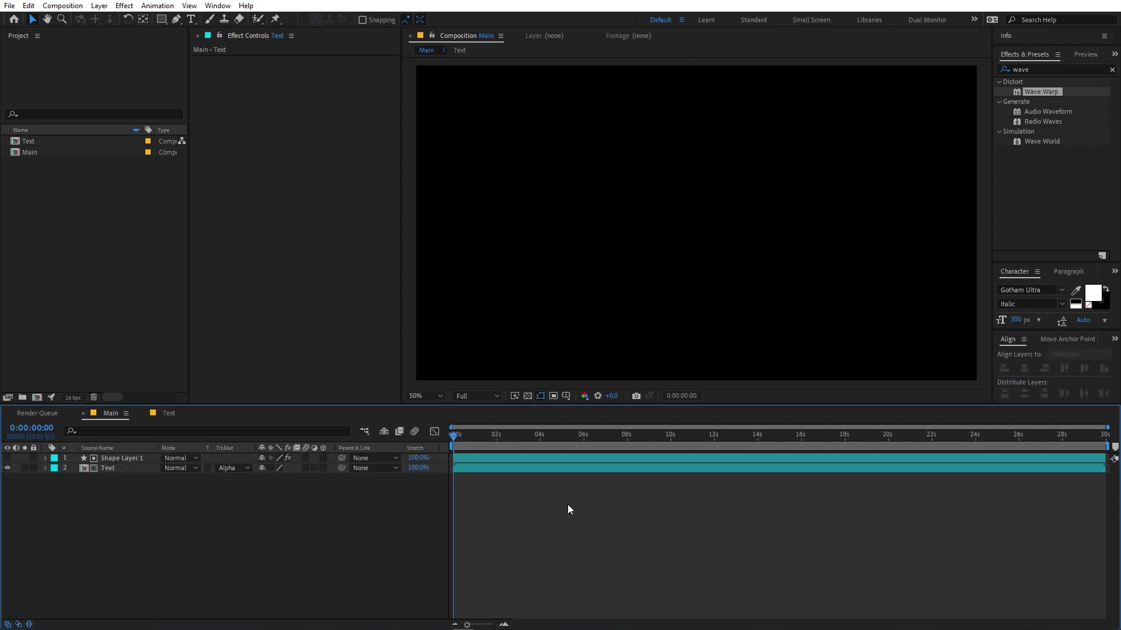
pyautogui.press('space')
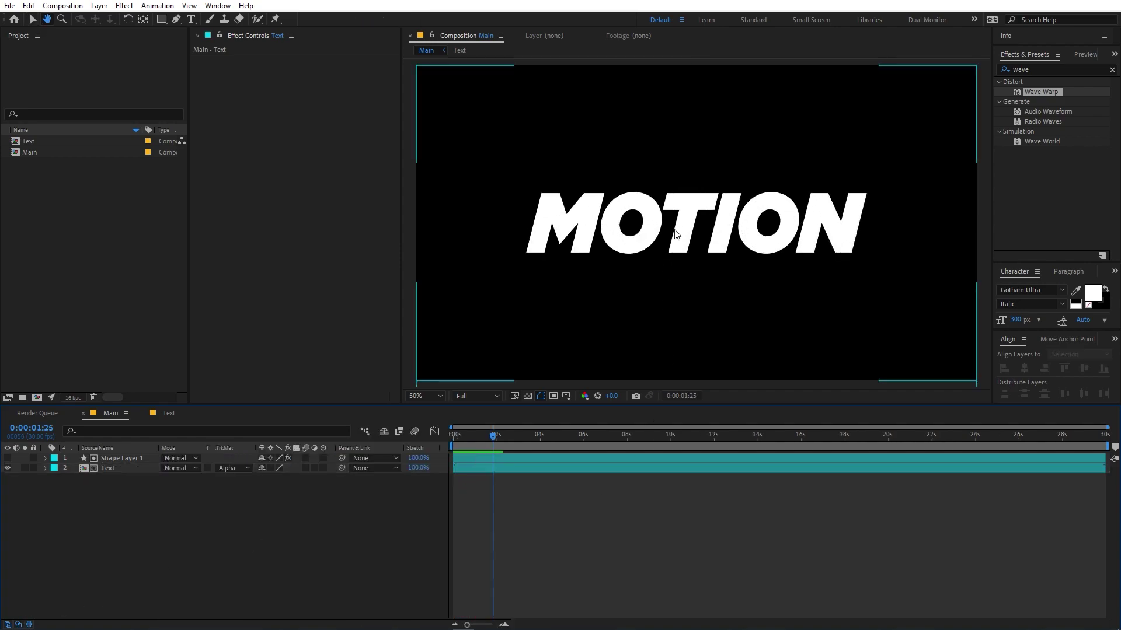
pyautogui.click(493, 435)
pyautogui.press('space')
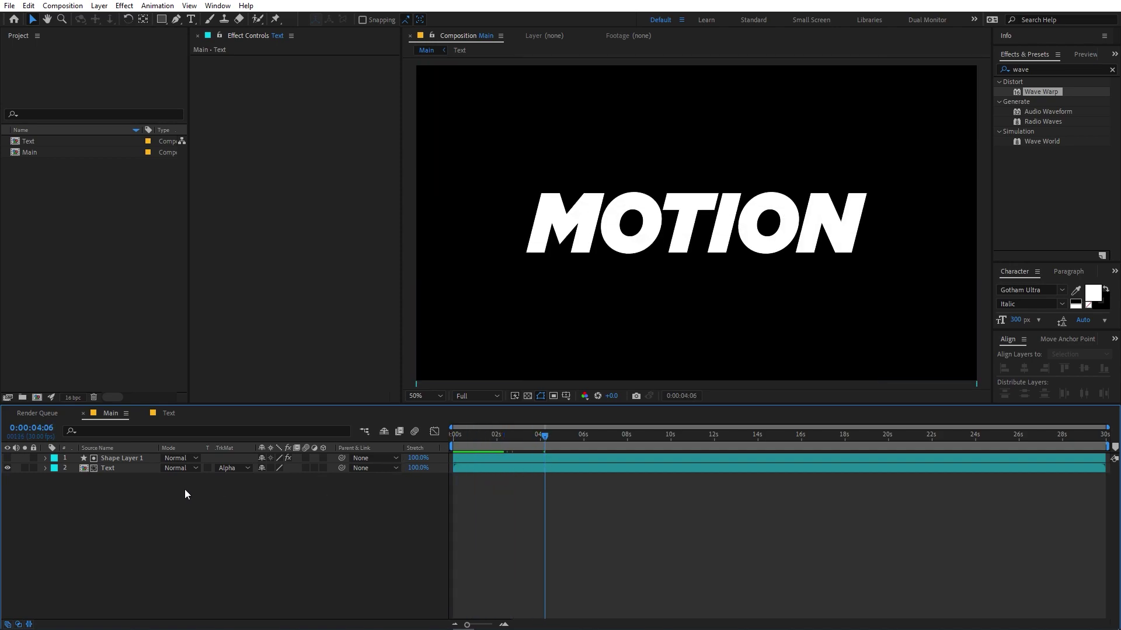
# - Duplicate the wave shape and Text layers together
pyautogui.click(105, 460)
pyautogui.keyDown('ctrl'); pyautogui.click(104, 470); pyautogui.keyUp('ctrl')
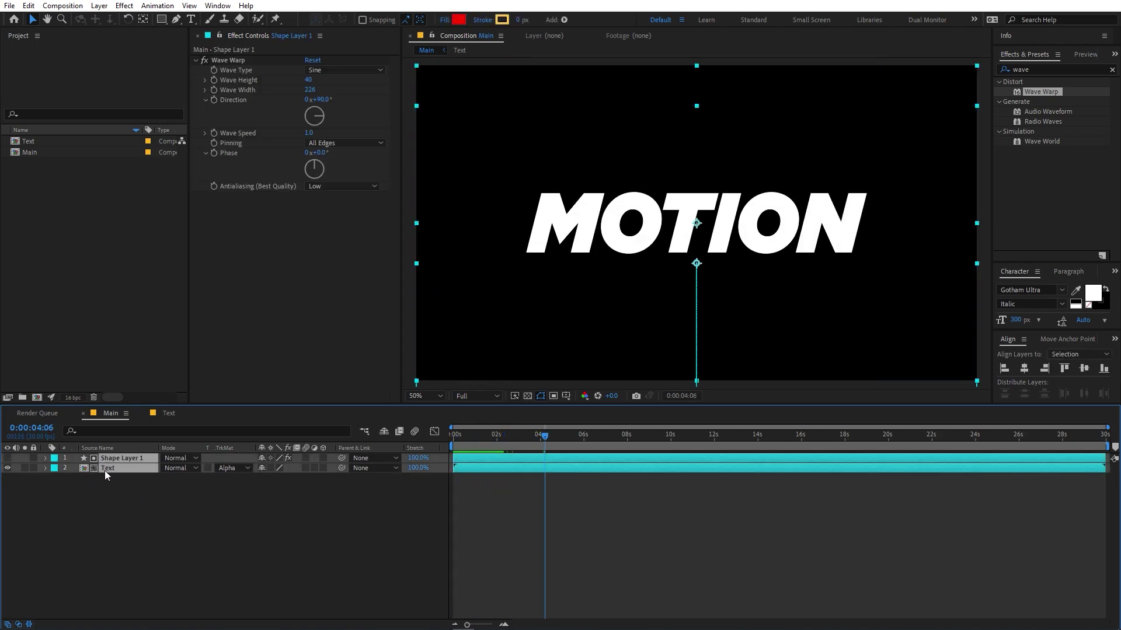
pyautogui.hotkey('ctrl', 'd')
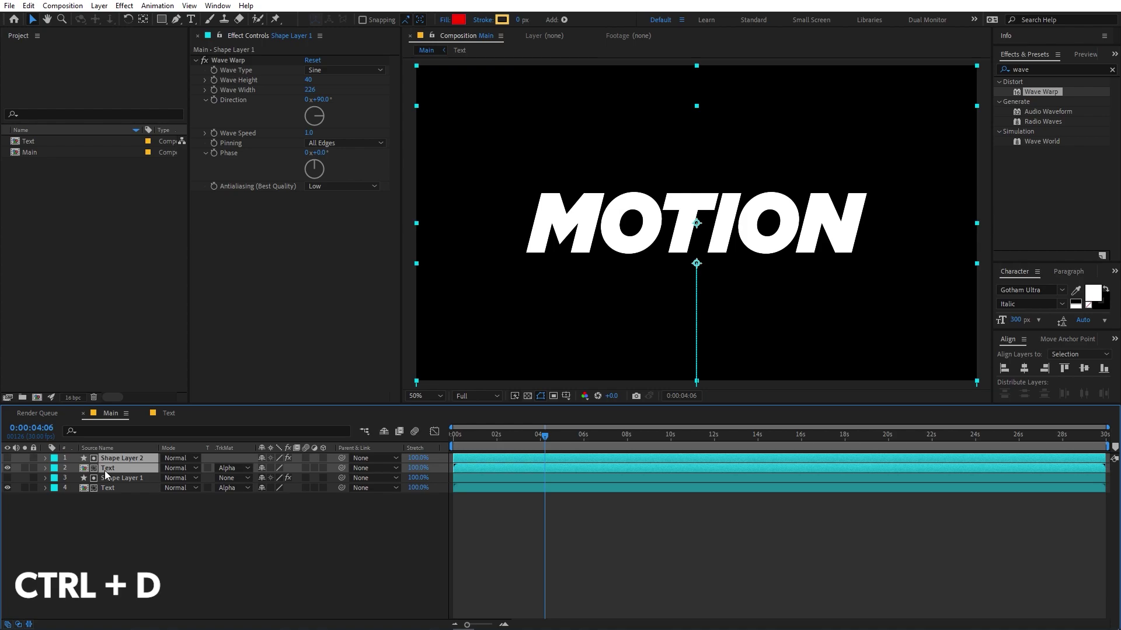
# - Label the duplicated pair Lavender and offset it to start at frame 3
pyautogui.click(55, 469)
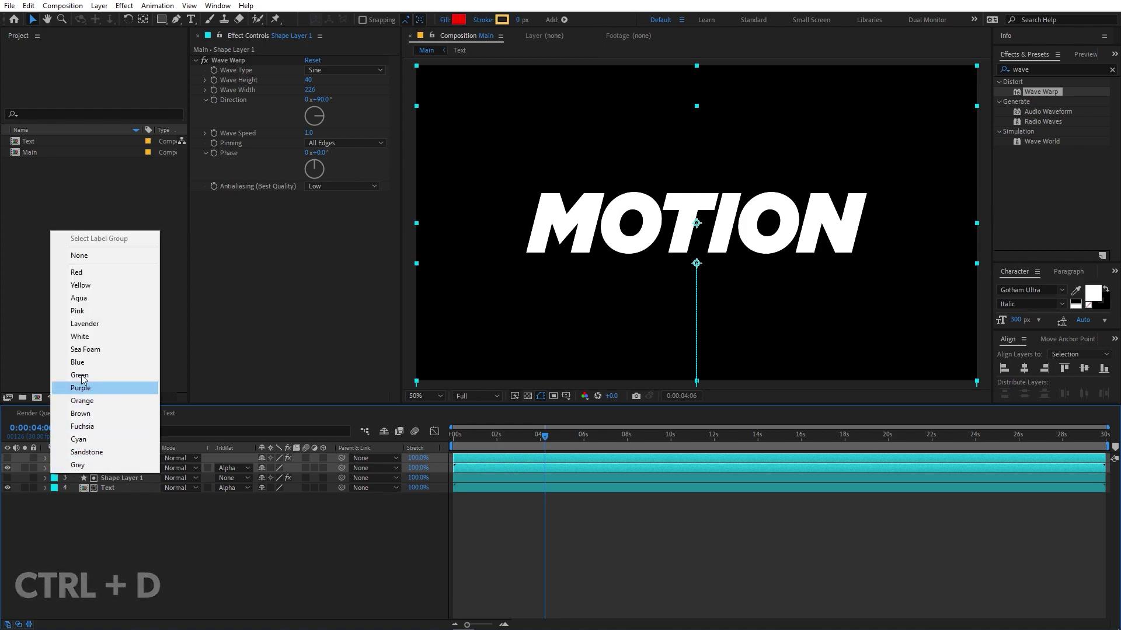
pyautogui.click(82, 325)
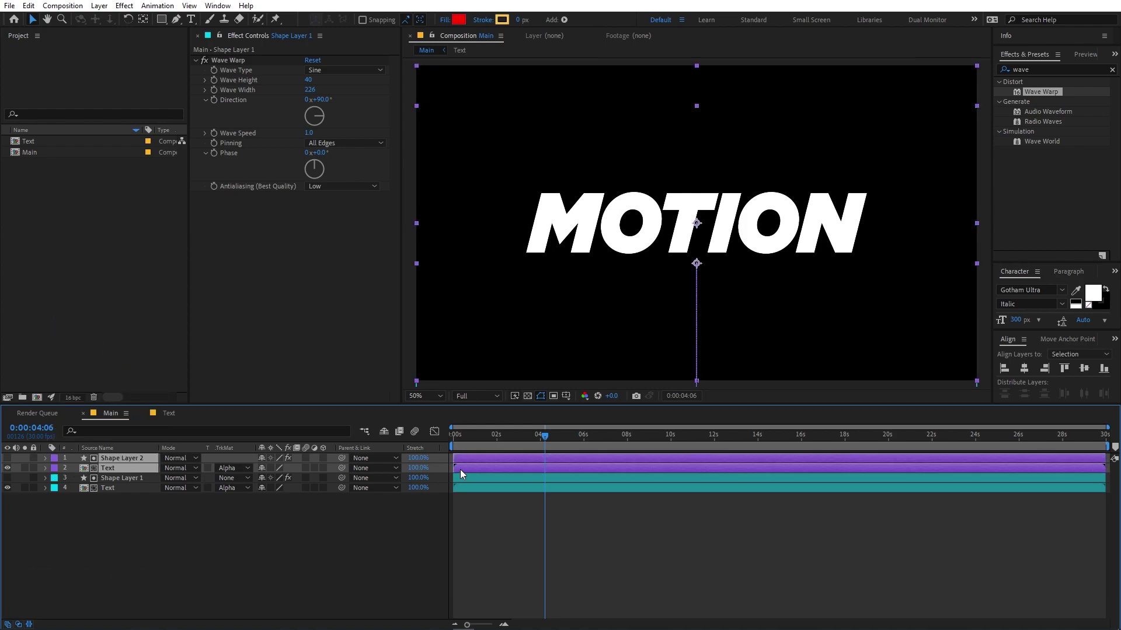
pyautogui.press('Home')
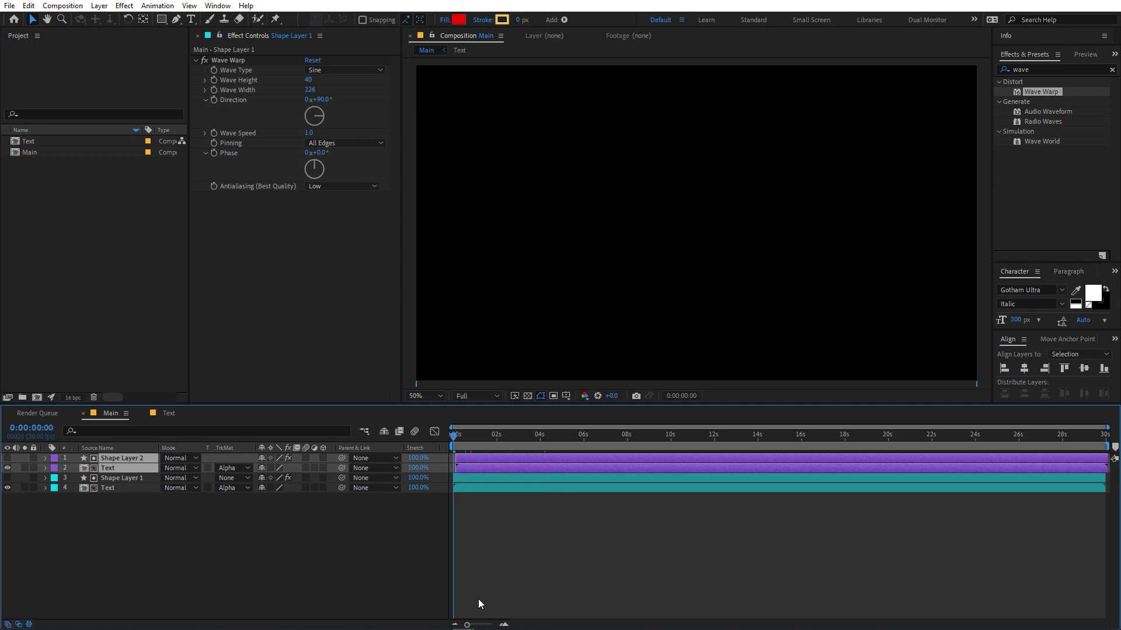
pyautogui.moveTo(473, 626); pyautogui.dragTo(491, 624)
pyautogui.moveTo(546, 435)
pyautogui.mouseDown()
pyautogui.moveTo(565, 447)
pyautogui.moveTo(539, 453)
pyautogui.mouseUp()
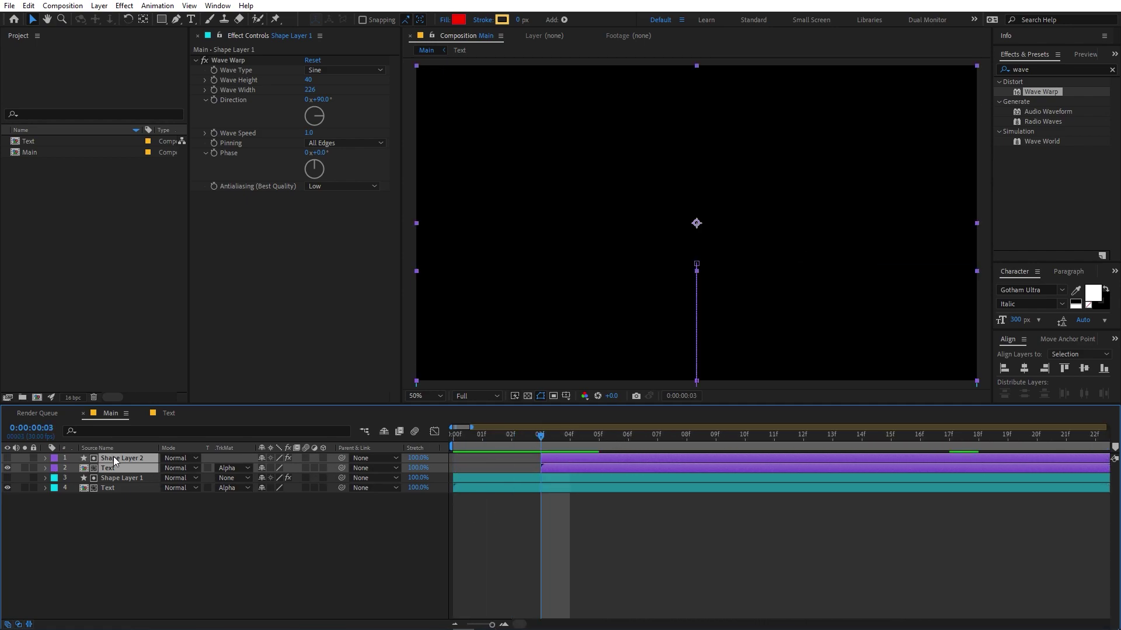
# - Duplicate the lavender pair again and delay the new copies to start at frame 6
pyautogui.hotkey('ctrl', 'd')
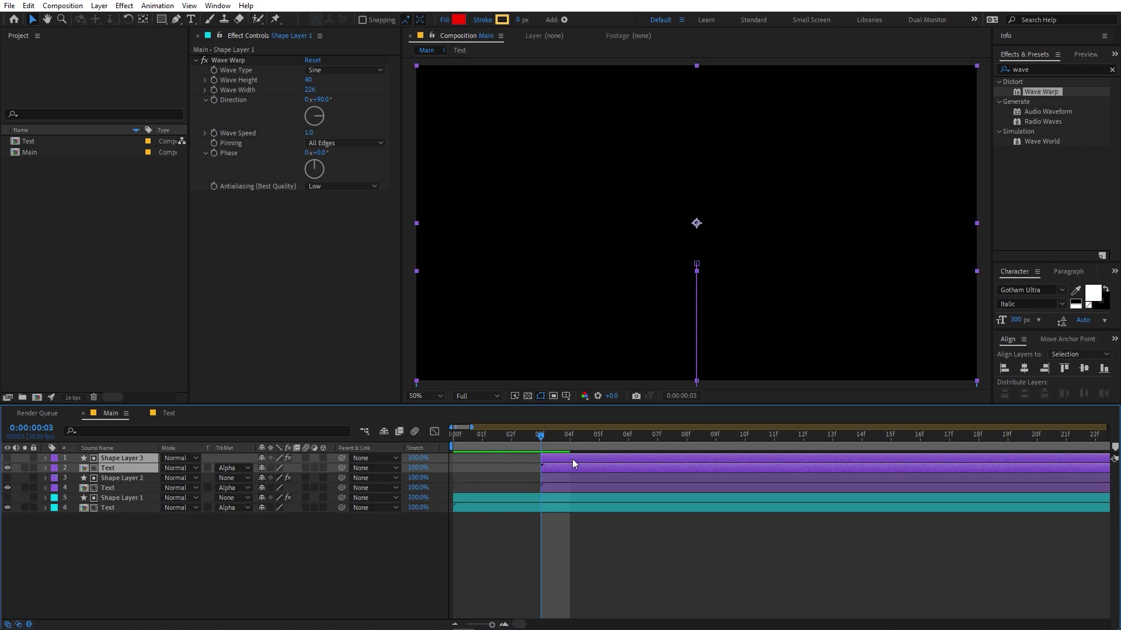
pyautogui.moveTo(572, 459); pyautogui.dragTo(649, 465)
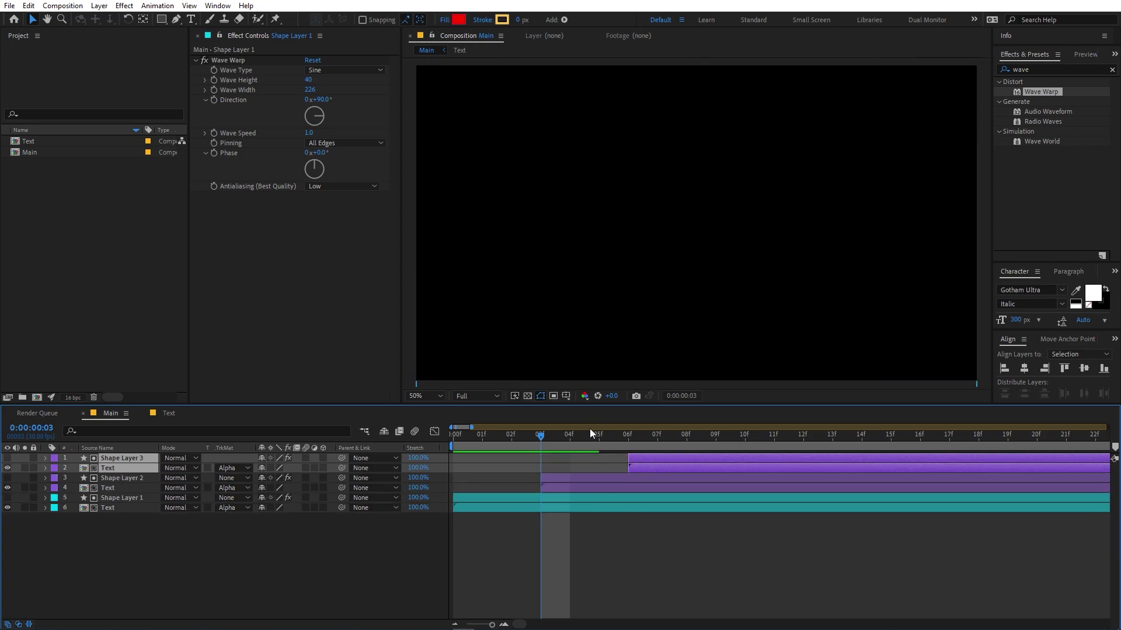
pyautogui.moveTo(590, 432); pyautogui.dragTo(978, 443)
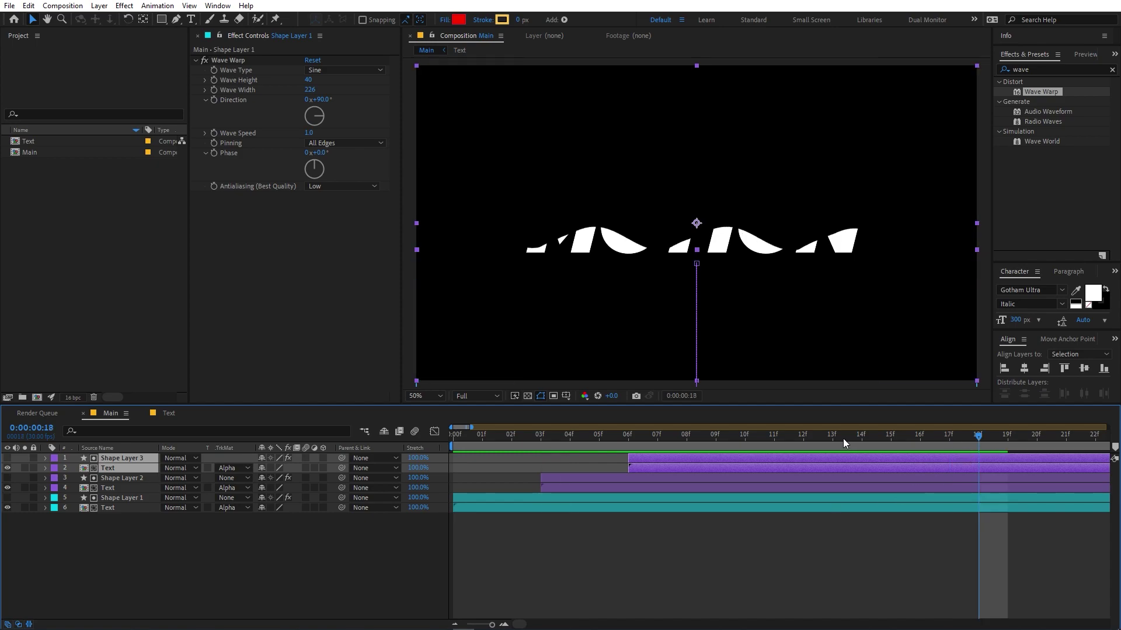
pyautogui.click(1050, 69)
# - Apply a blue Fill effect to the bottom Text layer
pyautogui.write('fill')
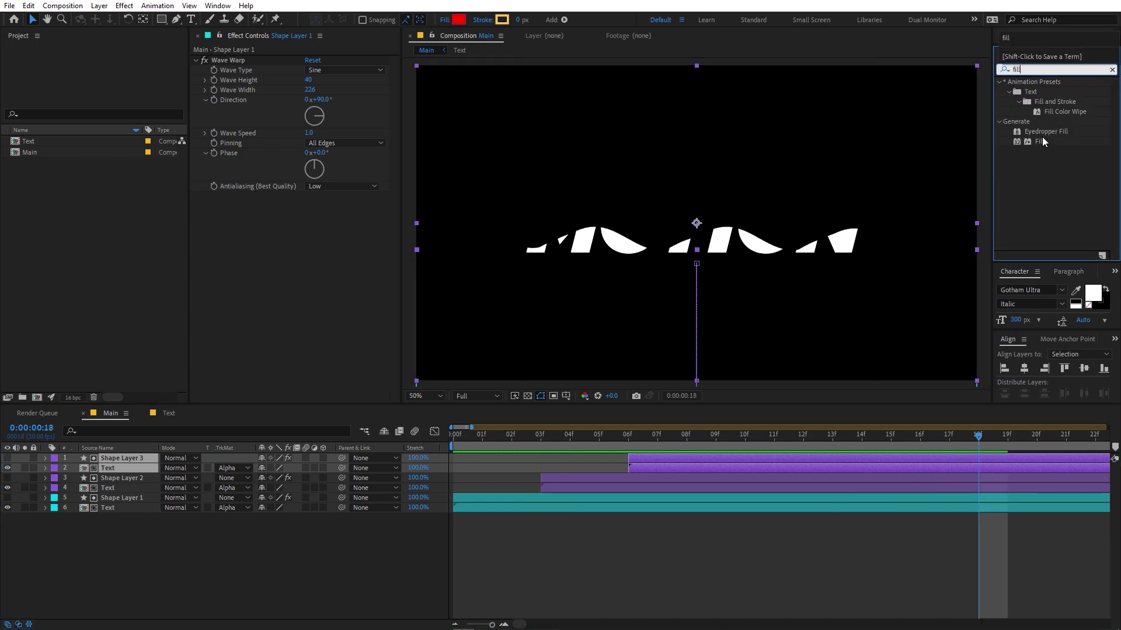
pyautogui.moveTo(1042, 140); pyautogui.dragTo(129, 506)
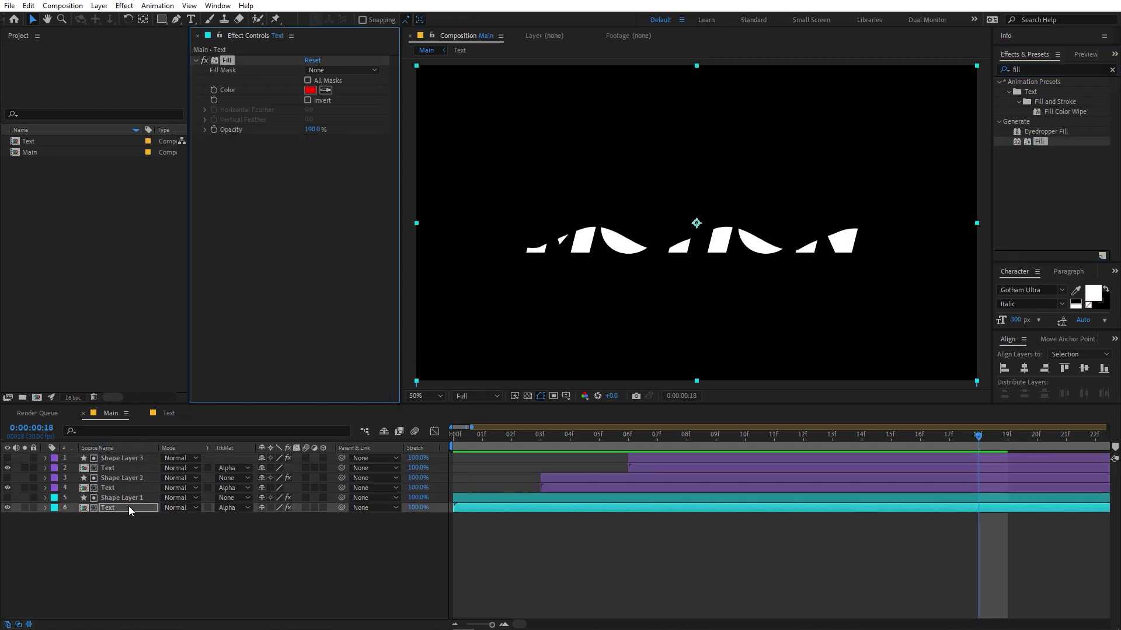
pyautogui.click(310, 90)
pyautogui.moveTo(274, 321)
pyautogui.mouseDown()
pyautogui.moveTo(274, 337)
pyautogui.moveTo(274, 318)
pyautogui.mouseUp()
pyautogui.click(357, 265)
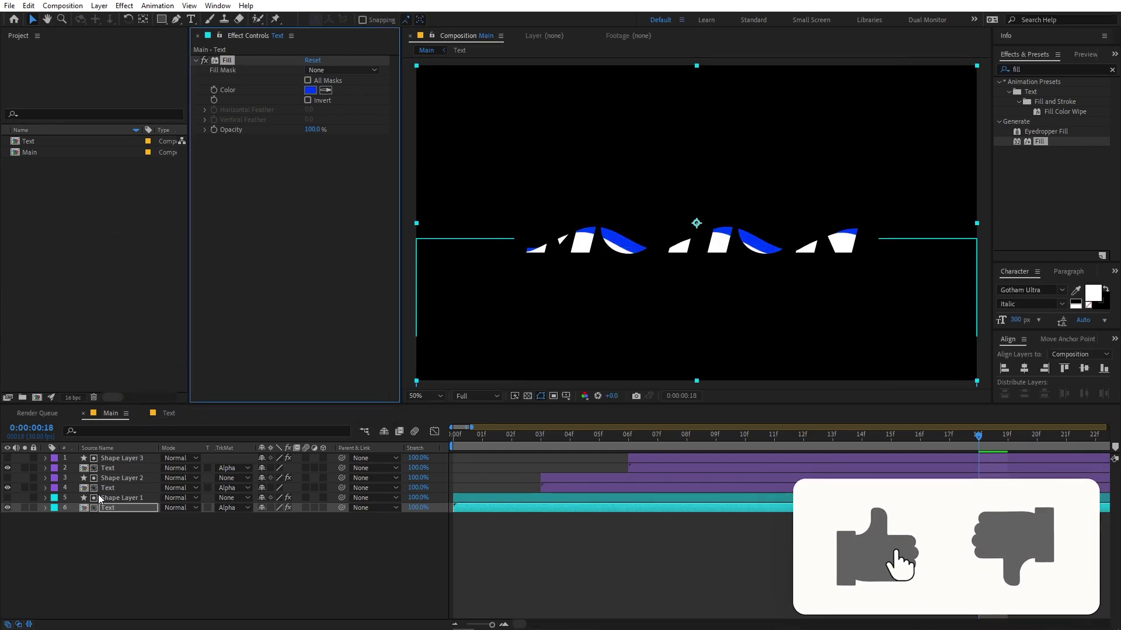
# - Paste the Fill onto text layer 4, change it to a lighter cyan blue, and preview
pyautogui.click(119, 489)
pyautogui.hotkey('ctrl', 'v')
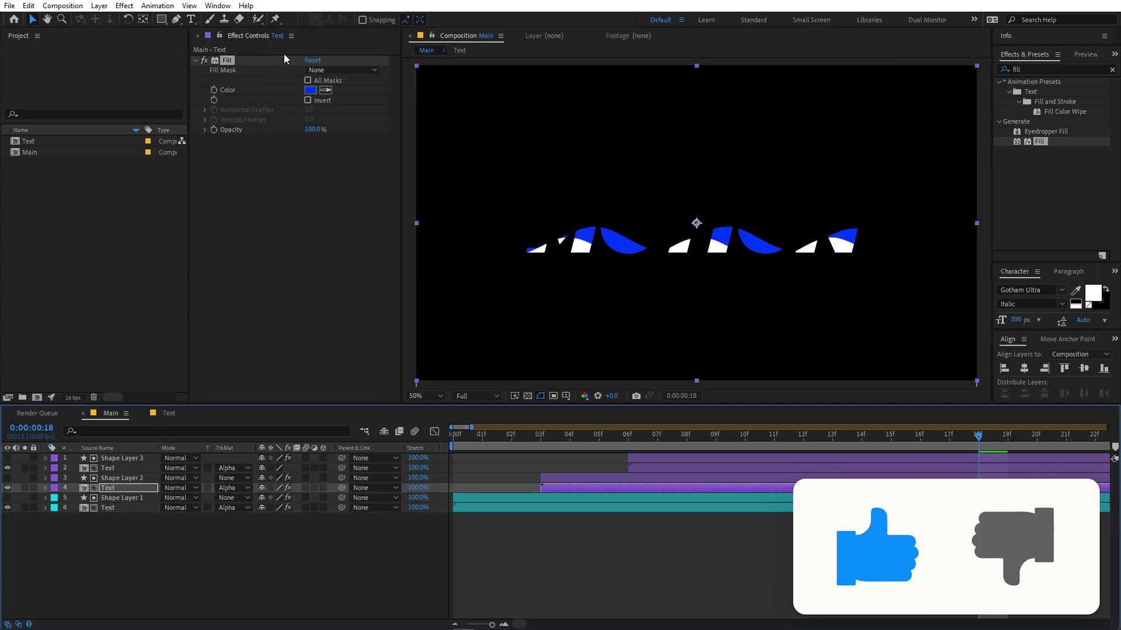
pyautogui.click(310, 90)
pyautogui.moveTo(272, 309); pyautogui.dragTo(276, 333)
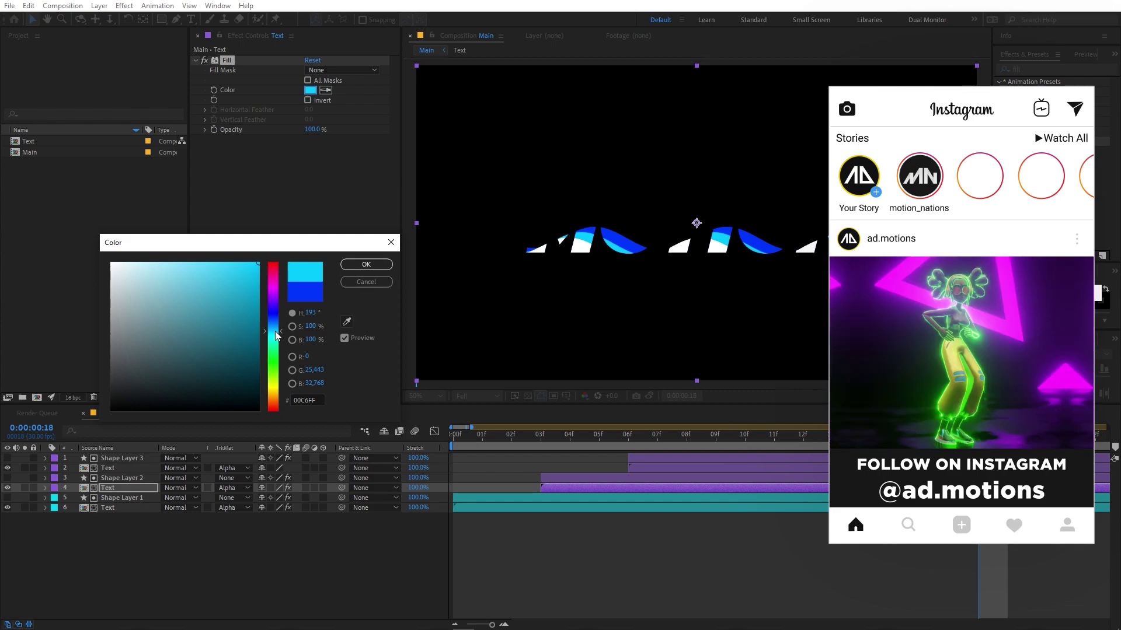
pyautogui.click(363, 264)
pyautogui.press('space')
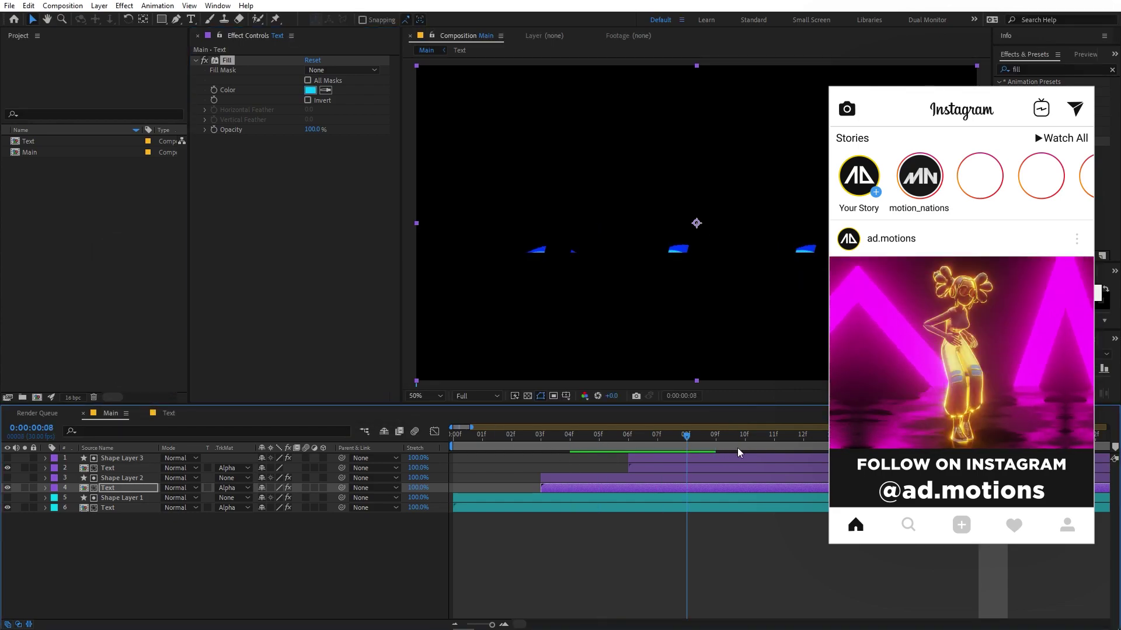
# - Stagger the wave pairs, delaying layers 3–4 a few frames and layers 1–2 to about 11f
pyautogui.press('-')
pyautogui.press('-')
pyautogui.press('-')
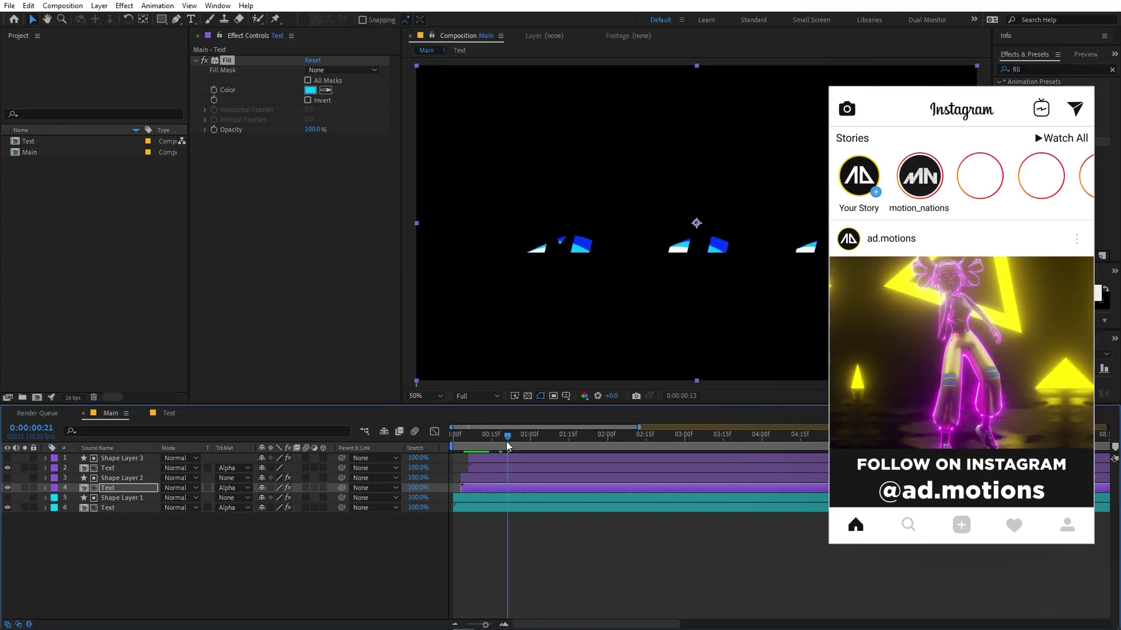
pyautogui.moveTo(506, 442); pyautogui.dragTo(556, 444)
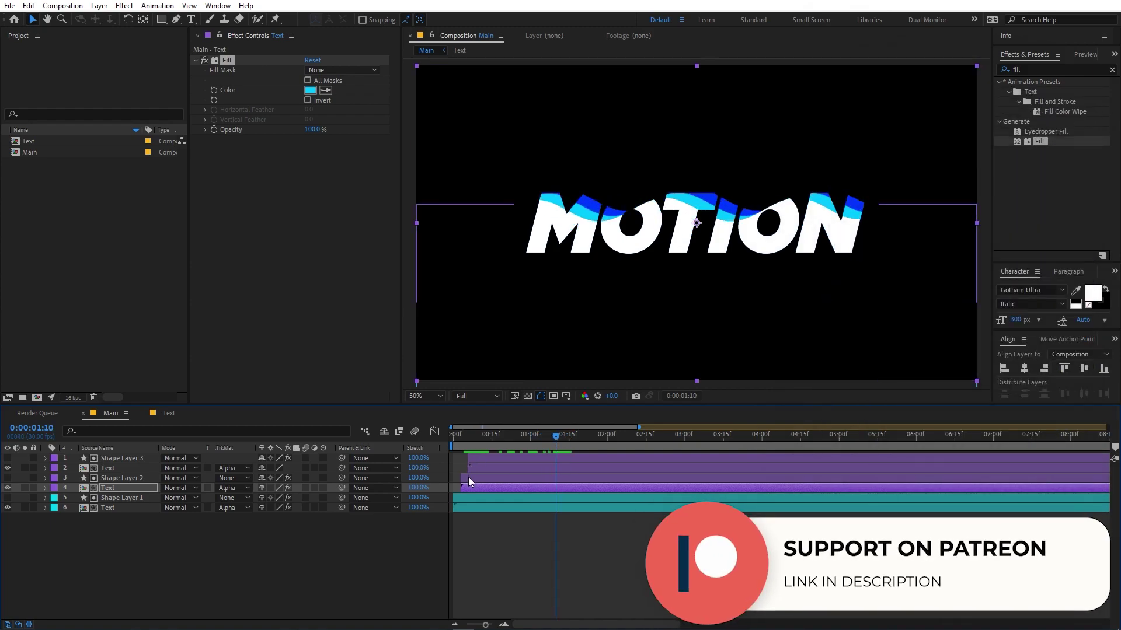
pyautogui.moveTo(485, 625); pyautogui.dragTo(492, 626)
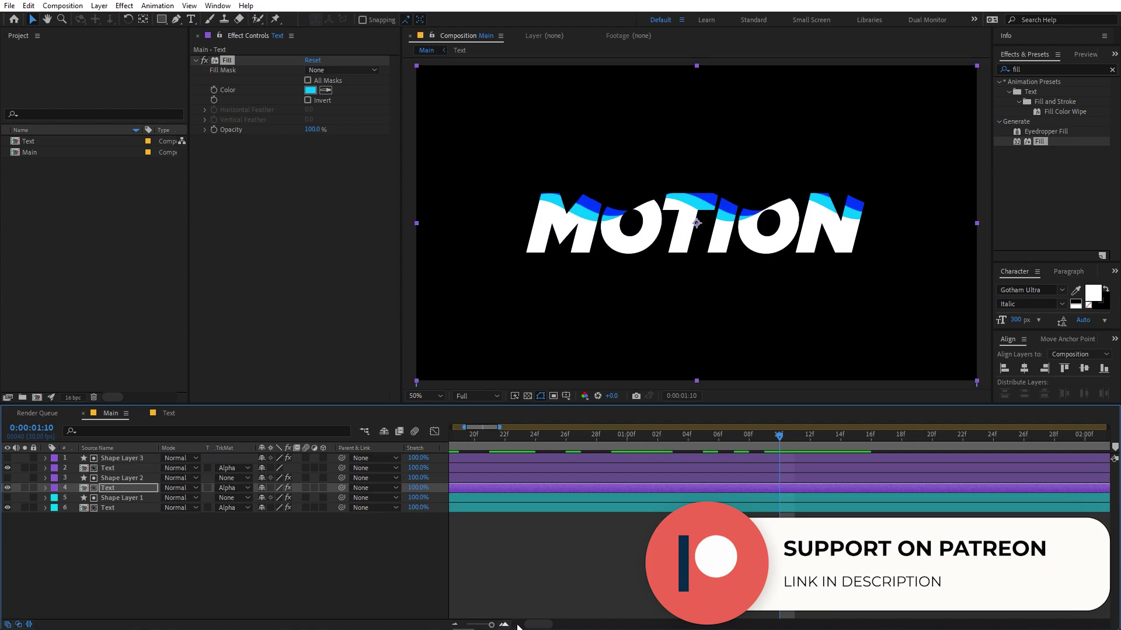
pyautogui.click(517, 626)
pyautogui.keyDown('shift'); pyautogui.click(521, 478); pyautogui.keyUp('shift')
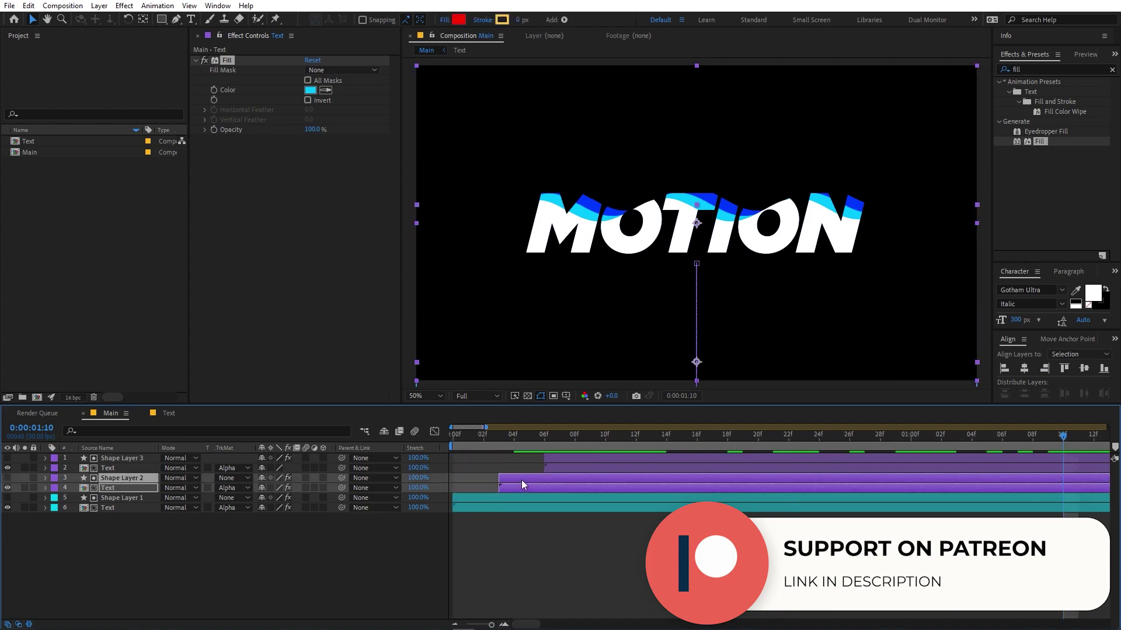
pyautogui.moveTo(521, 480); pyautogui.dragTo(637, 463)
pyautogui.click(552, 467)
pyautogui.keyDown('shift'); pyautogui.click(556, 457); pyautogui.keyUp('shift')
pyautogui.press('F2')
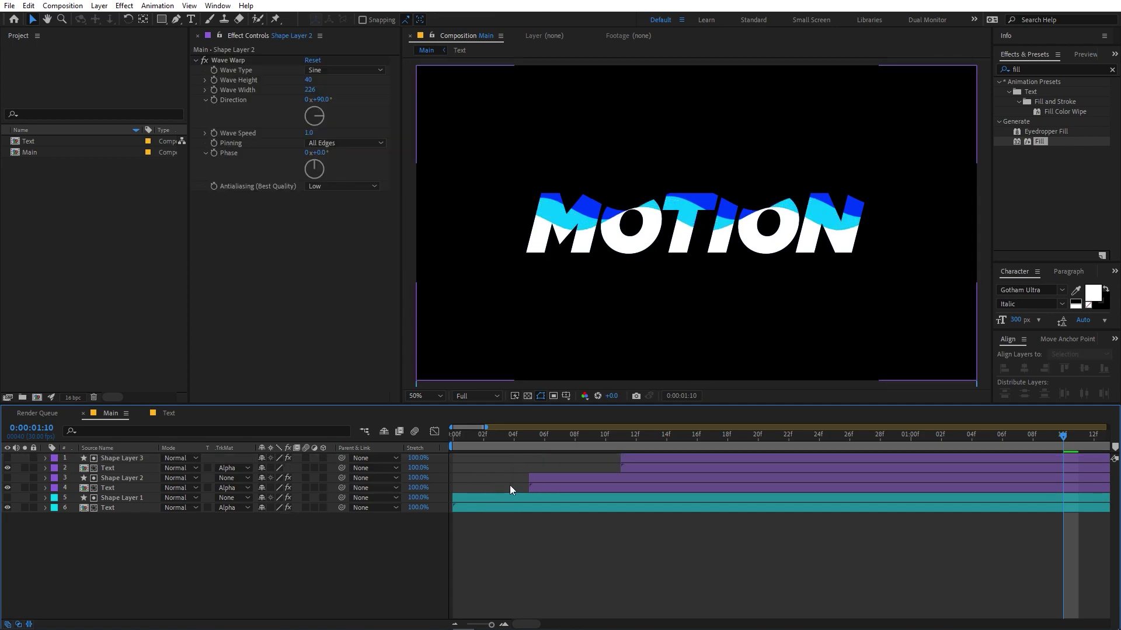
# - Raise Shape Layer 2's Wave Warp phase to about 123° and preview from the start
pyautogui.click(544, 478)
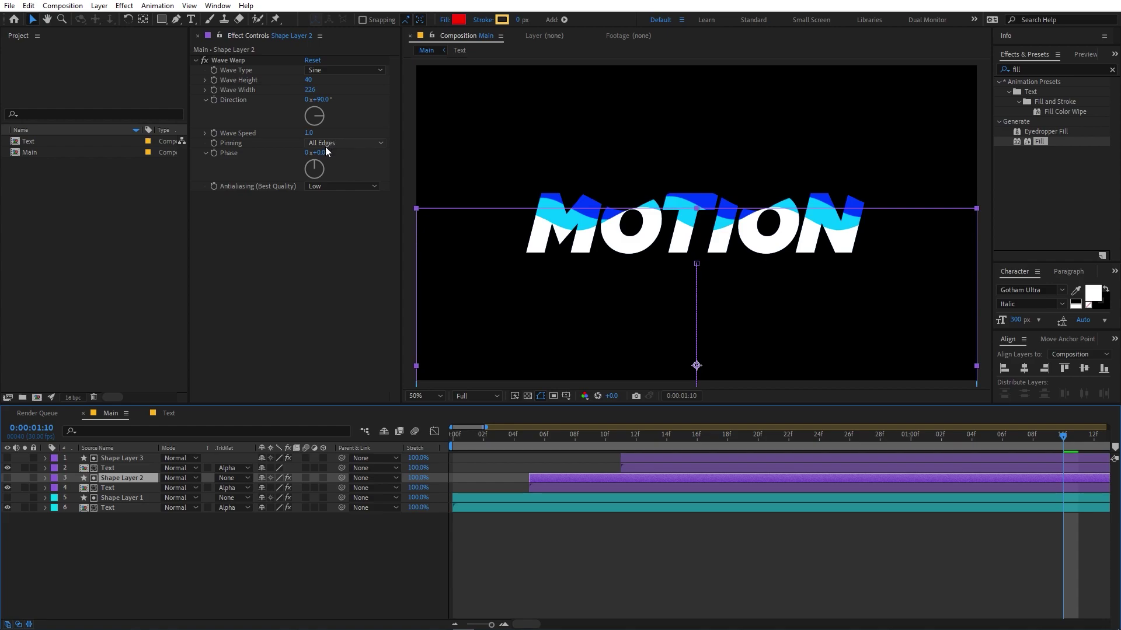
pyautogui.moveTo(324, 157); pyautogui.dragTo(402, 167)
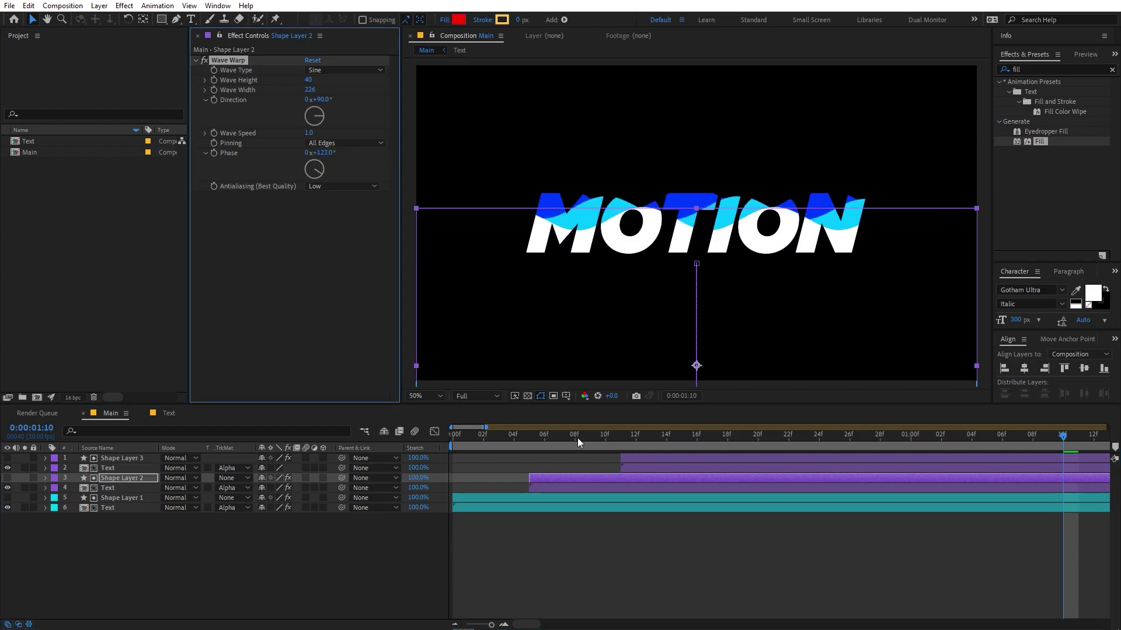
pyautogui.press('Home')
pyautogui.press('space')
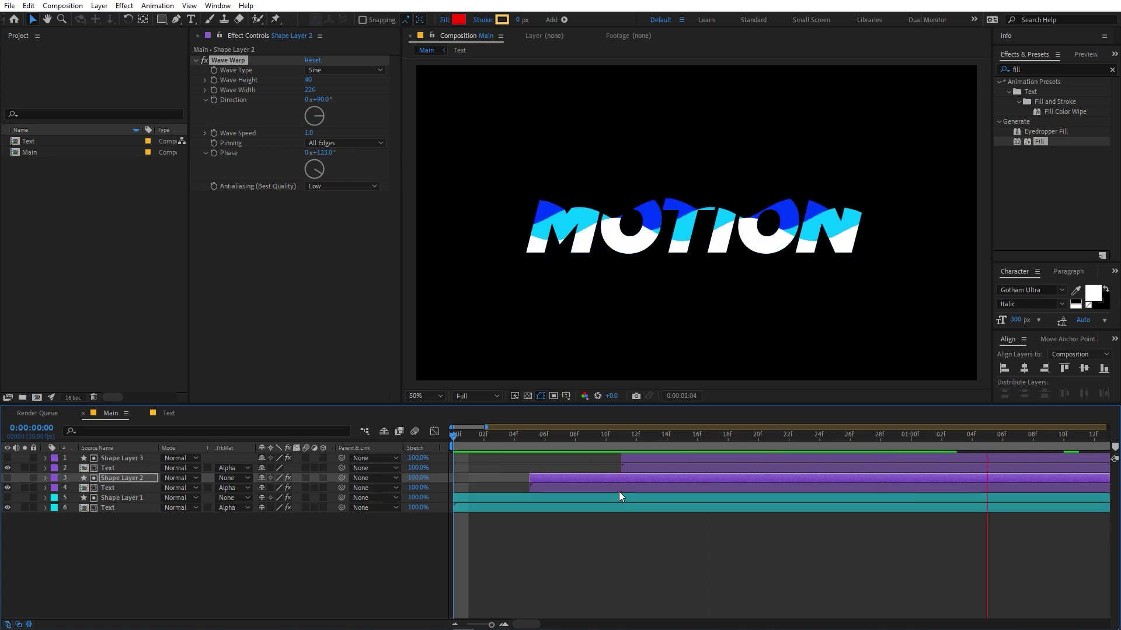
pyautogui.press('space')
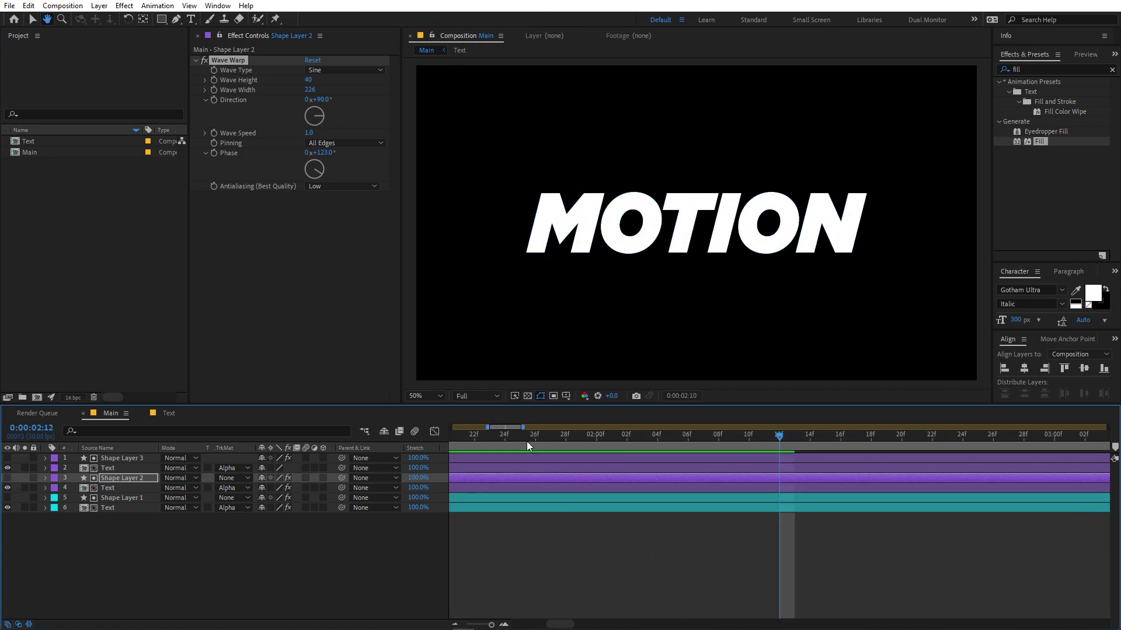
pyautogui.press(';')
pyautogui.click(129, 541)
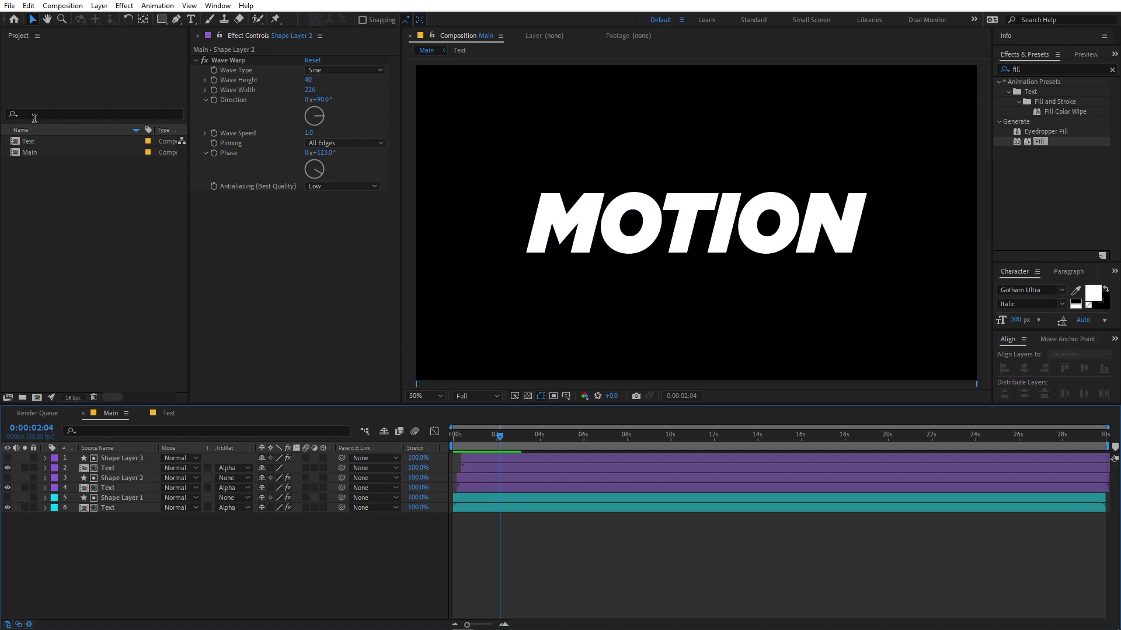
# - Add the Text comp as a new top layer in Main and apply the Vegas effect
pyautogui.moveTo(27, 143); pyautogui.dragTo(108, 453)
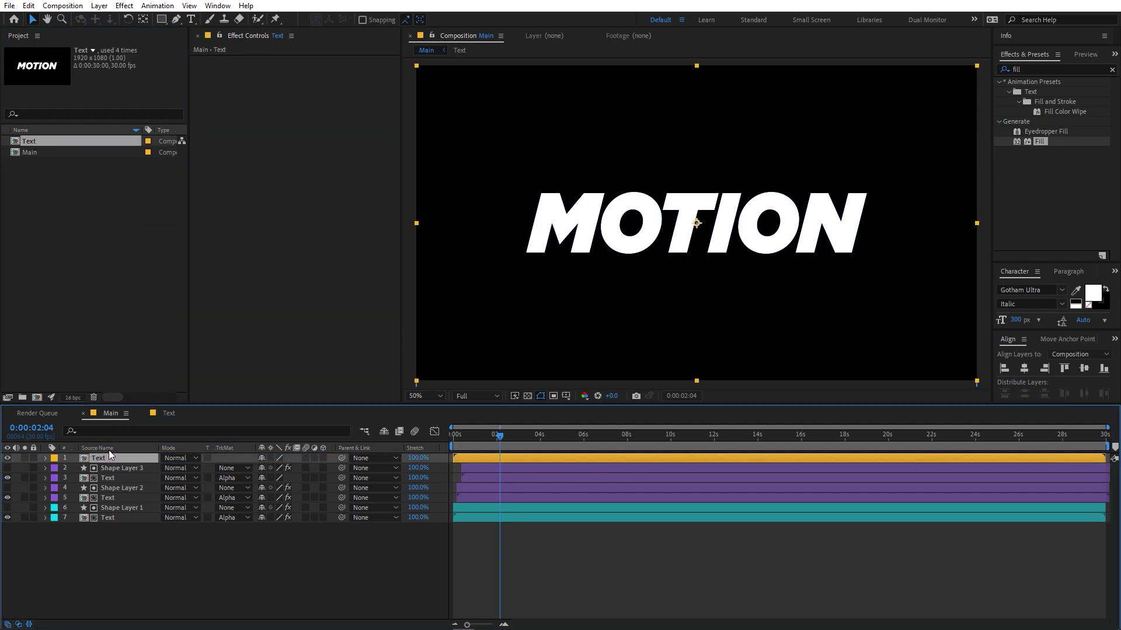
pyautogui.click(1030, 69)
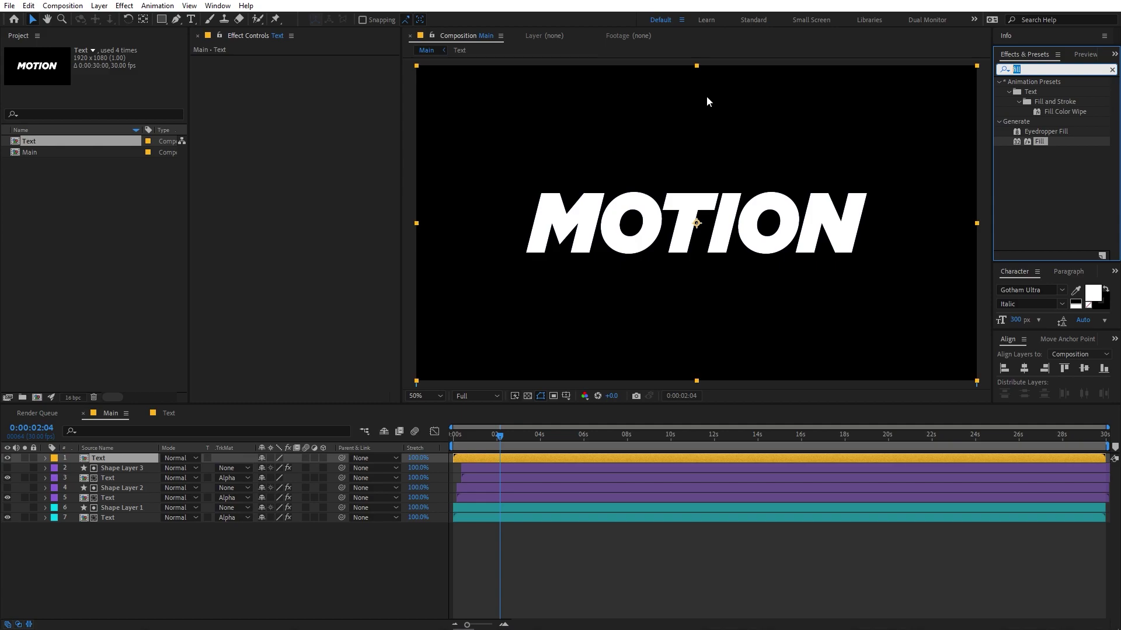
pyautogui.write('veg')
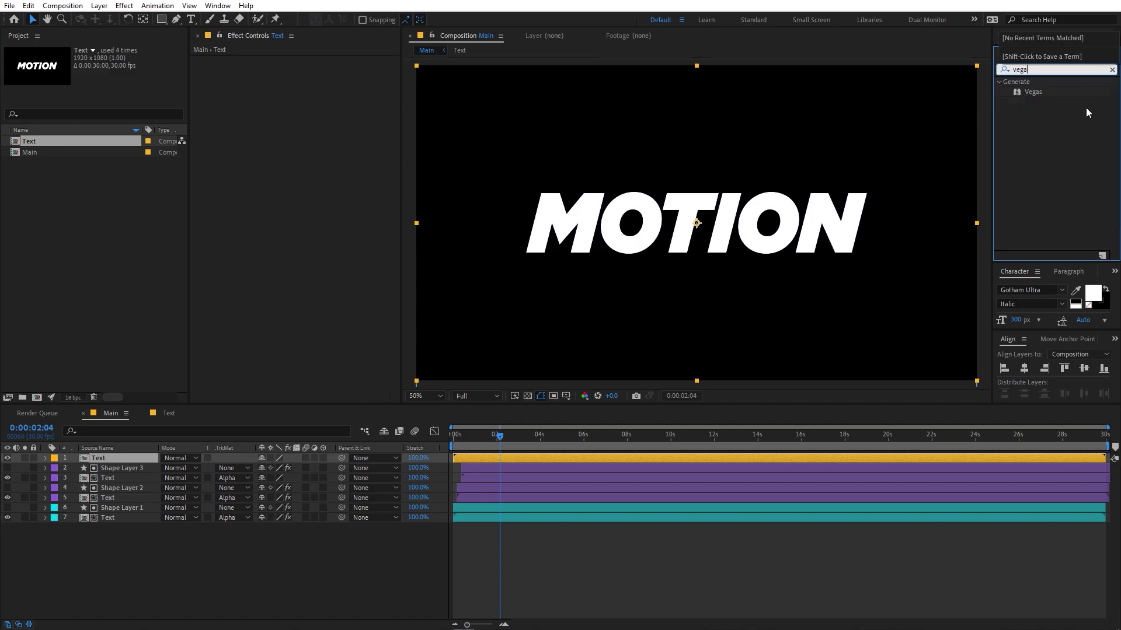
pyautogui.write('a')
pyautogui.moveTo(1032, 92); pyautogui.dragTo(263, 458)
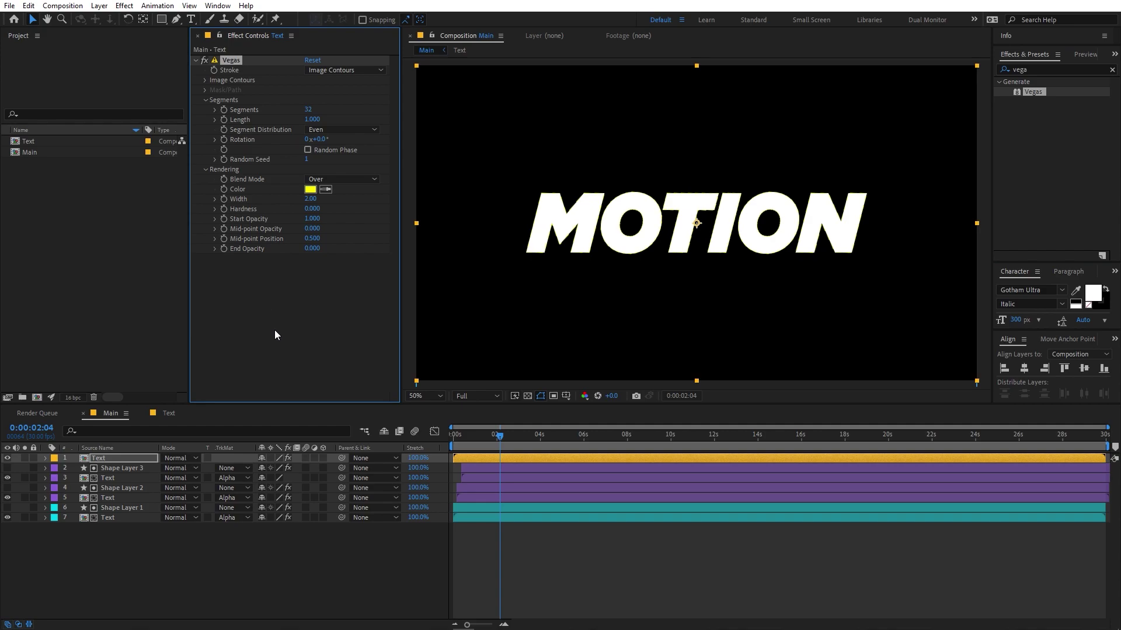
# - Delay layers 2–7 to start around 6 seconds
pyautogui.click(115, 467)
pyautogui.keyDown('shift'); pyautogui.click(116, 518); pyautogui.keyUp('shift')
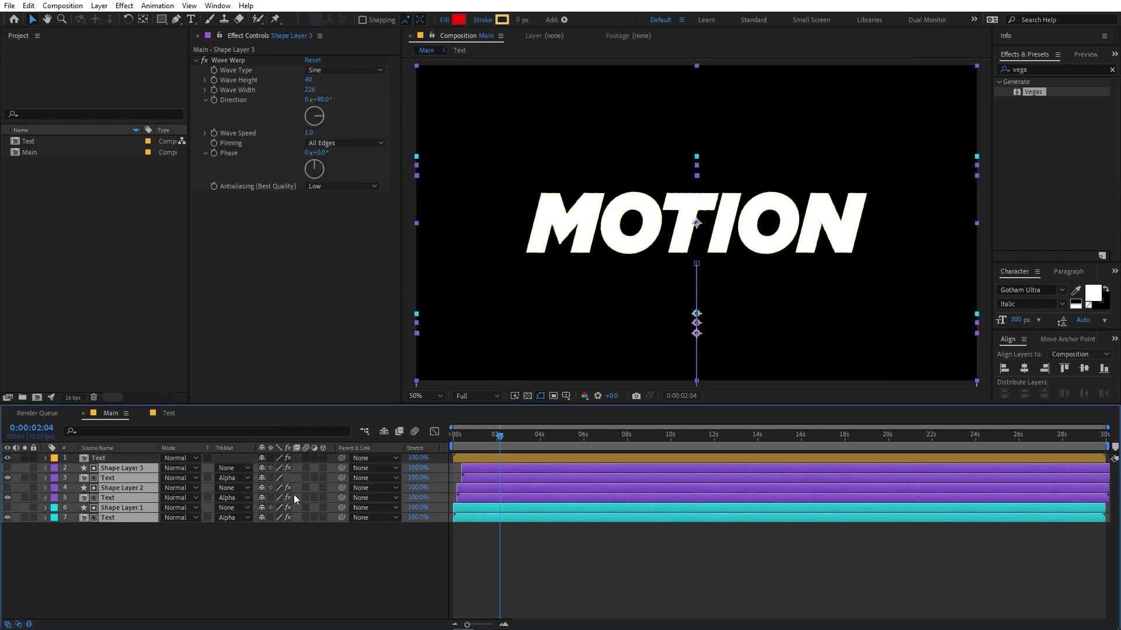
pyautogui.moveTo(504, 472); pyautogui.dragTo(635, 482)
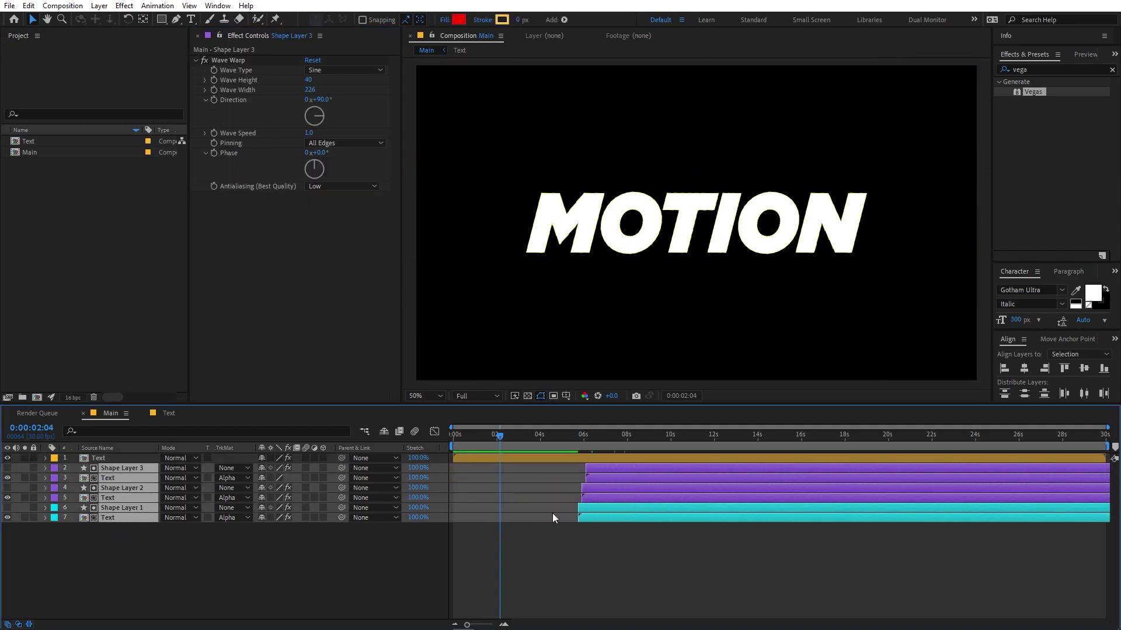
# - Set the Vegas blend mode to Transparent and the outline colour to white
pyautogui.click(103, 457)
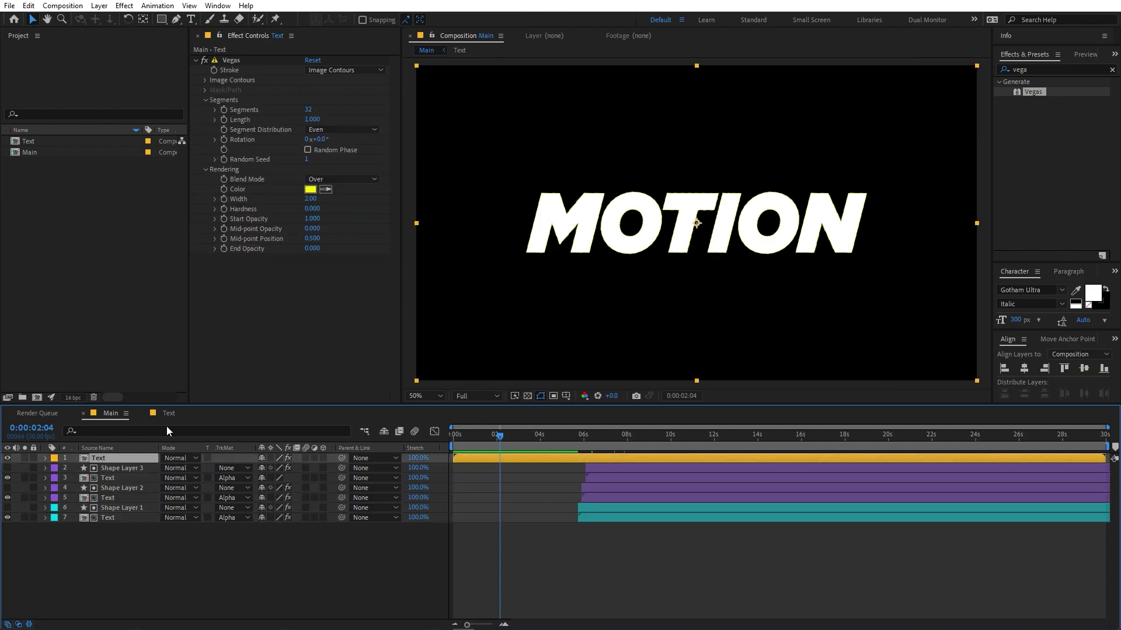
pyautogui.click(346, 180)
pyautogui.click(342, 192)
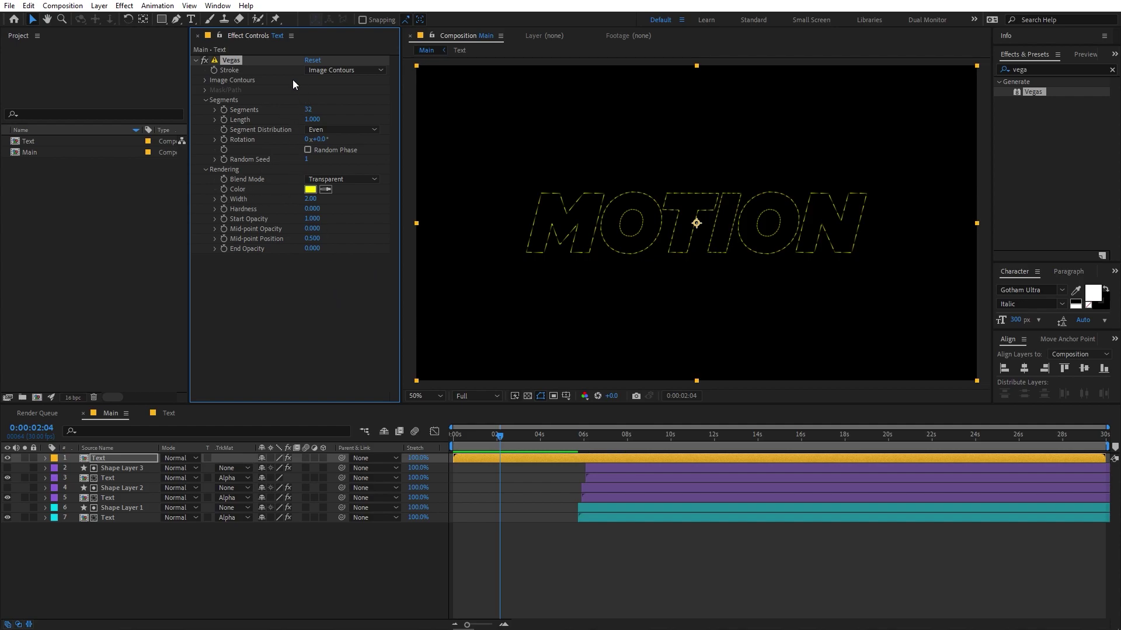
pyautogui.click(310, 189)
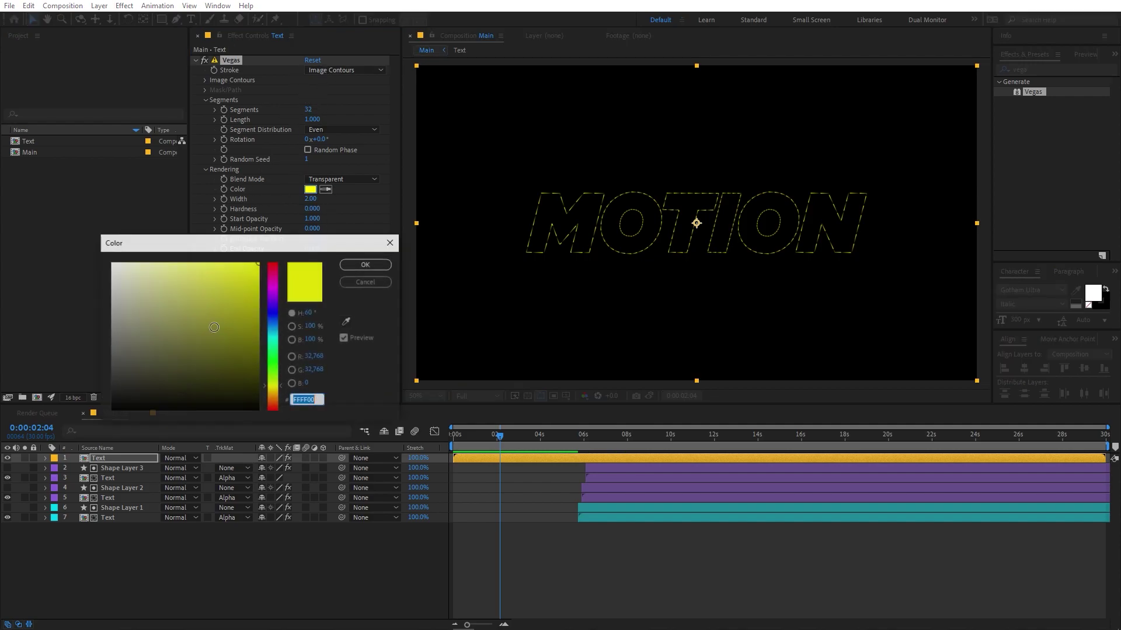
pyautogui.moveTo(215, 327); pyautogui.dragTo(111, 263)
pyautogui.click(367, 264)
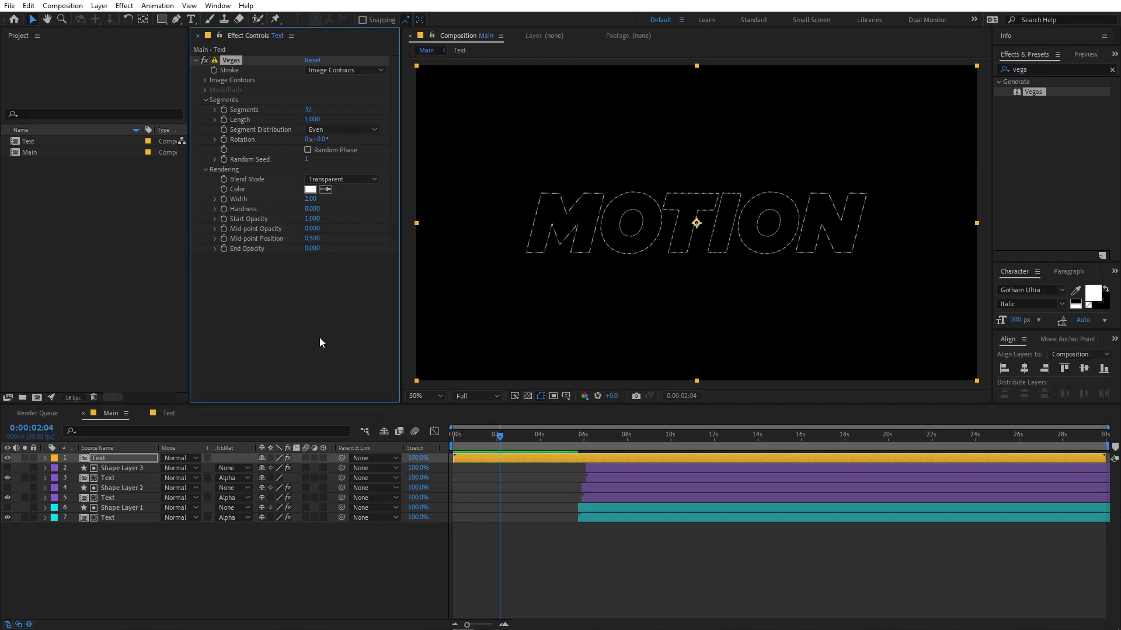
# - Set Vegas Segments to 1 and Hardness to 0.86, then preview the outline
pyautogui.moveTo(307, 110); pyautogui.dragTo(257, 111)
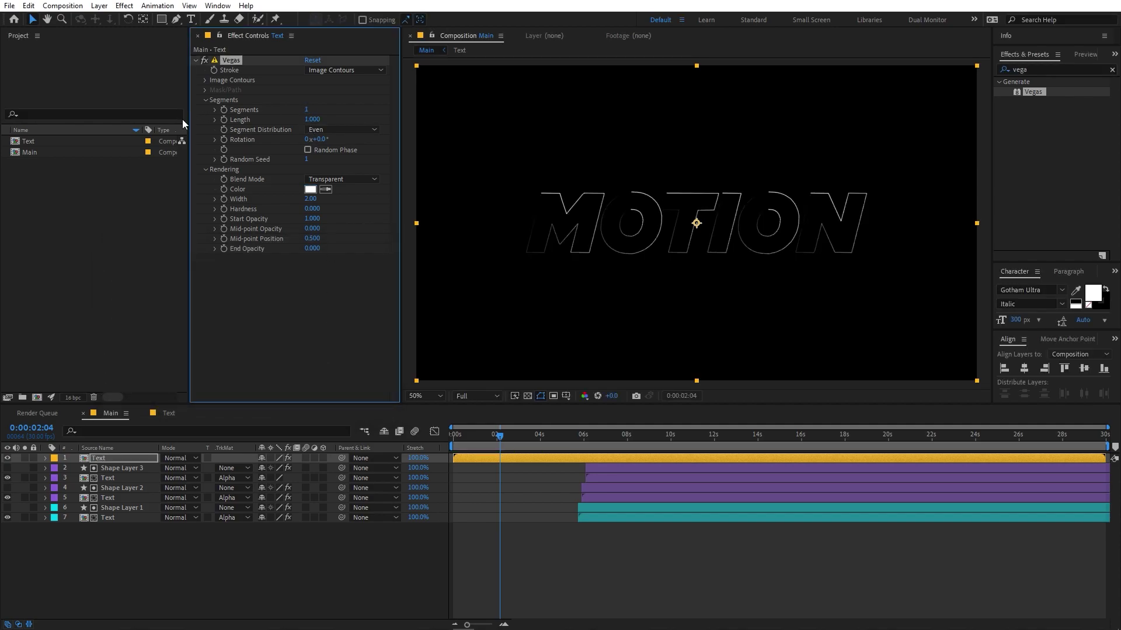
pyautogui.moveTo(322, 209); pyautogui.dragTo(361, 211)
pyautogui.press('space')
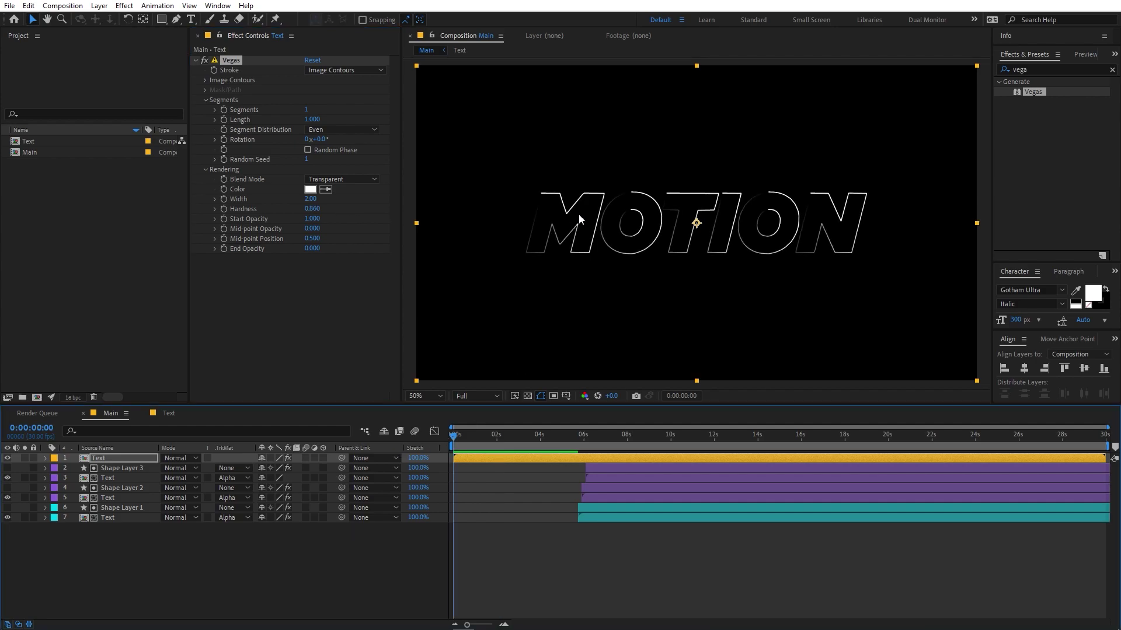
pyautogui.moveTo(309, 139); pyautogui.dragTo(83, 157)
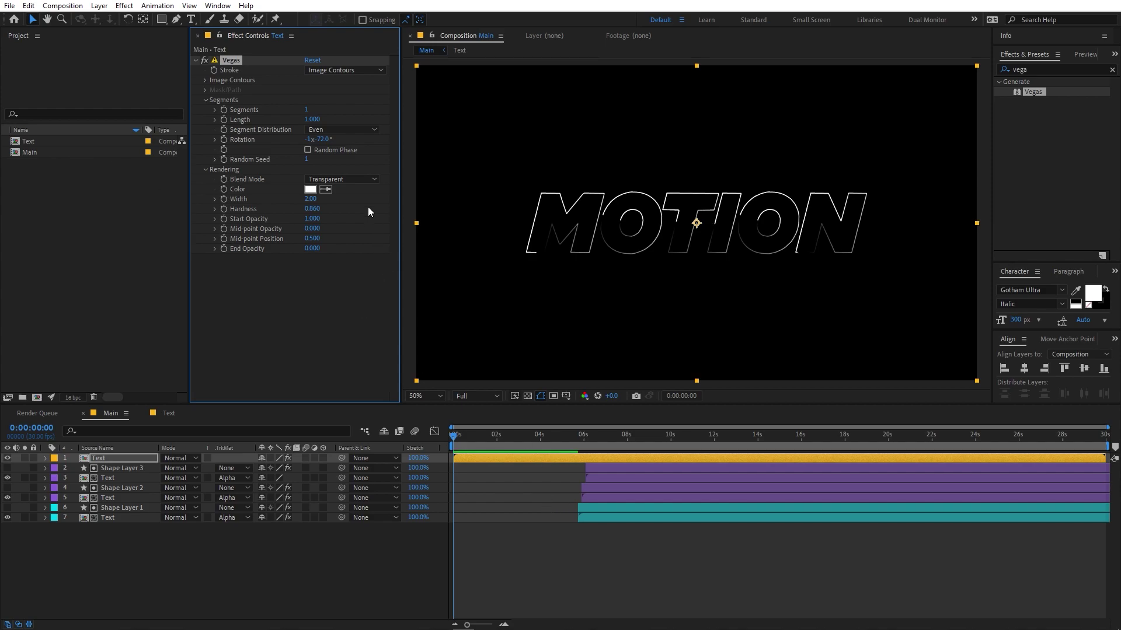
pyautogui.hotkey('ctrl', 'z')
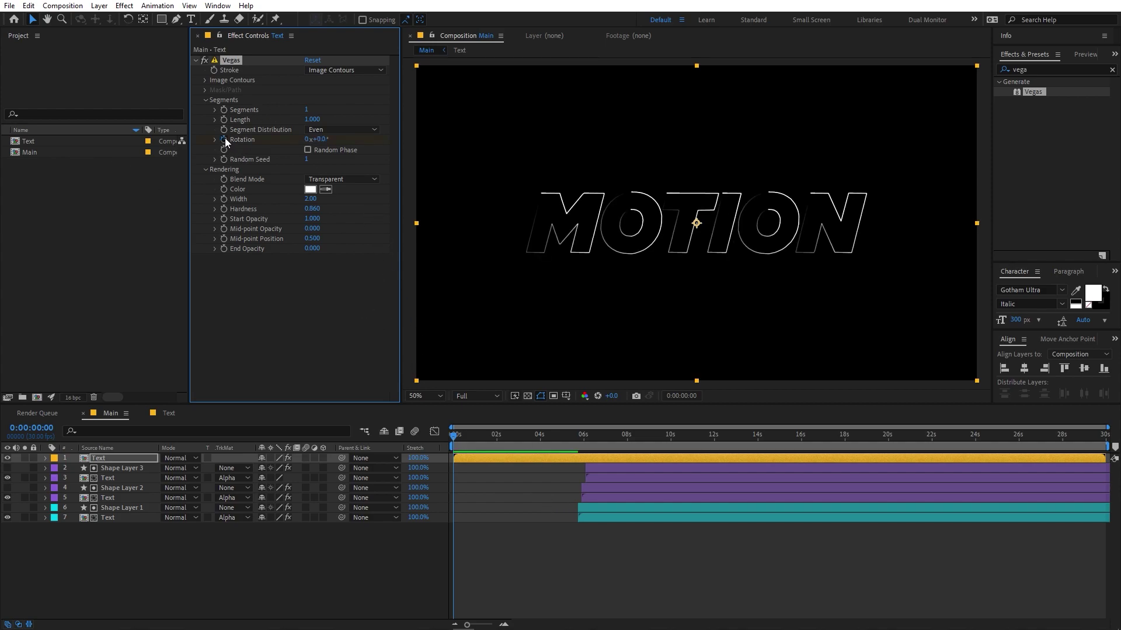
# - Keyframe the Vegas outline Rotation to -1x-53° at about 3:26 and preview the spin
pyautogui.press('u')
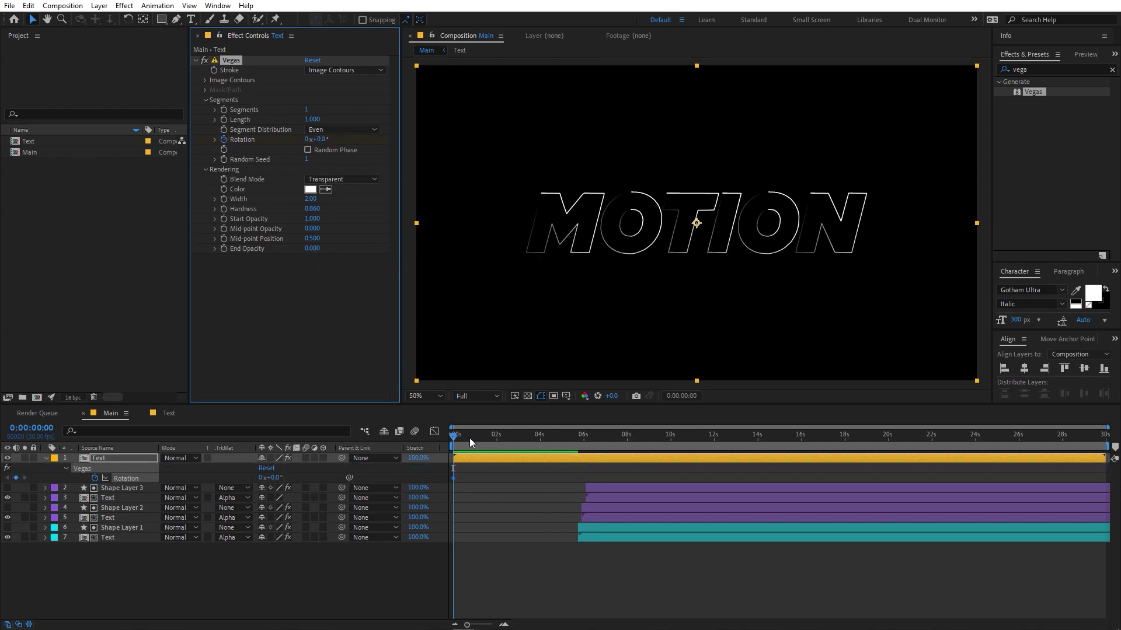
pyautogui.moveTo(470, 438); pyautogui.dragTo(539, 458)
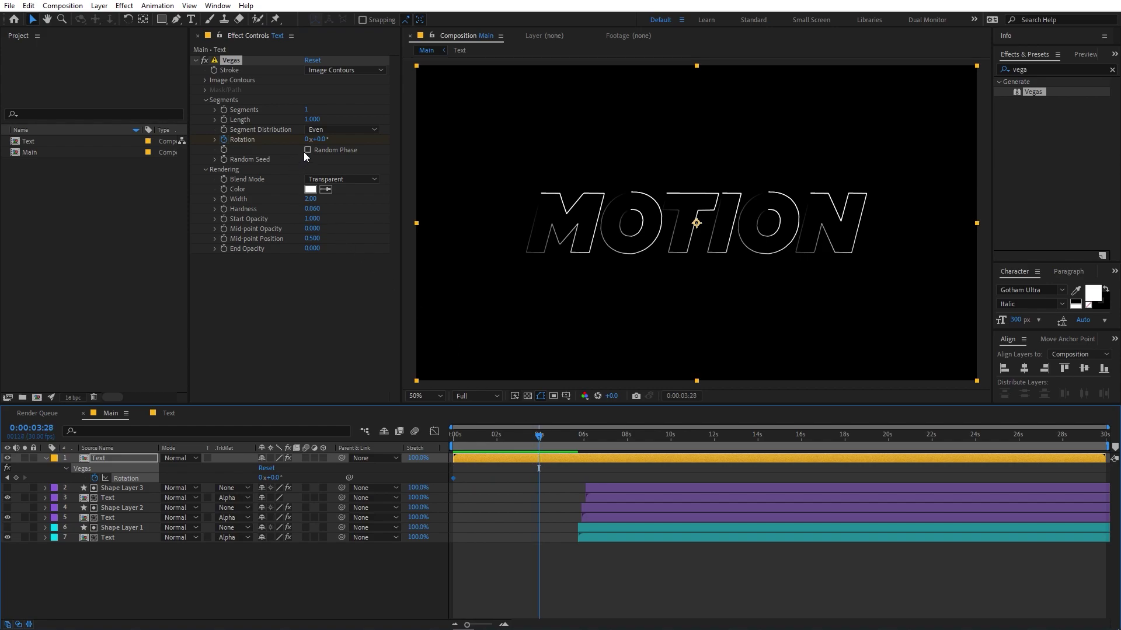
pyautogui.moveTo(317, 139); pyautogui.dragTo(302, 137)
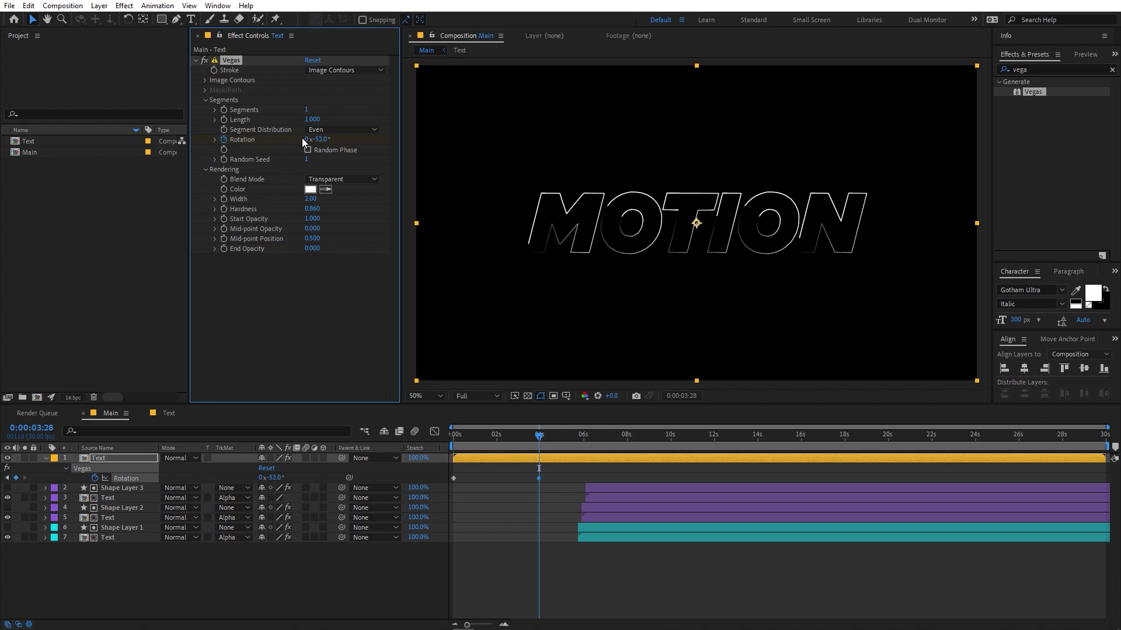
pyautogui.click(308, 139)
pyautogui.write('-1')
pyautogui.press('Return')
pyautogui.click(504, 457)
pyautogui.press('Home')
pyautogui.press('space')
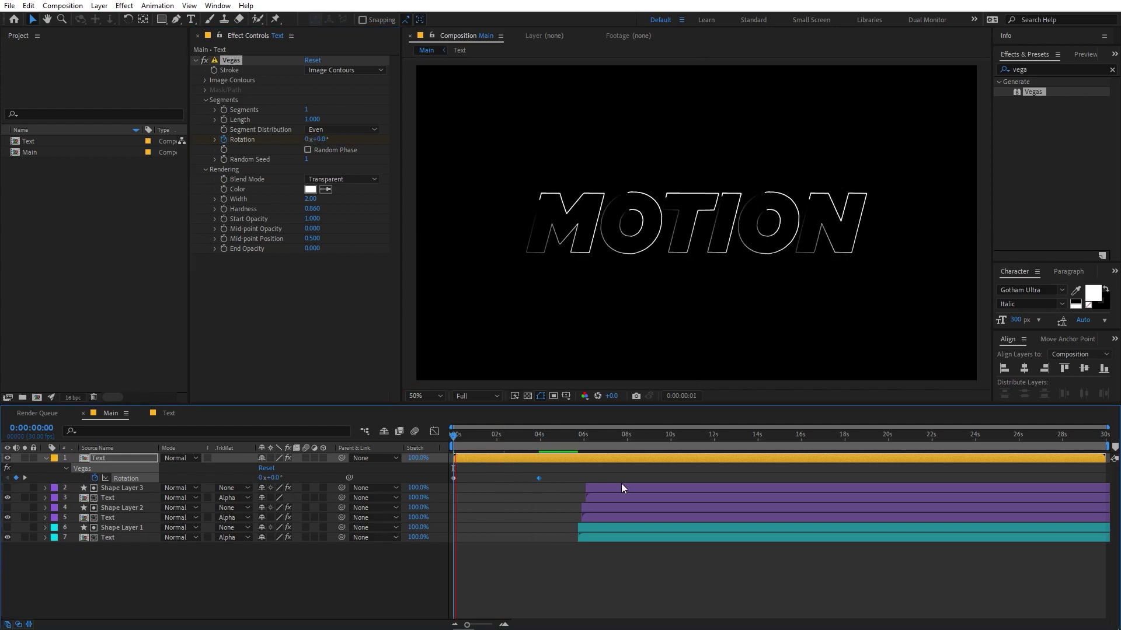
pyautogui.press('space')
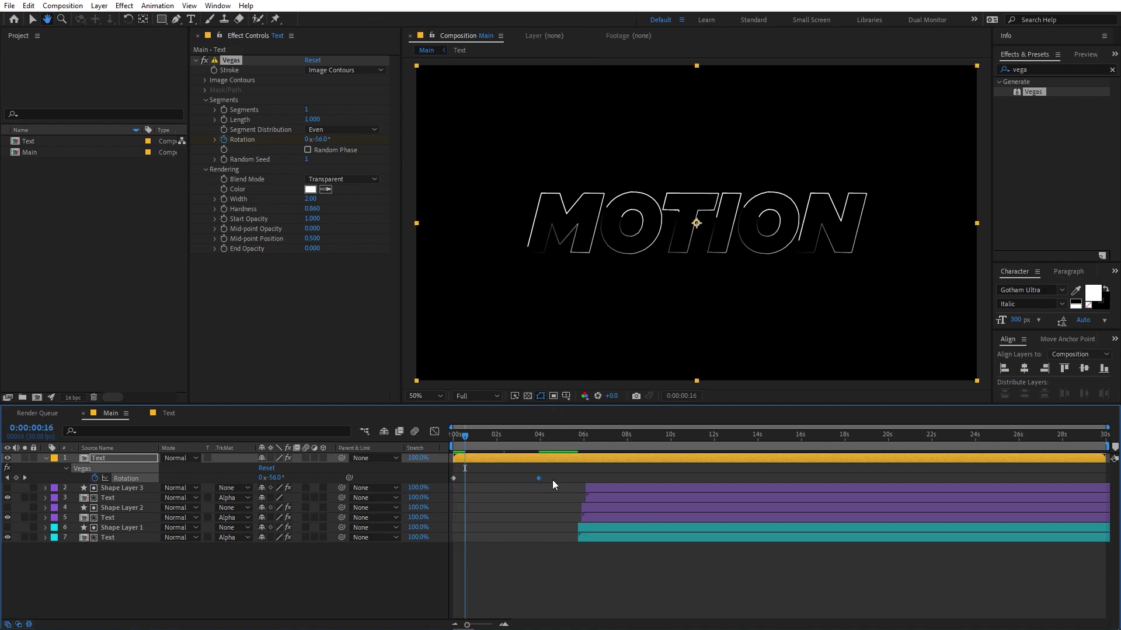
# - Easy Ease both rotation keyframes and stretch the end keyframe's influence in the speed graph
pyautogui.press('F9')
pyautogui.click(434, 432)
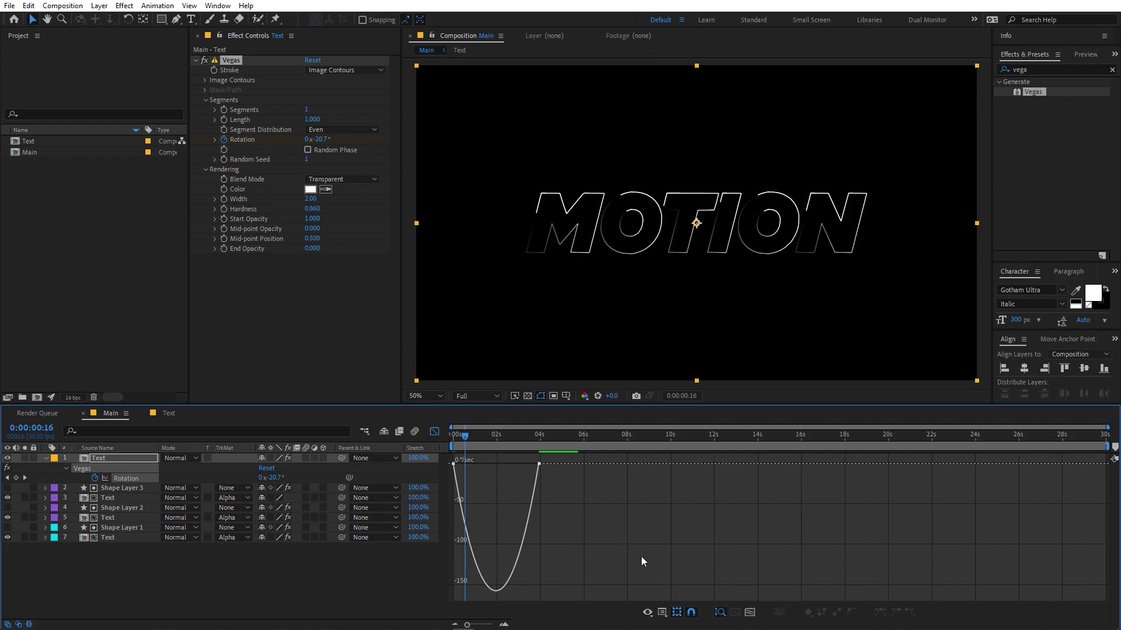
pyautogui.click(663, 612)
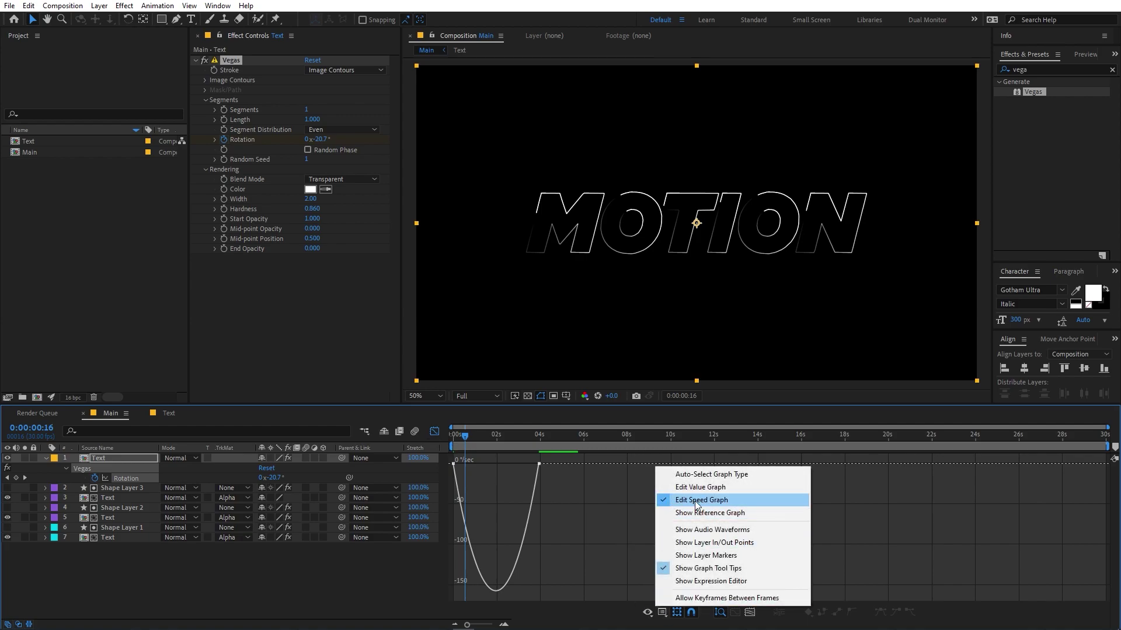
pyautogui.moveTo(578, 499); pyautogui.dragTo(457, 447)
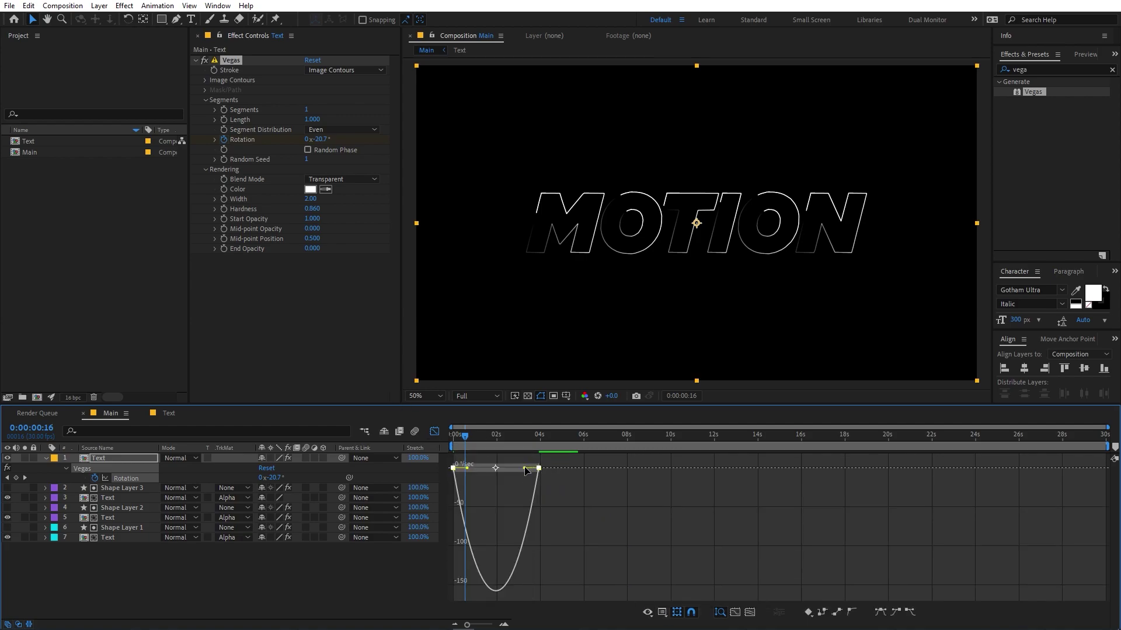
pyautogui.moveTo(527, 471); pyautogui.dragTo(447, 445)
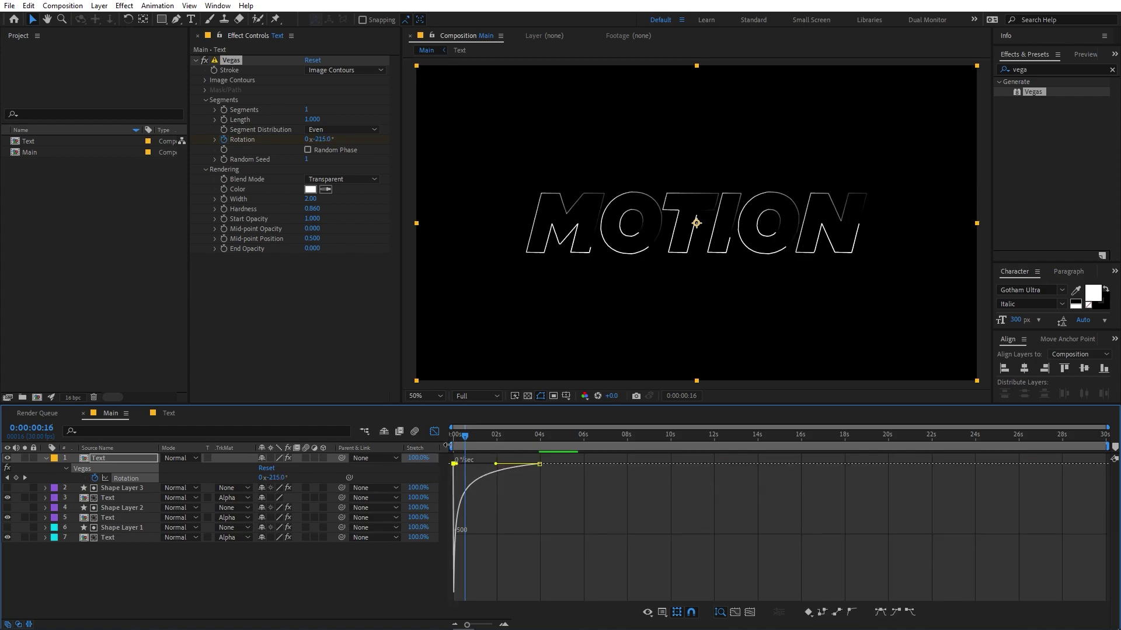
pyautogui.click(447, 445)
pyautogui.press('space')
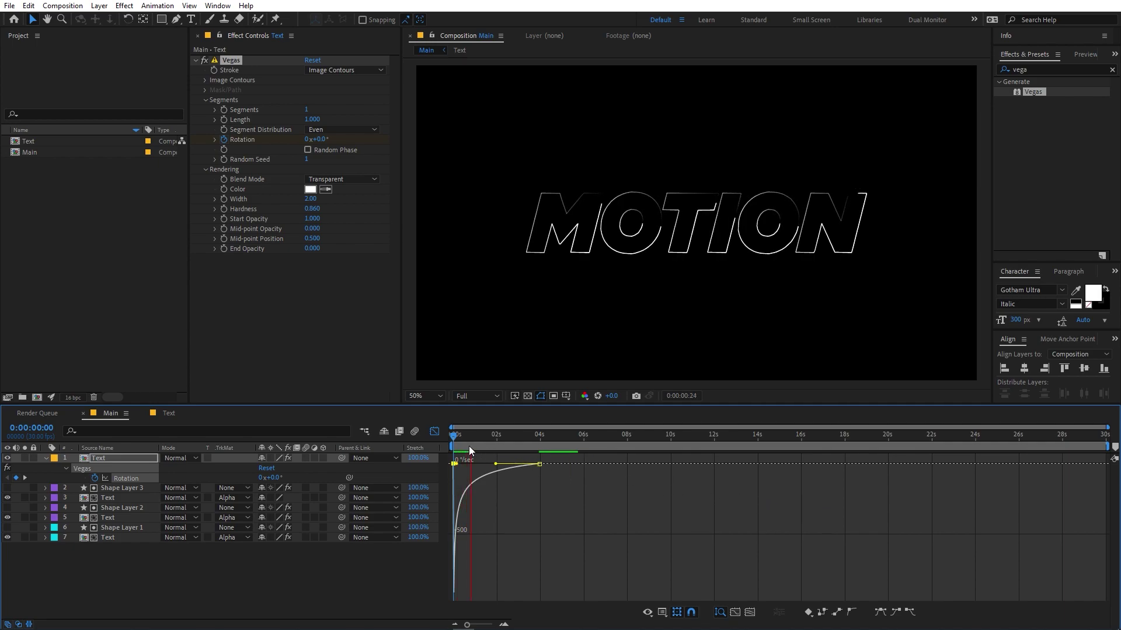
pyautogui.click(434, 432)
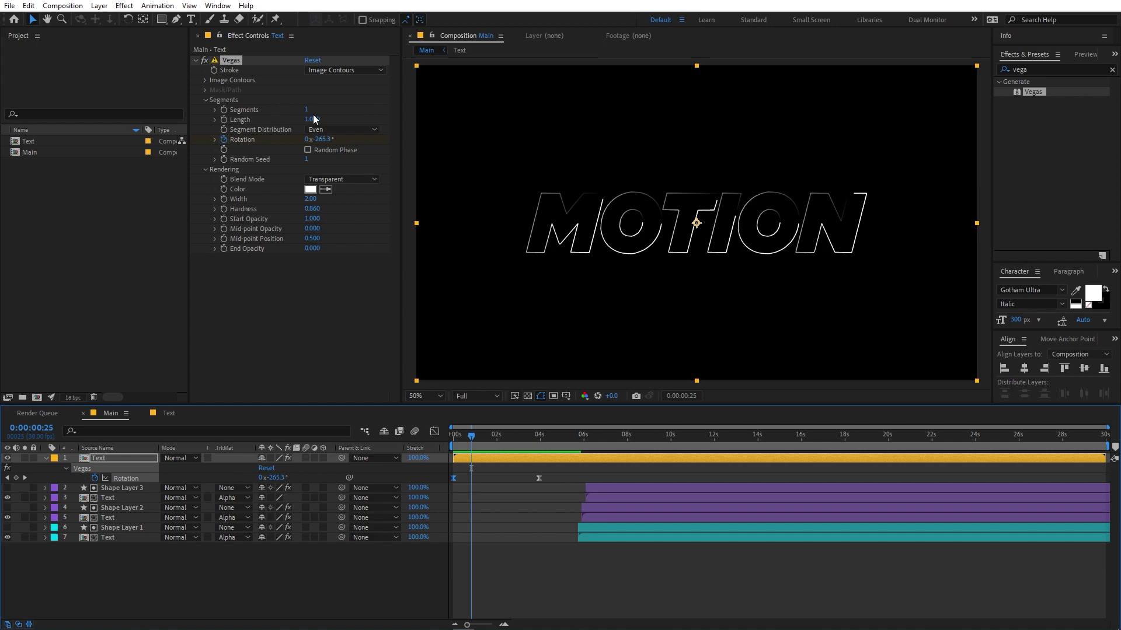
# - Preview the outline with 2 Vegas segments, then set Segments back to 1
pyautogui.moveTo(308, 109); pyautogui.dragTo(311, 109)
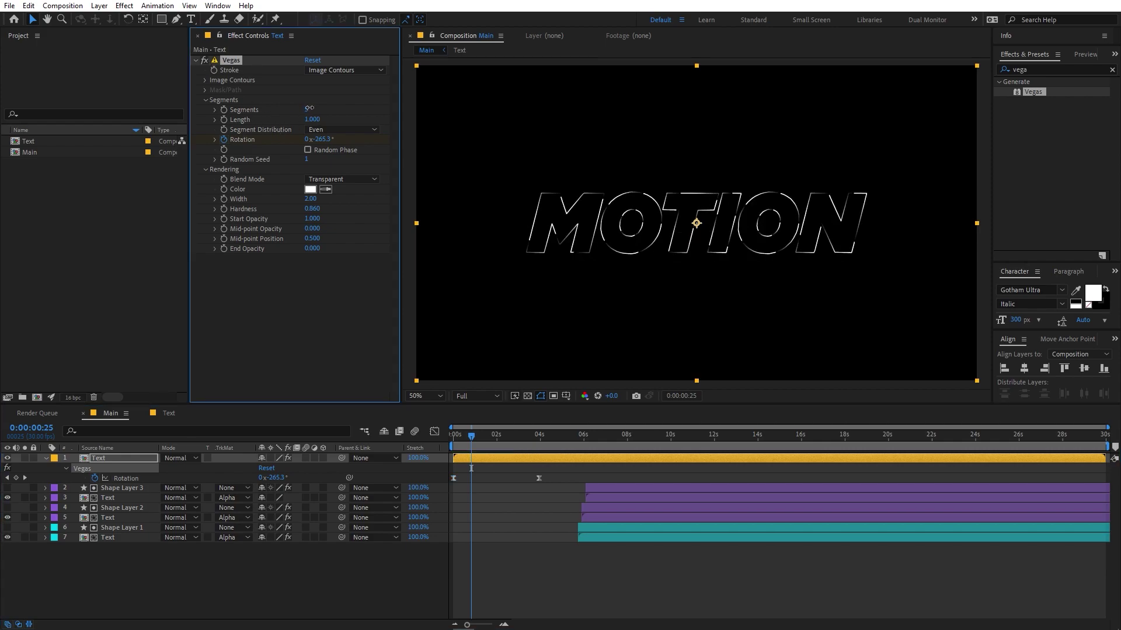
pyautogui.click(489, 466)
pyautogui.press('Home')
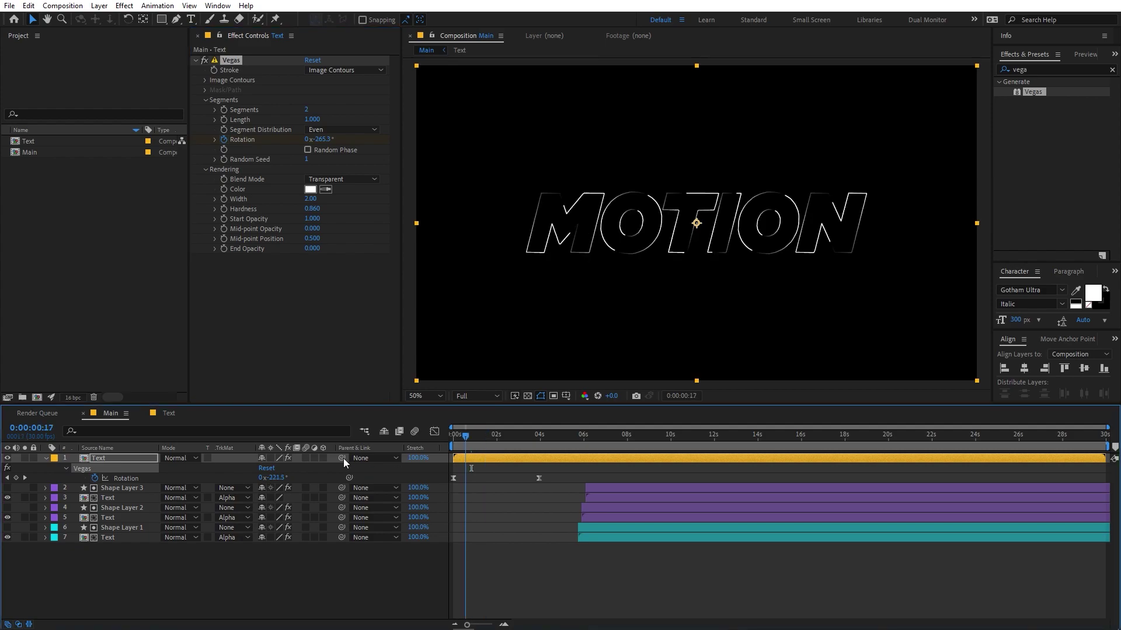
pyautogui.press('space')
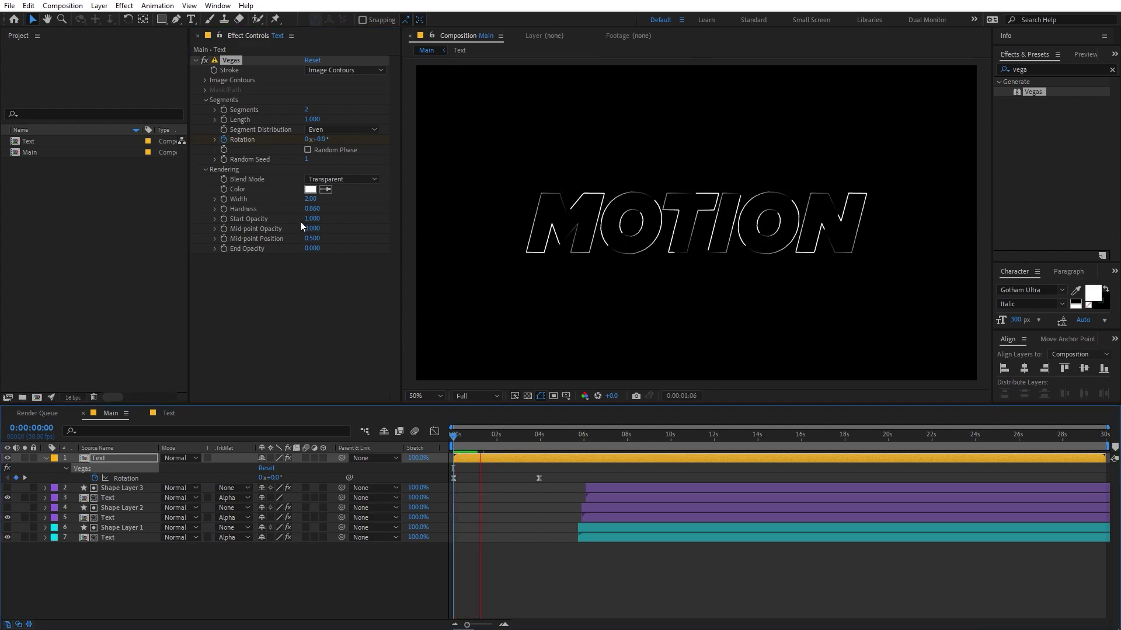
pyautogui.press('space')
pyautogui.moveTo(306, 109); pyautogui.dragTo(303, 110)
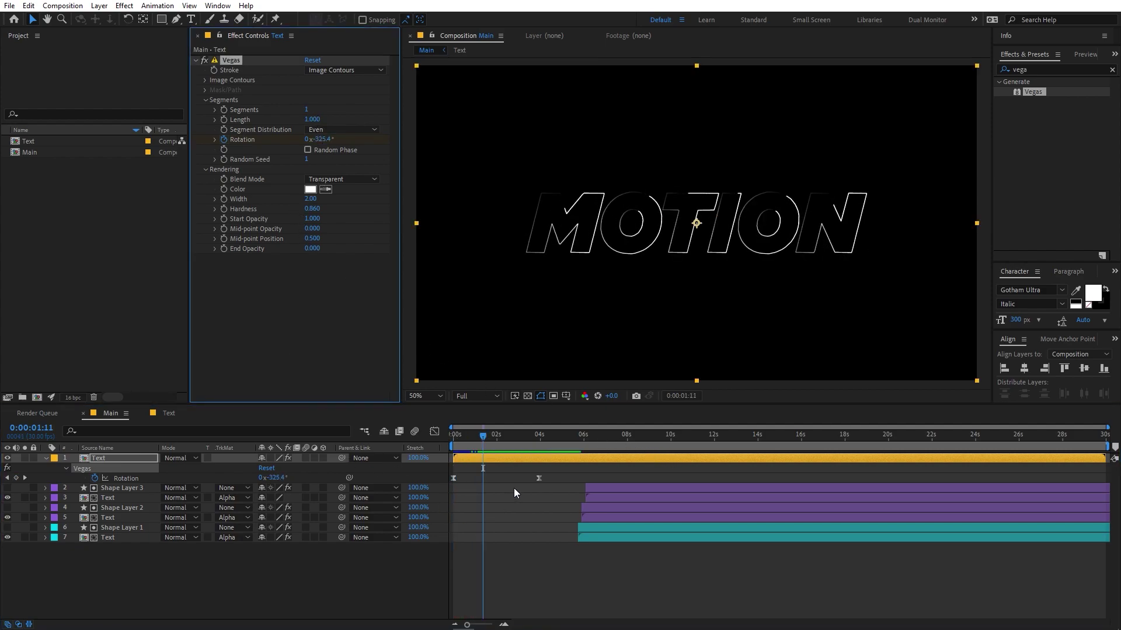
pyautogui.click(593, 548)
pyautogui.click(597, 488)
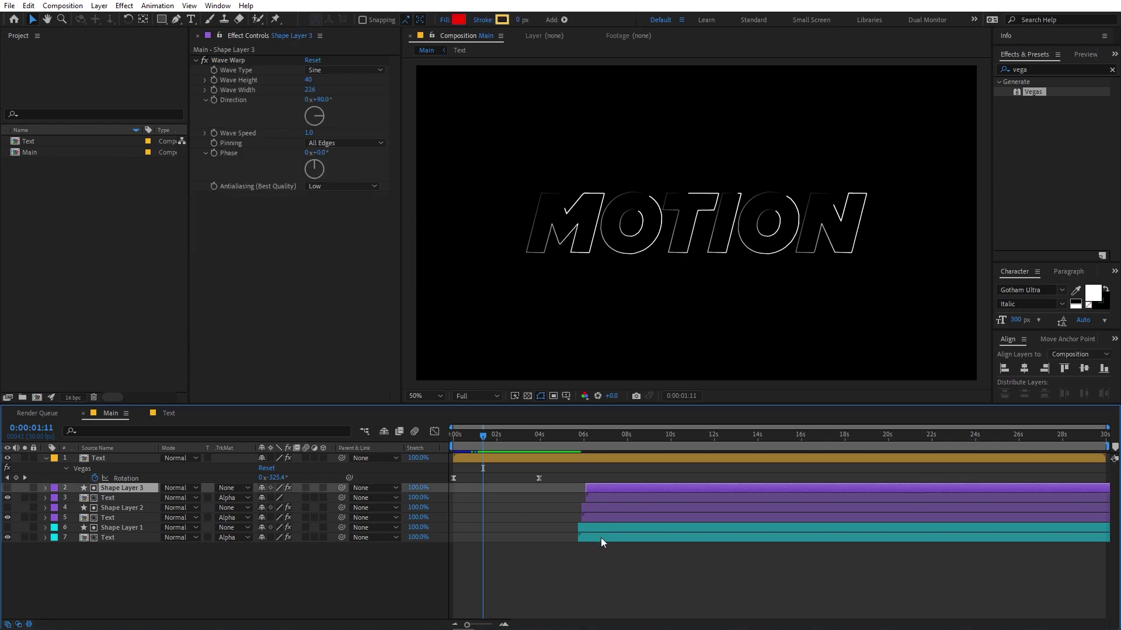
# - Shift the bars of layers 2–7 earlier to start near 0.5 s and preview the wave fill
pyautogui.keyDown('shift'); pyautogui.click(600, 538); pyautogui.keyUp('shift')
pyautogui.moveTo(609, 538); pyautogui.dragTo(494, 532)
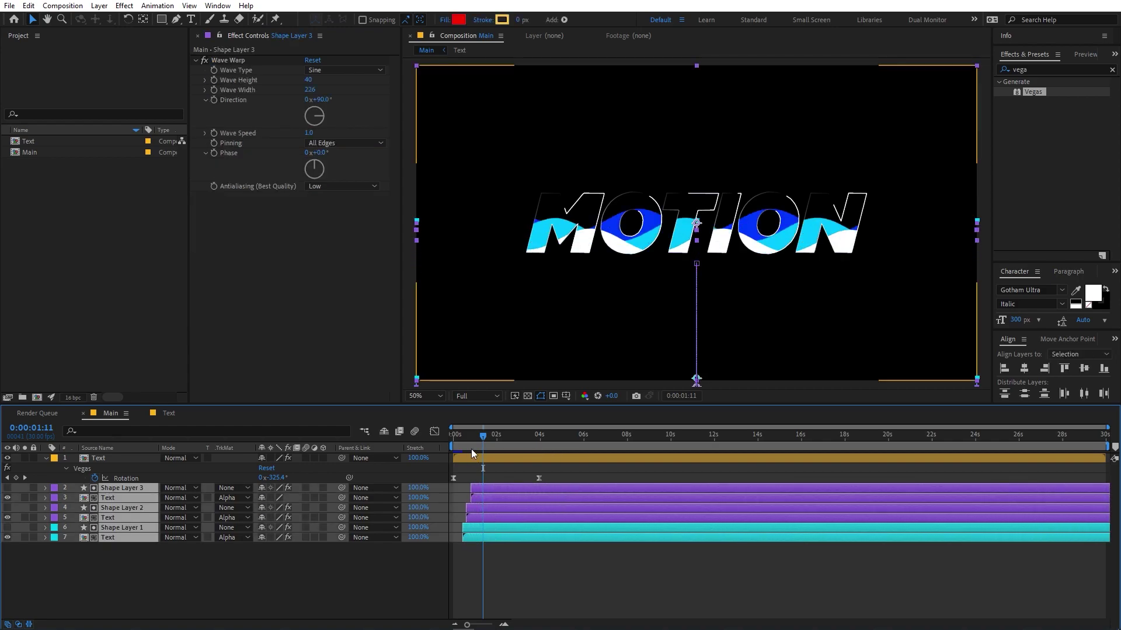
pyautogui.press('Home')
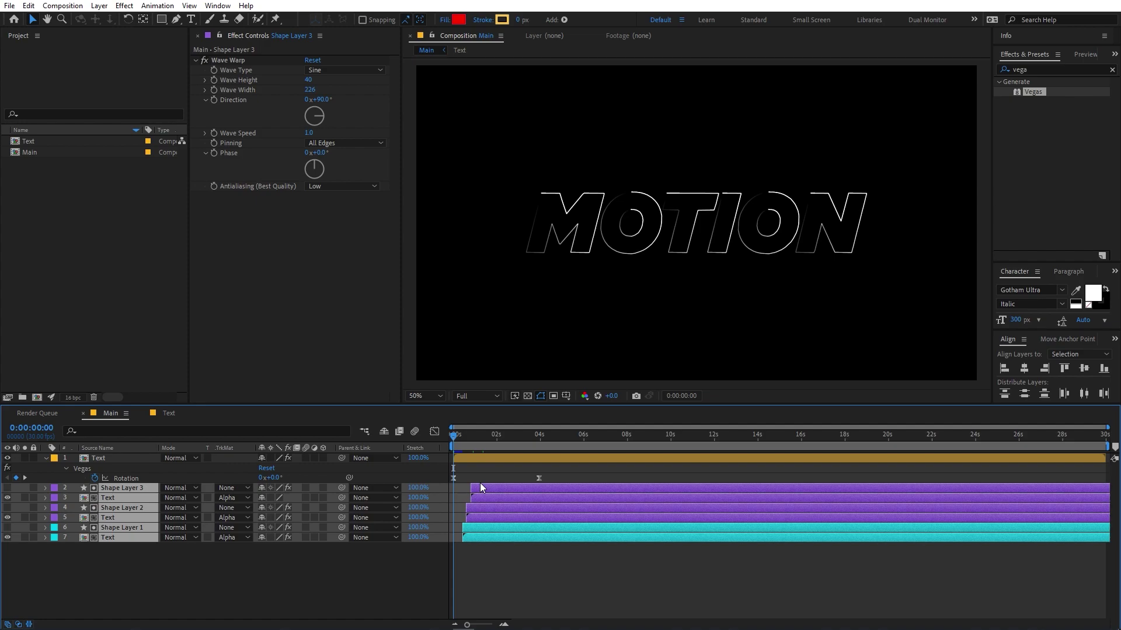
pyautogui.press('space')
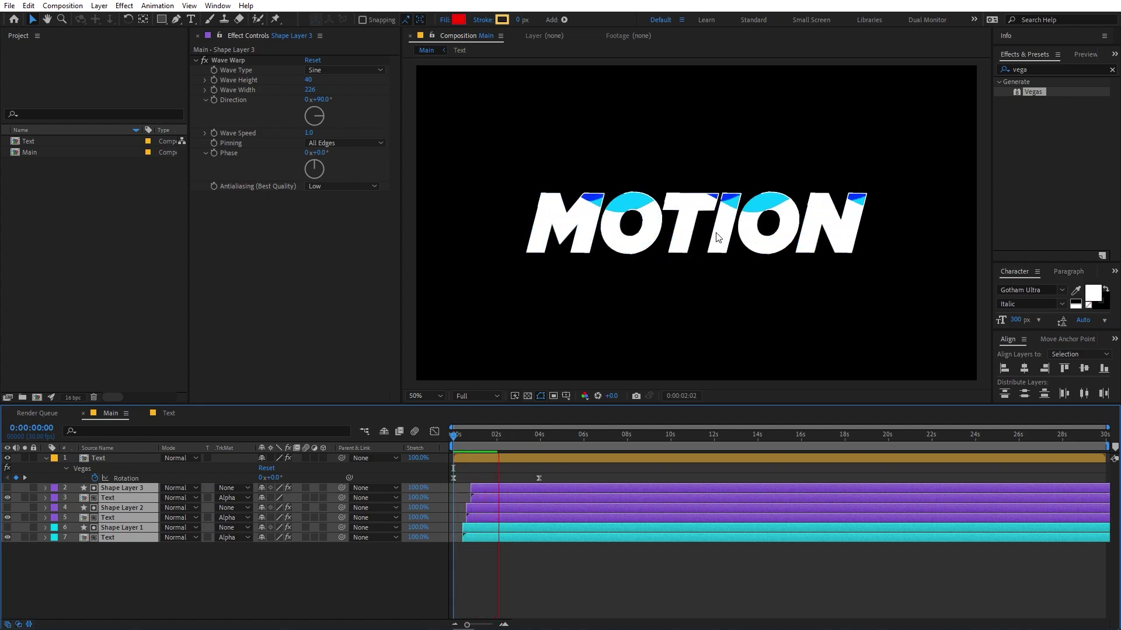
pyautogui.press('space')
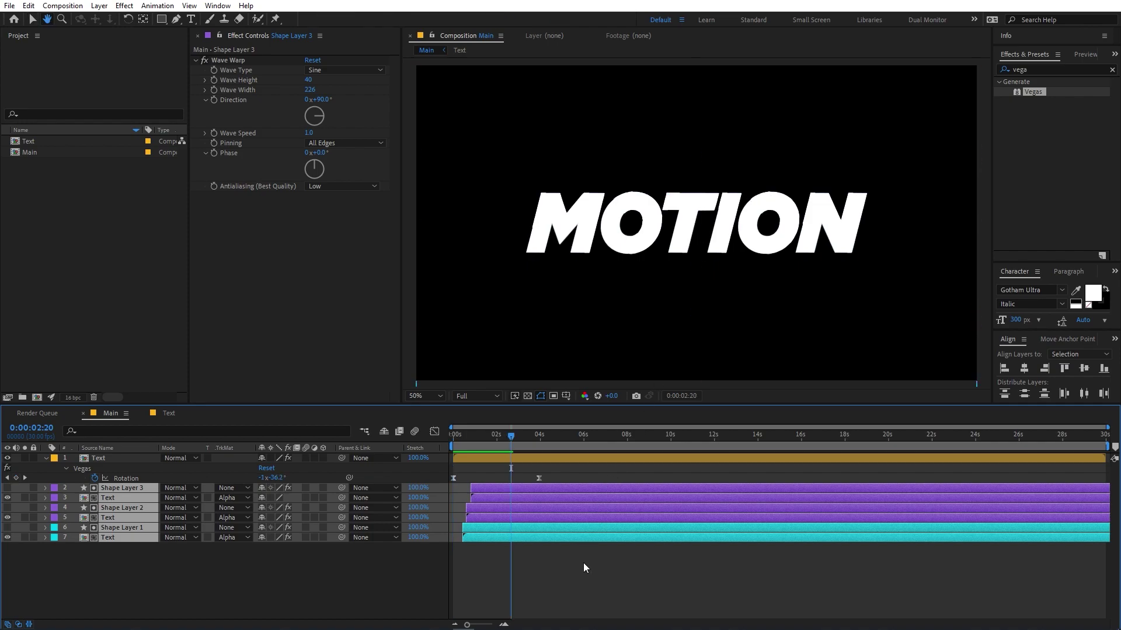
pyautogui.click(583, 563)
pyautogui.click(67, 458)
pyautogui.press('u')
pyautogui.click(170, 547)
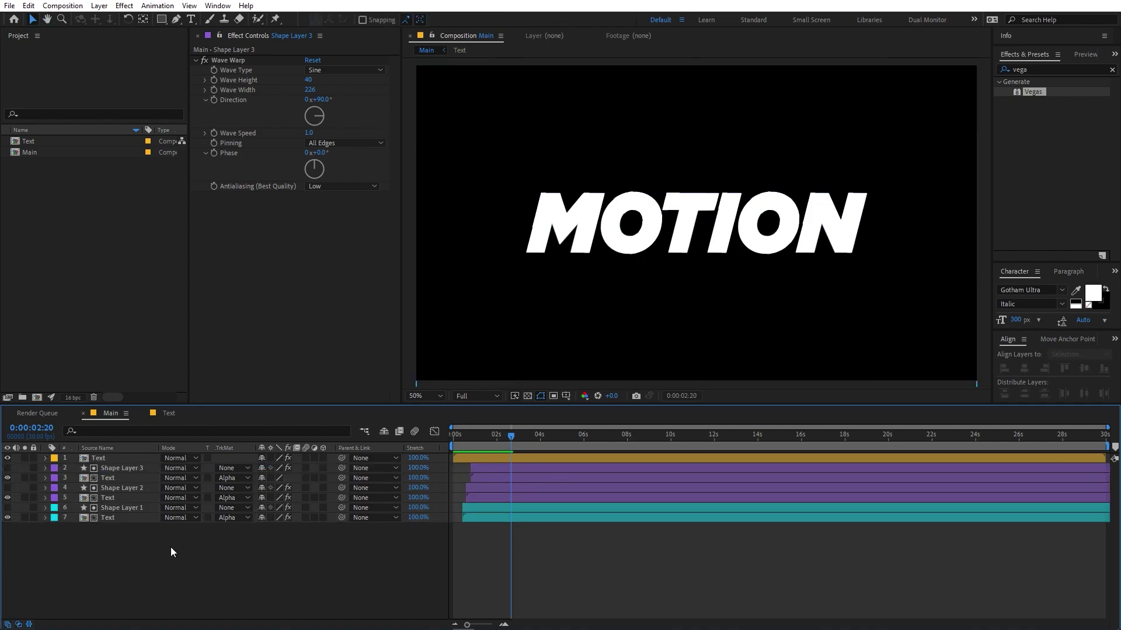
# - Add an adjustment layer with a Glow effect, tuning its radius and lowering intensity to 0.5
pyautogui.rightClick(171, 547)
pyautogui.moveTo(221, 408)
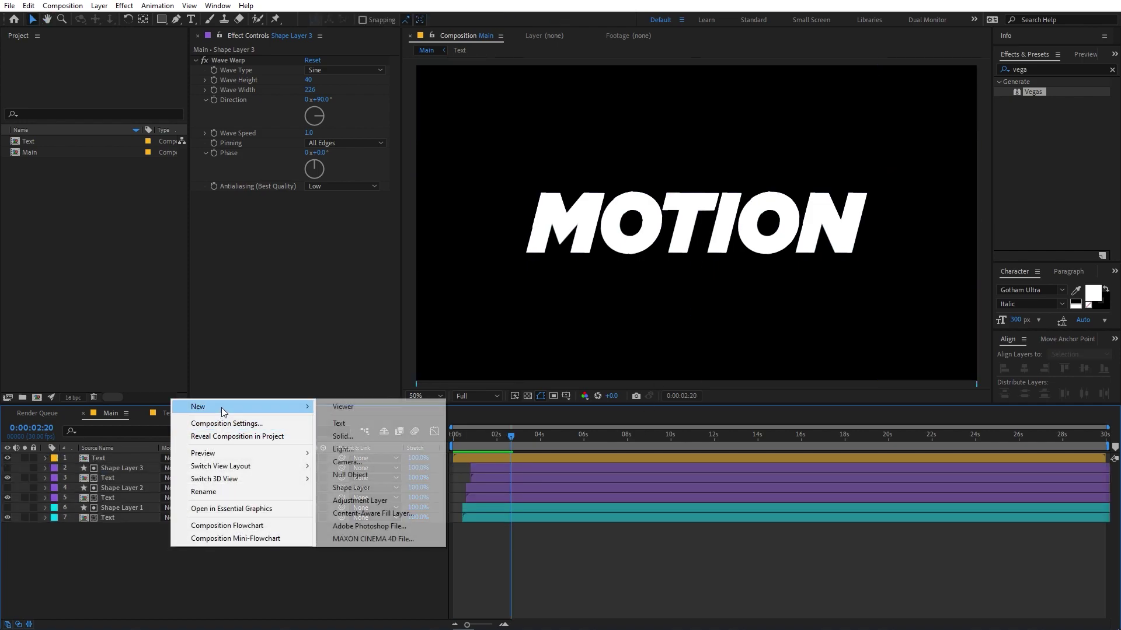
pyautogui.click(361, 500)
pyautogui.click(1049, 68)
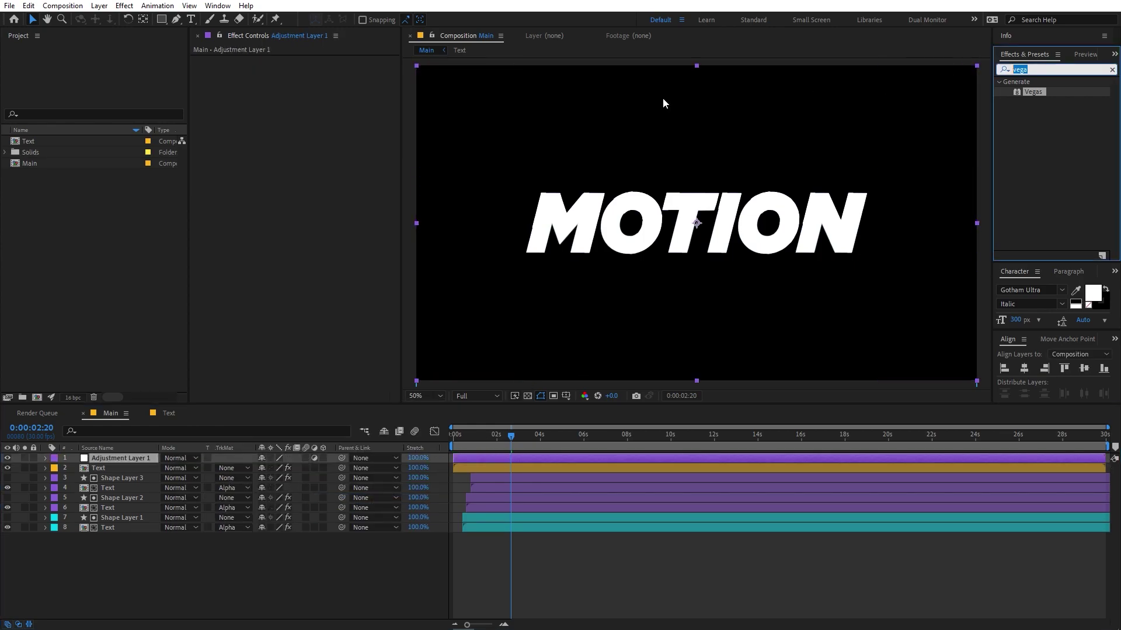
pyautogui.write('glo')
pyautogui.moveTo(1027, 184); pyautogui.dragTo(280, 350)
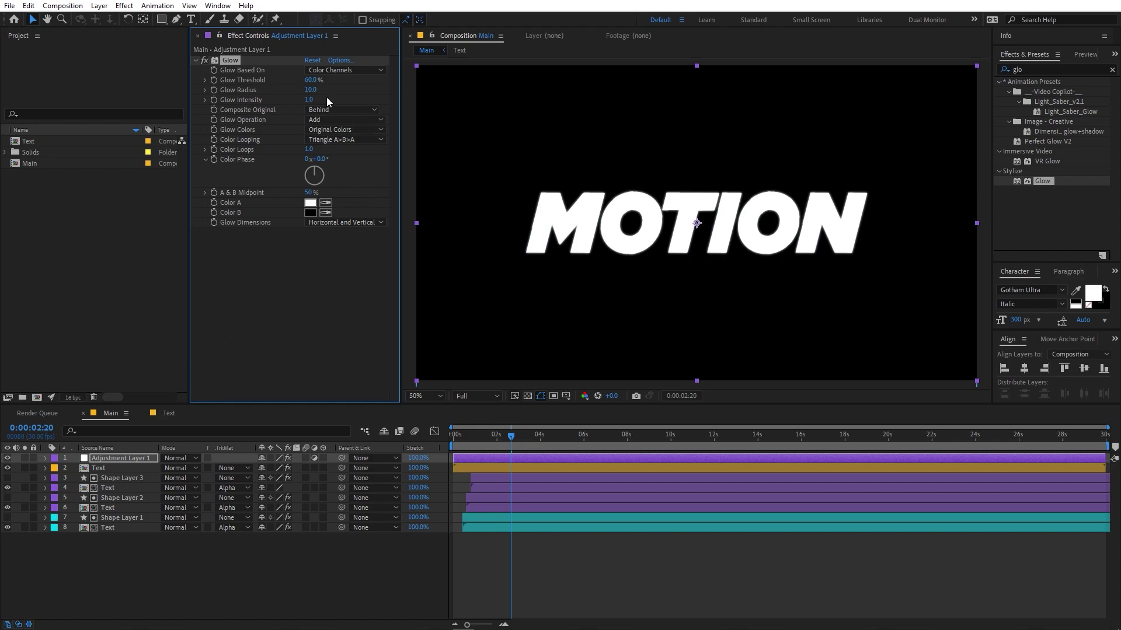
pyautogui.moveTo(310, 90); pyautogui.dragTo(385, 109)
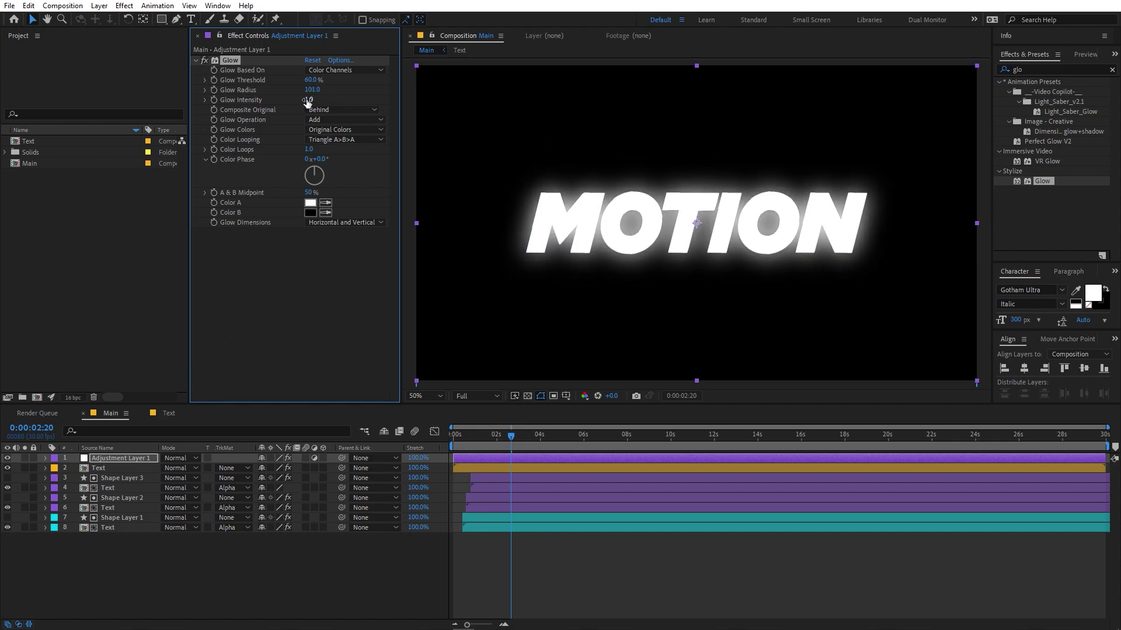
pyautogui.moveTo(307, 102); pyautogui.dragTo(289, 102)
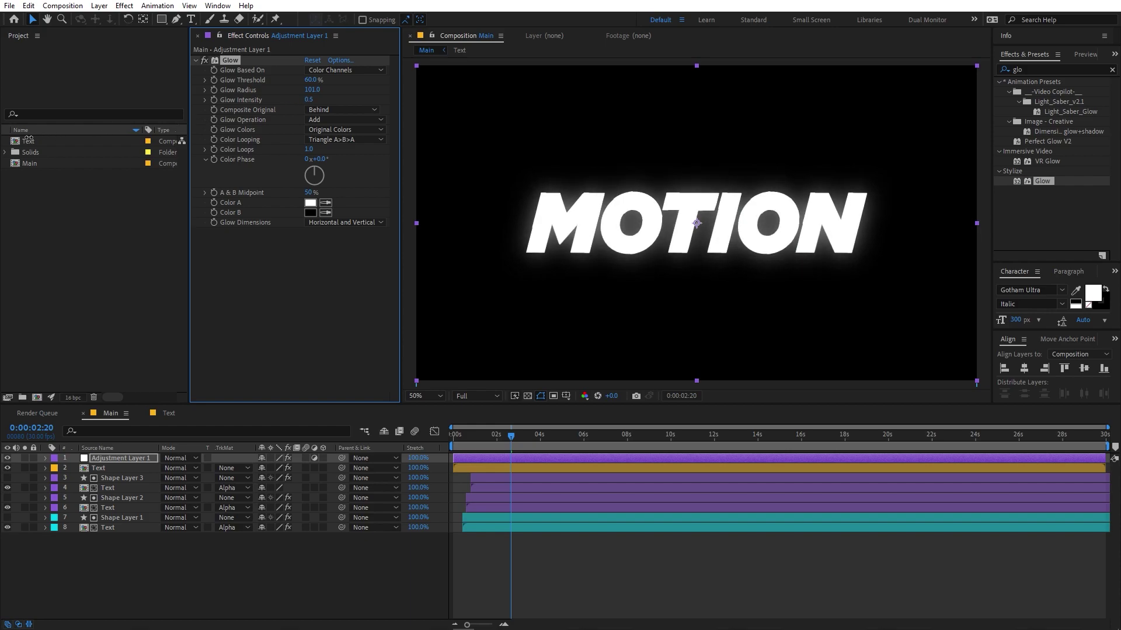
pyautogui.moveTo(312, 90)
pyautogui.mouseDown()
pyautogui.moveTo(259, 95)
pyautogui.moveTo(315, 93)
pyautogui.mouseUp()
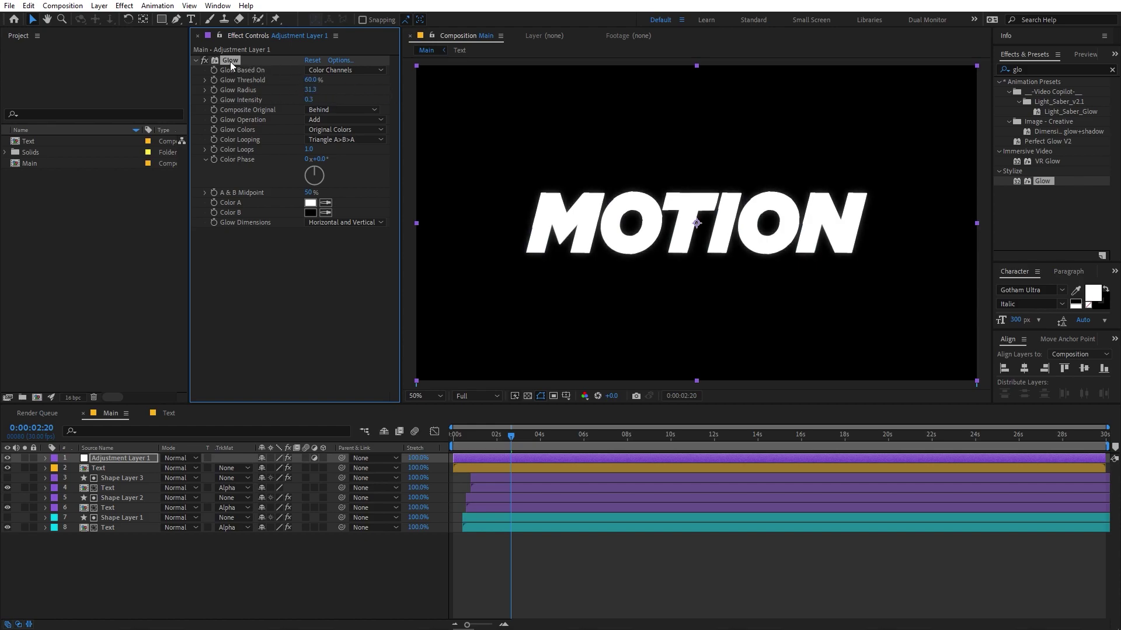
# - Duplicate the Glow, enlarge Glow 2's radius to 204.3 for a wider halo, and preview
pyautogui.hotkey('ctrl', 'd')
pyautogui.moveTo(312, 262); pyautogui.dragTo(410, 267)
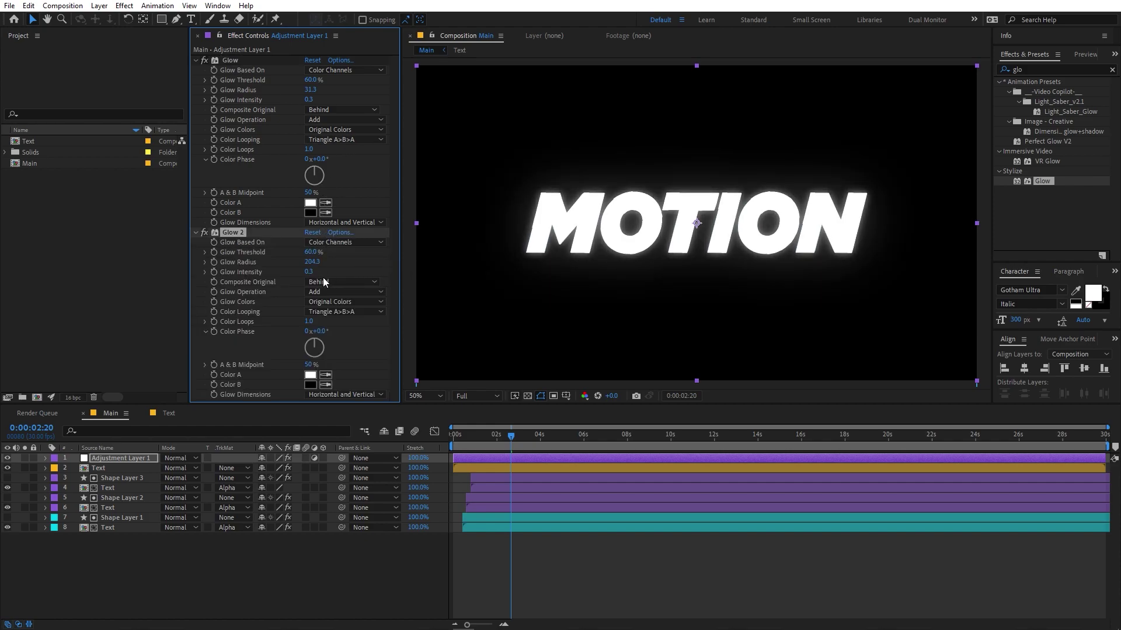
pyautogui.click(294, 100)
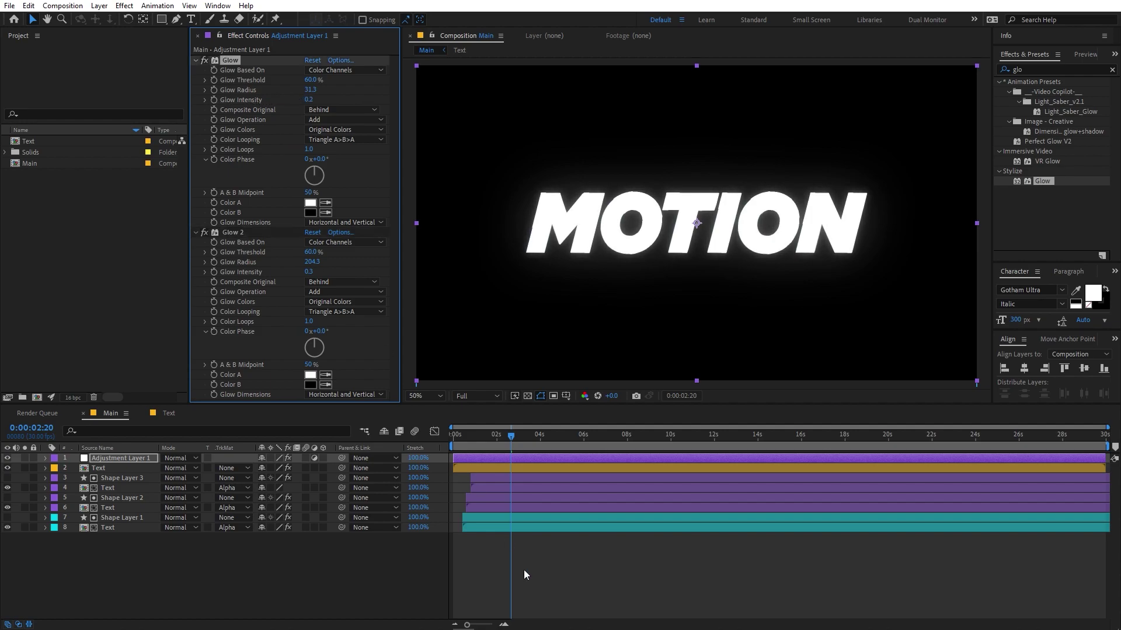
pyautogui.click(491, 447)
pyautogui.press('Home')
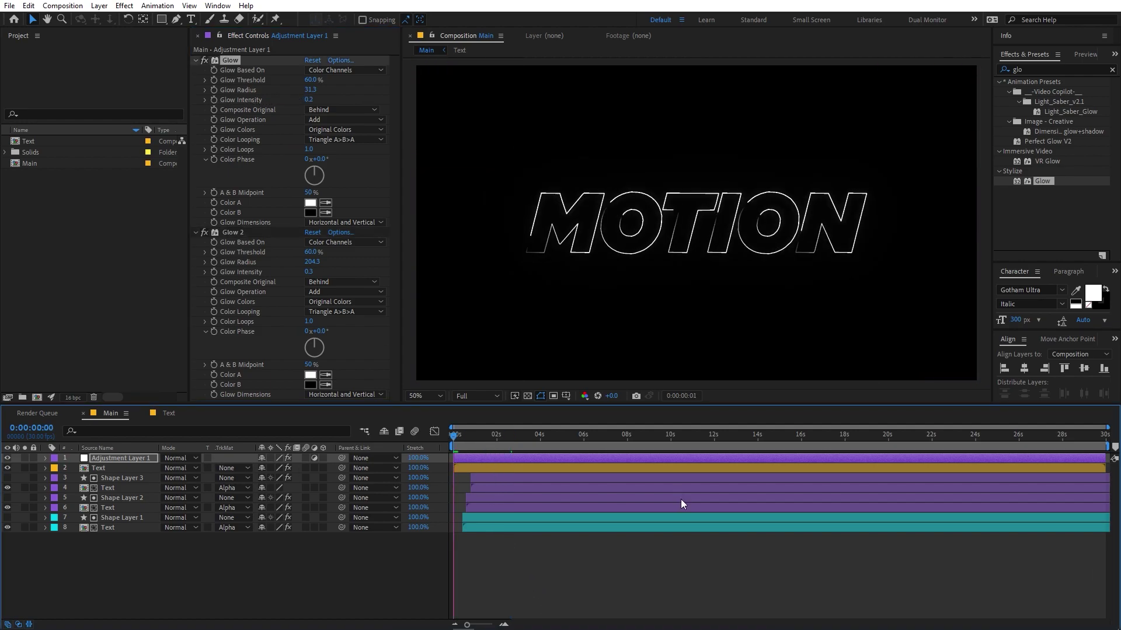
pyautogui.press('space')
pyautogui.press('space')
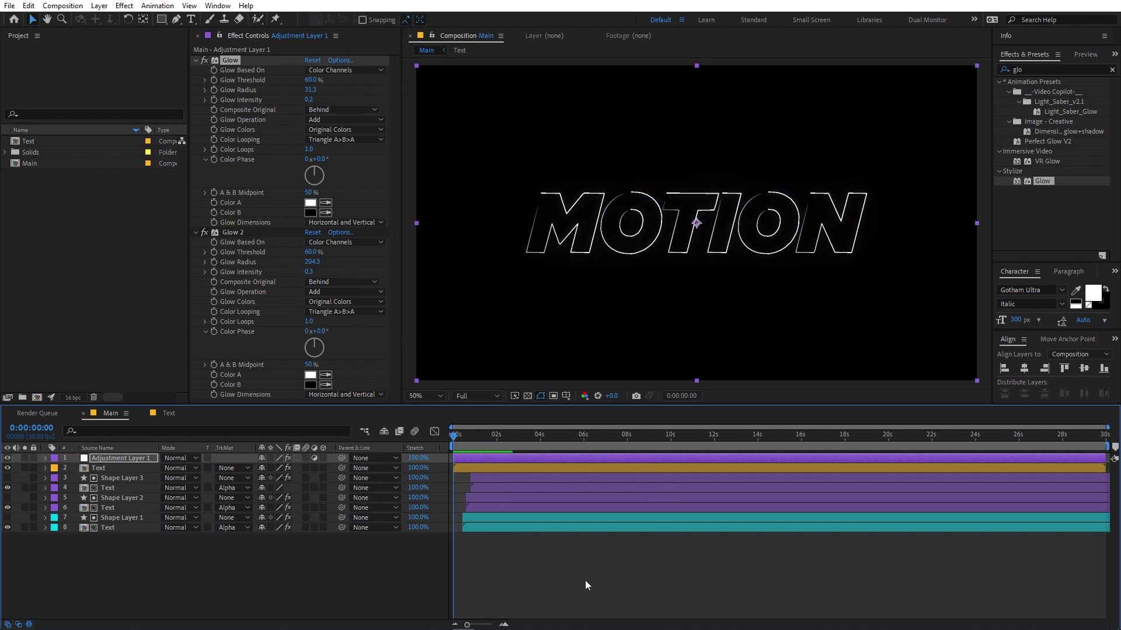
# - Add Null 1 below Adjustment Layer 1 and parent layers 3–9 to it
pyautogui.rightClick(170, 585)
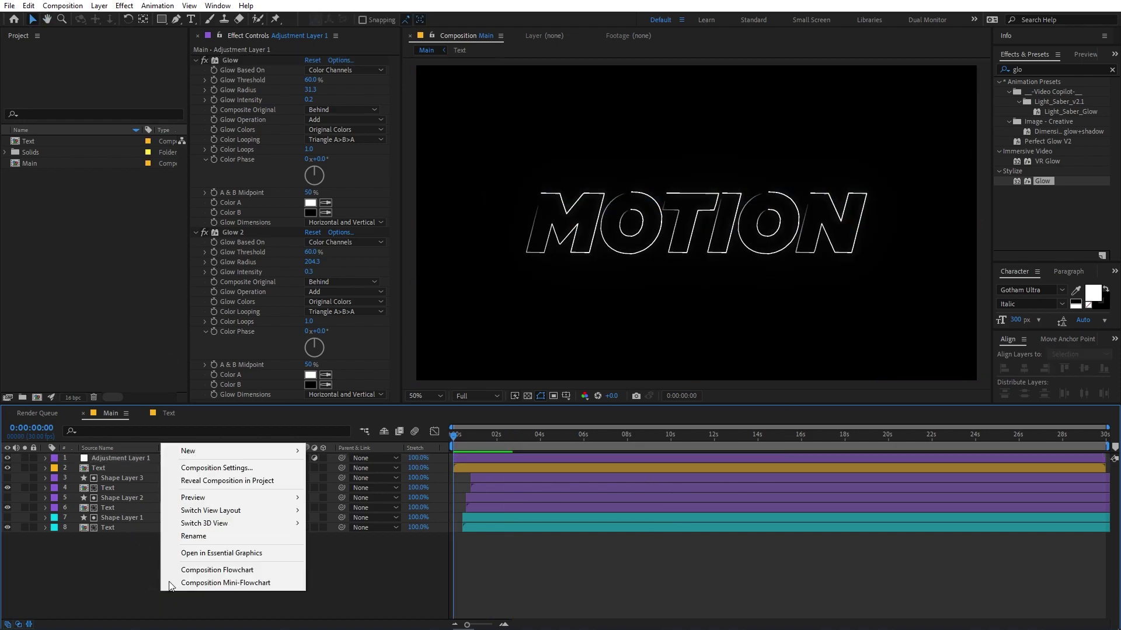
pyautogui.moveTo(274, 451)
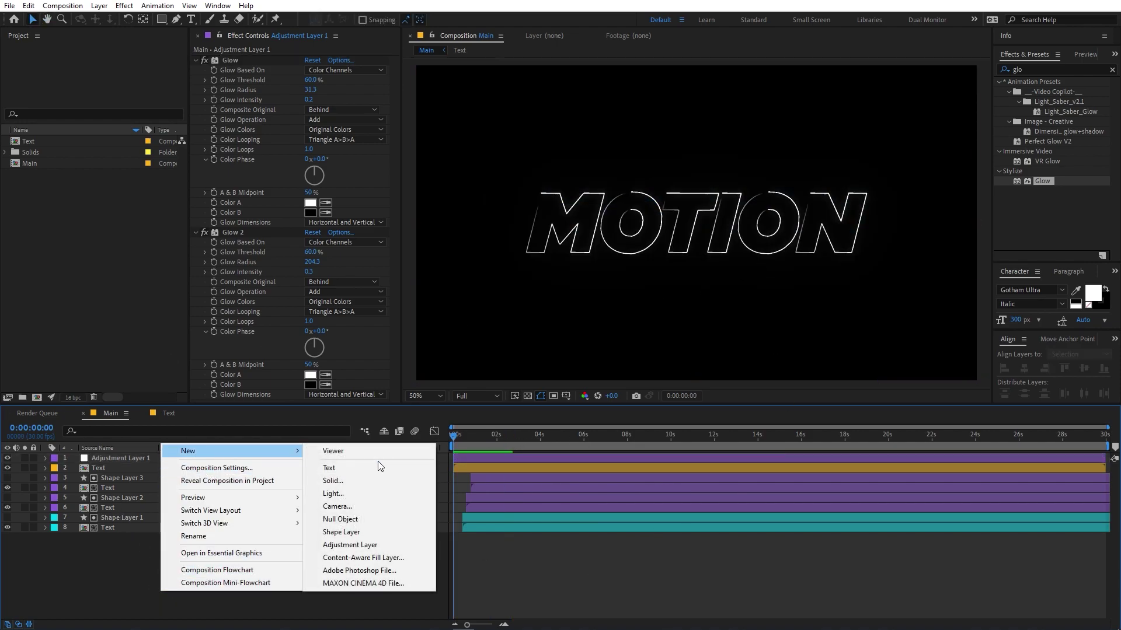
pyautogui.click(340, 520)
pyautogui.moveTo(128, 460); pyautogui.dragTo(123, 471)
pyautogui.click(106, 478)
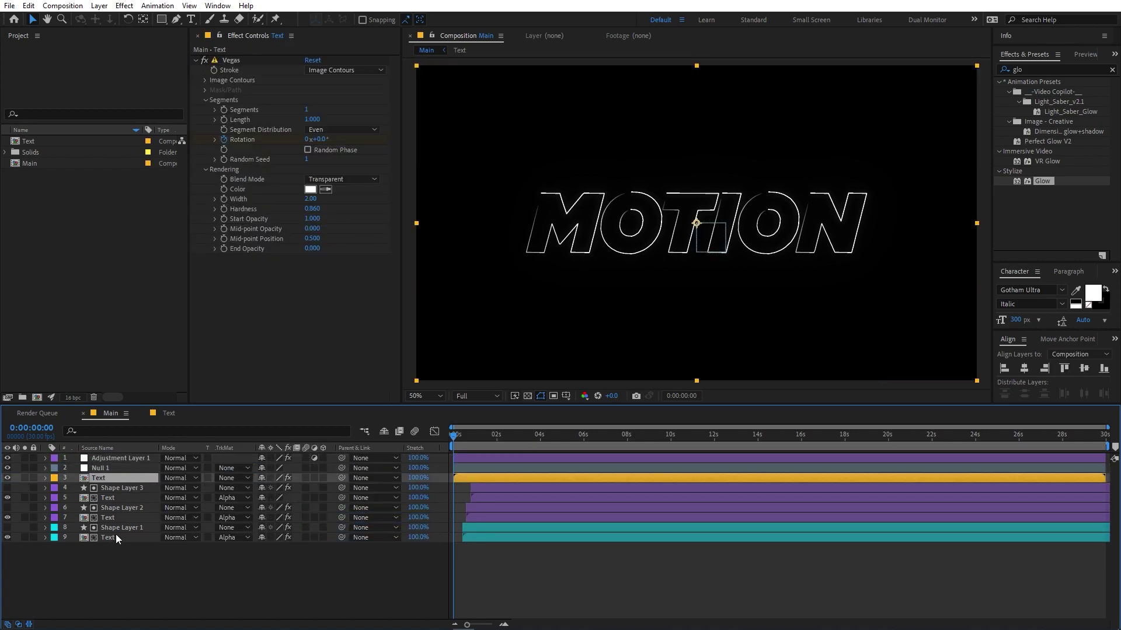
pyautogui.keyDown('shift'); pyautogui.click(116, 537); pyautogui.keyUp('shift')
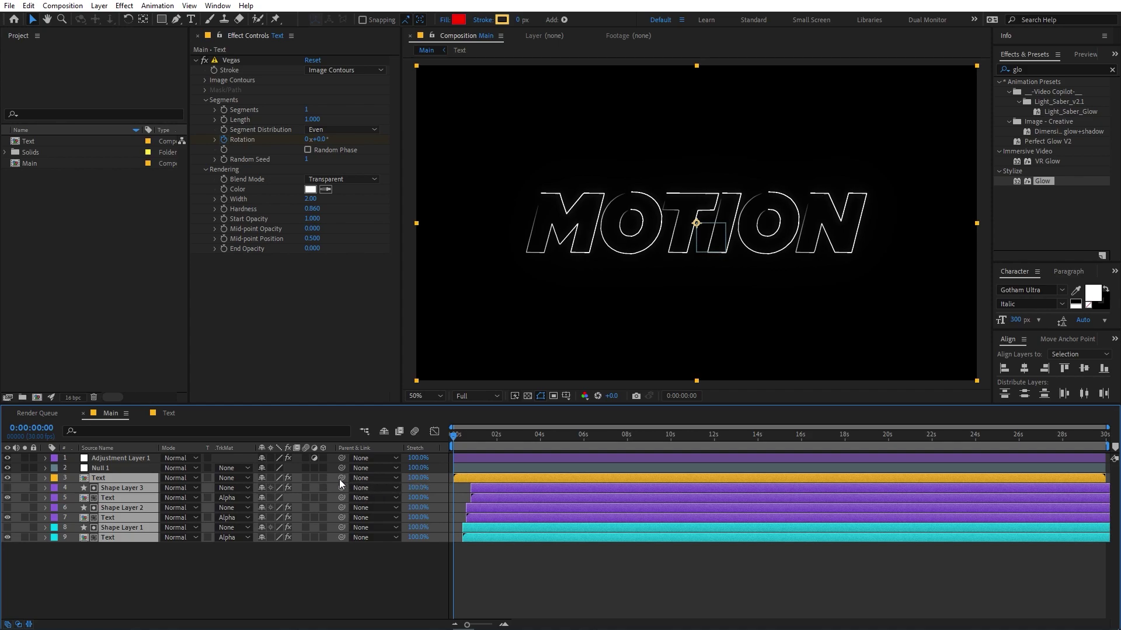
pyautogui.moveTo(342, 479); pyautogui.dragTo(103, 469)
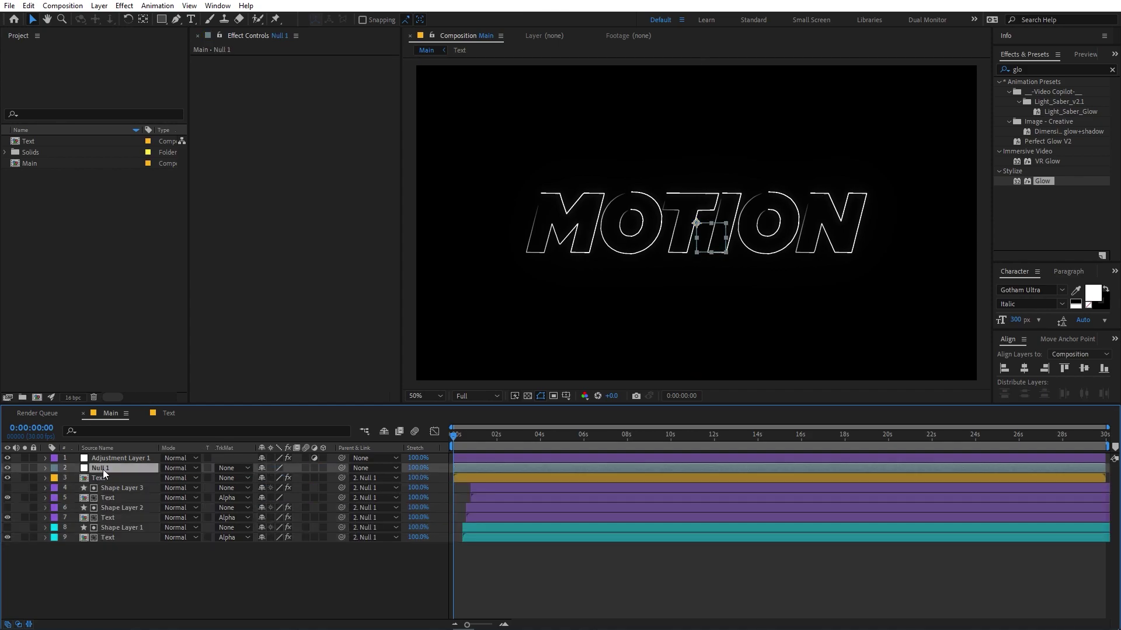
# - Keyframe Null 1's Scale from 286% down to 100%, ease its speed curve, and preview
pyautogui.press('s')
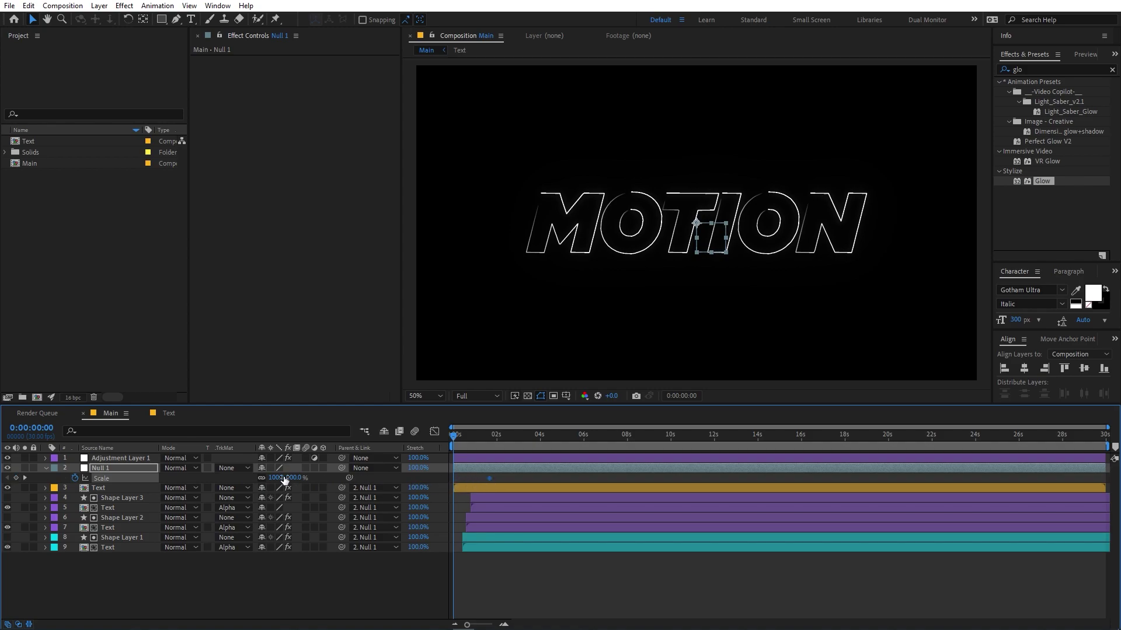
pyautogui.moveTo(285, 479); pyautogui.dragTo(396, 486)
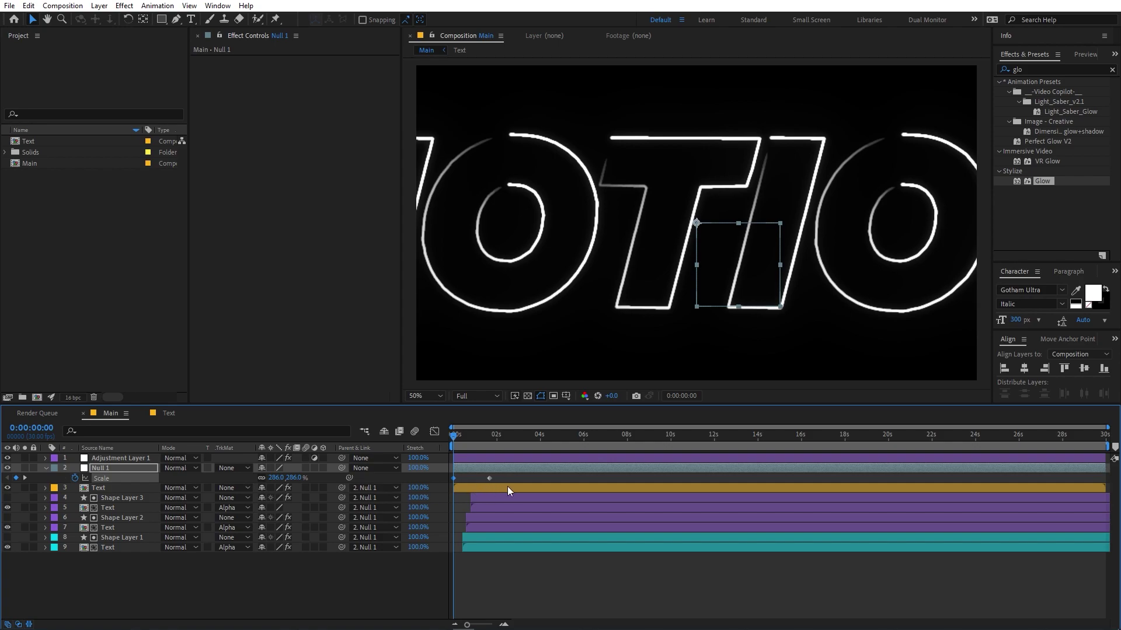
pyautogui.click(434, 432)
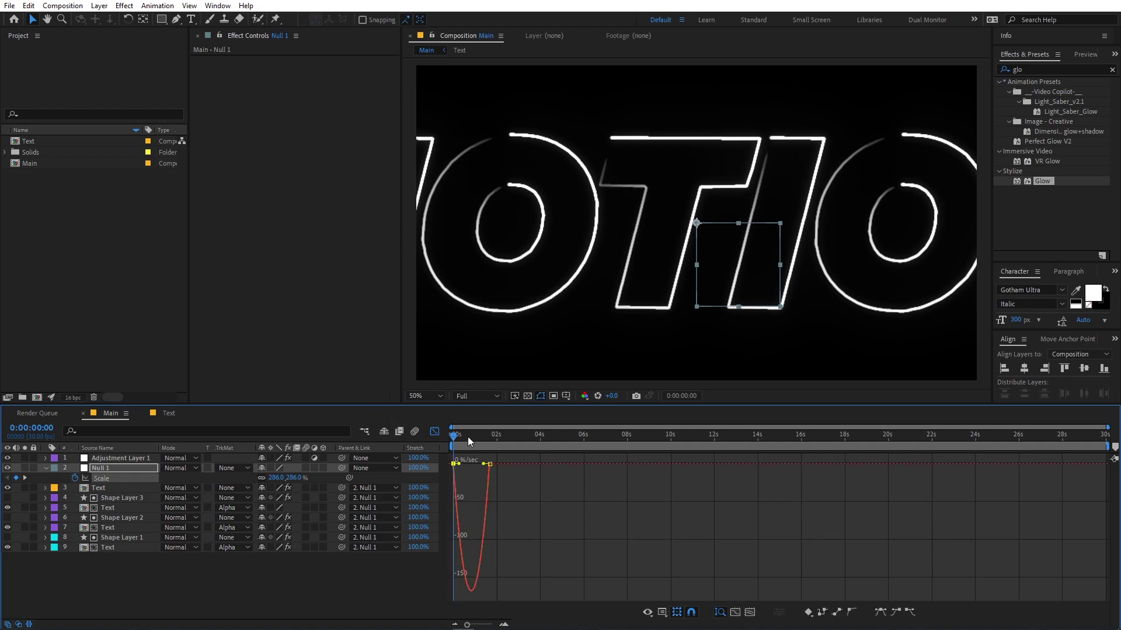
pyautogui.moveTo(460, 465); pyautogui.dragTo(457, 467)
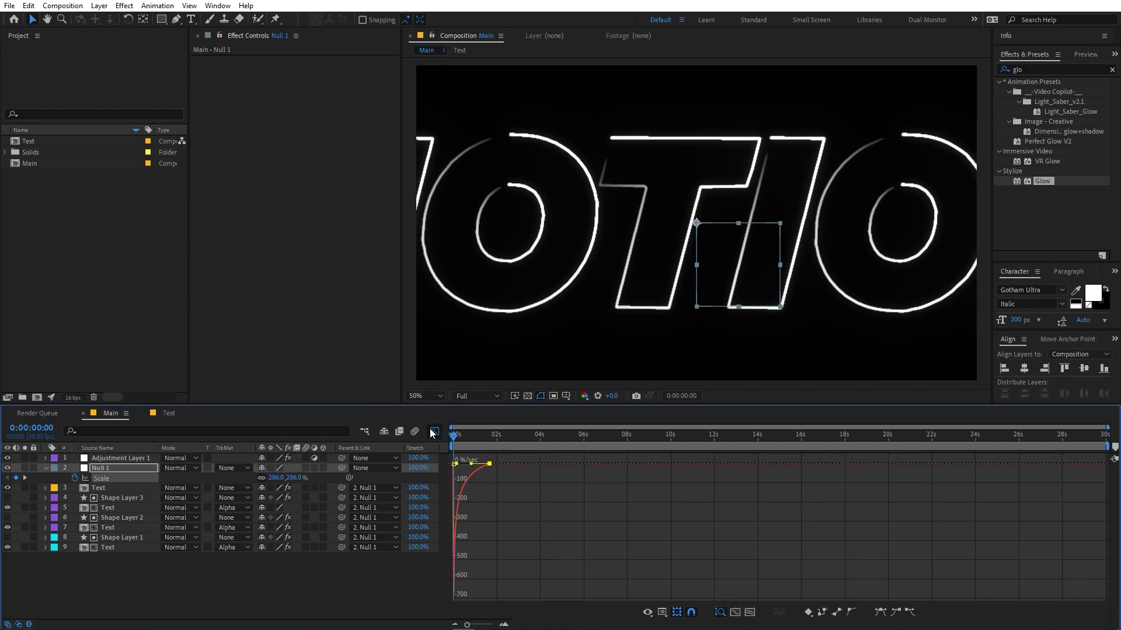
pyautogui.click(435, 432)
pyautogui.press('space')
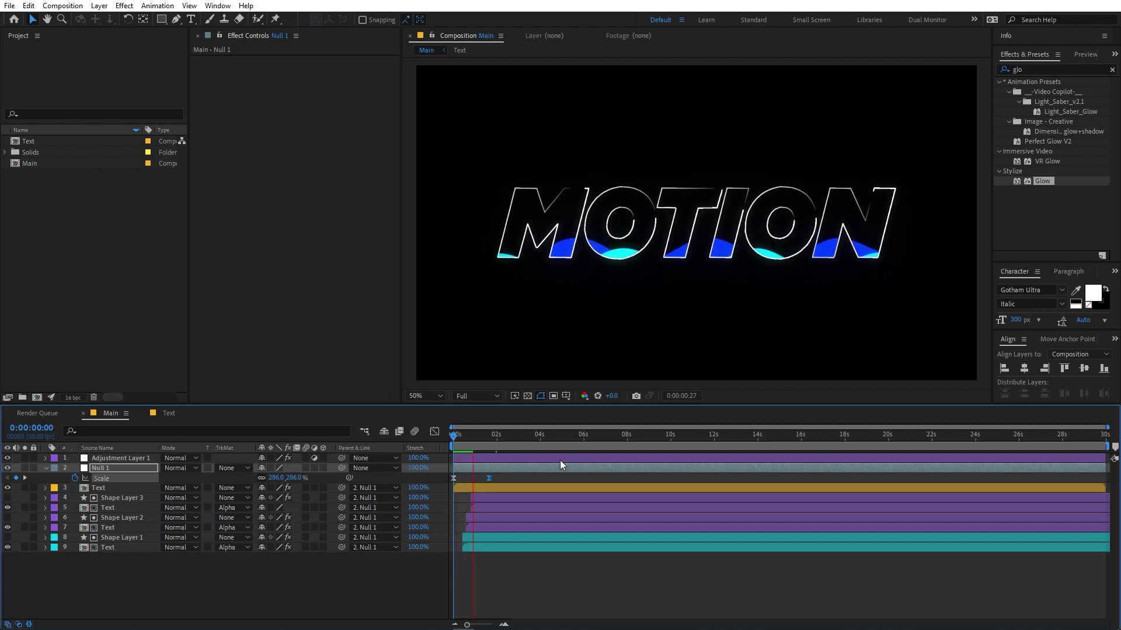
# - Keyframe the Text layer's Opacity to fade in from 0% to 100% and preview
pyautogui.press('space')
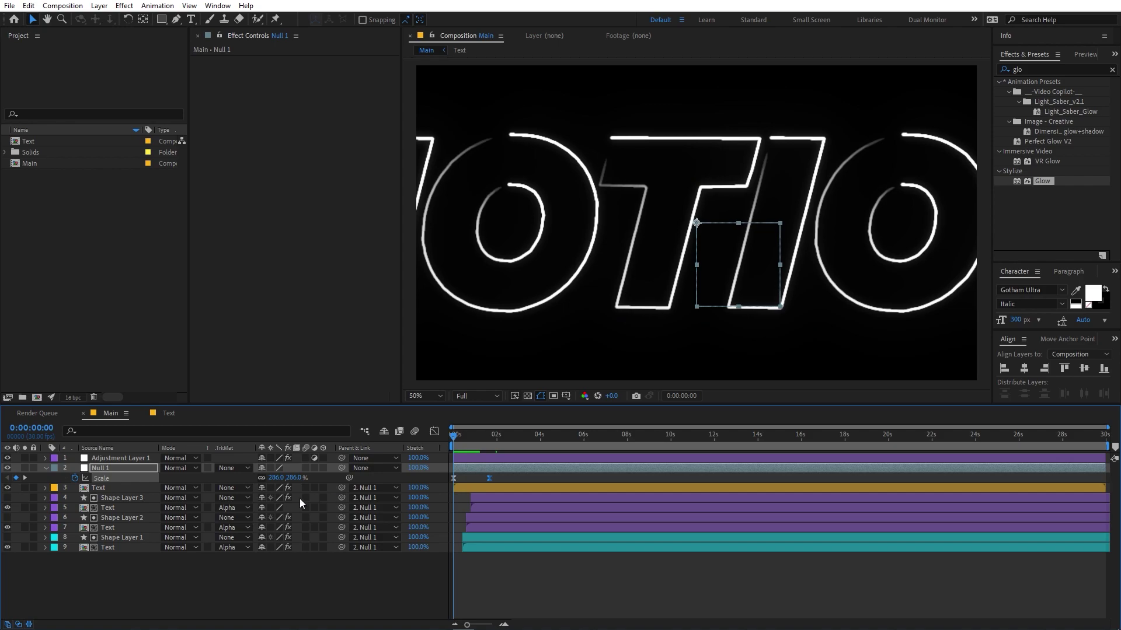
pyautogui.click(105, 487)
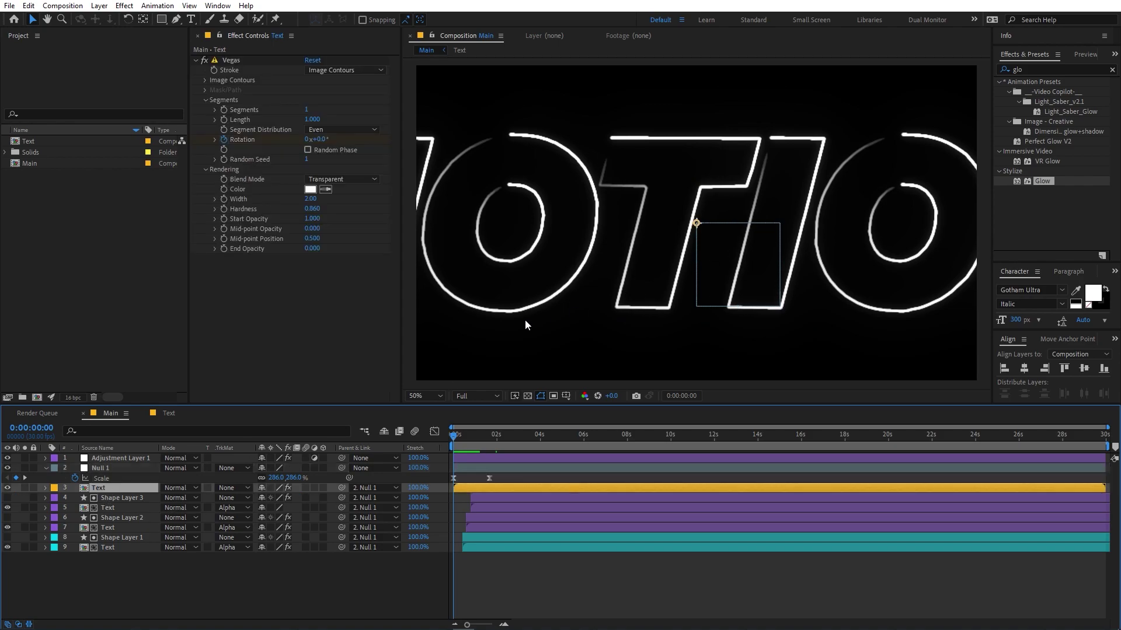
pyautogui.press('t')
pyautogui.click(75, 499)
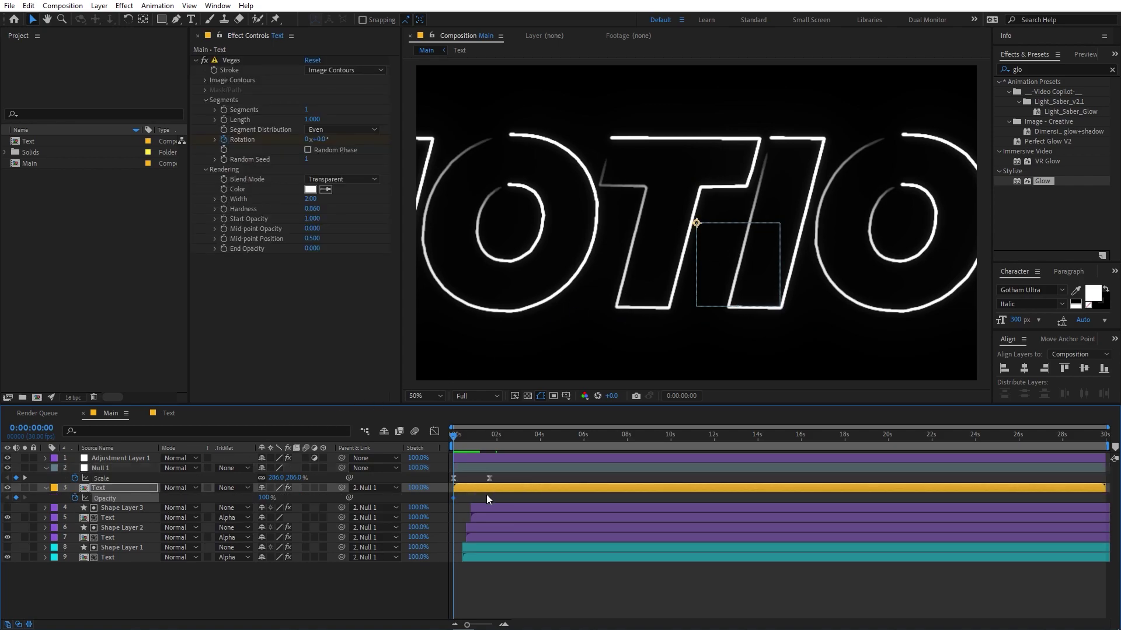
pyautogui.moveTo(454, 497); pyautogui.dragTo(465, 499)
pyautogui.moveTo(266, 497); pyautogui.dragTo(204, 498)
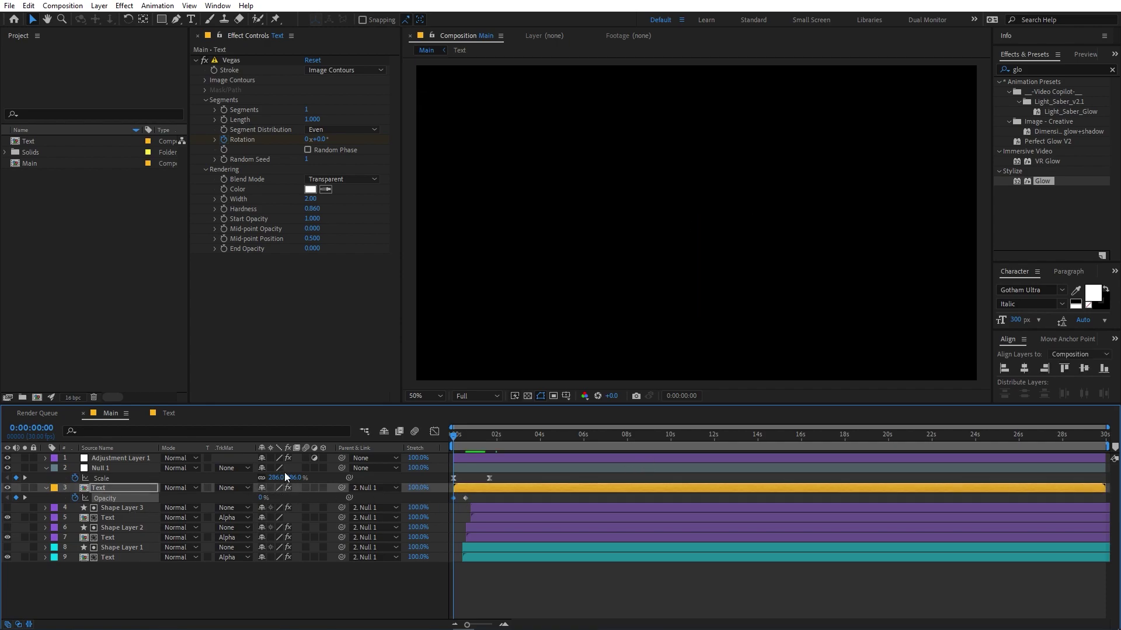
pyautogui.press('space')
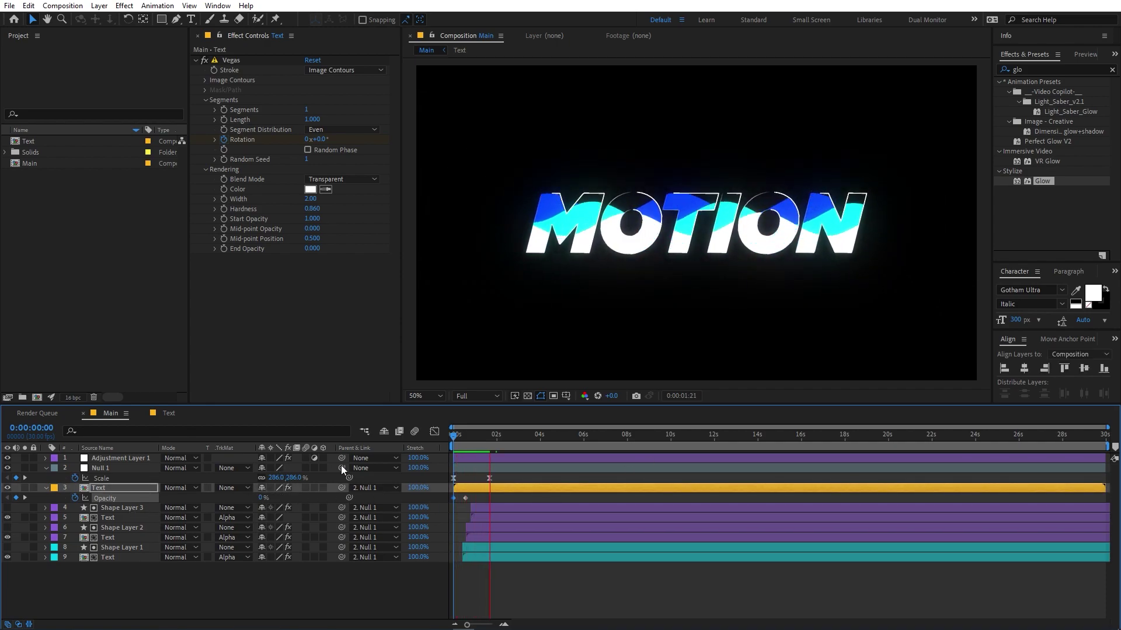
pyautogui.press('space')
# - Move Null 1's final Scale keyframe slightly later and preview the result
pyautogui.click(502, 475)
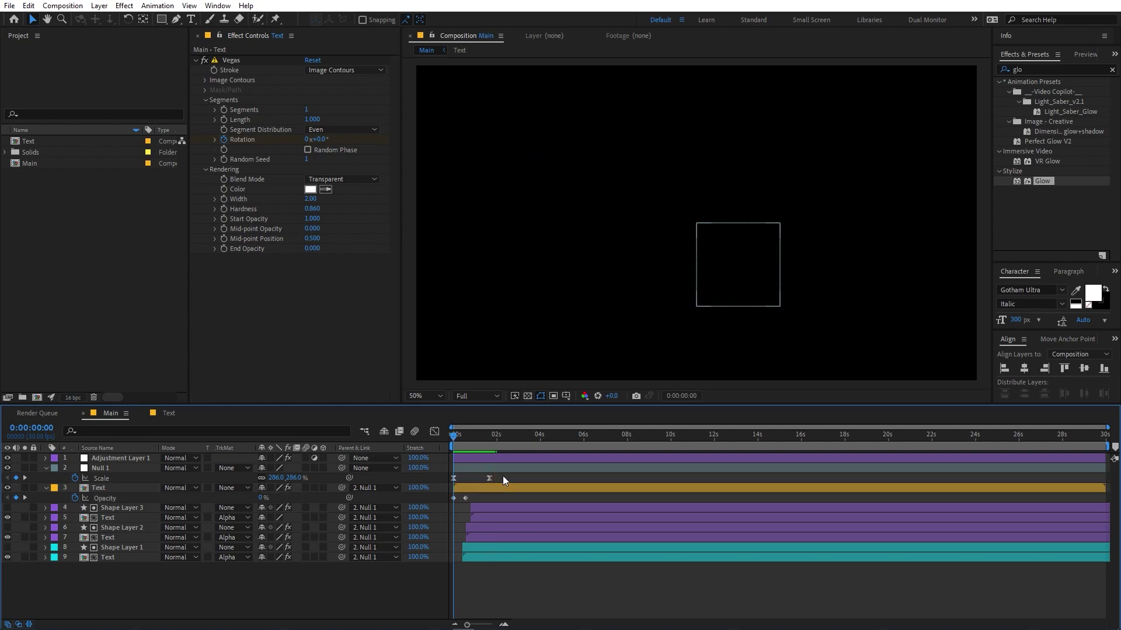
pyautogui.moveTo(490, 475); pyautogui.dragTo(500, 475)
pyautogui.press('space')
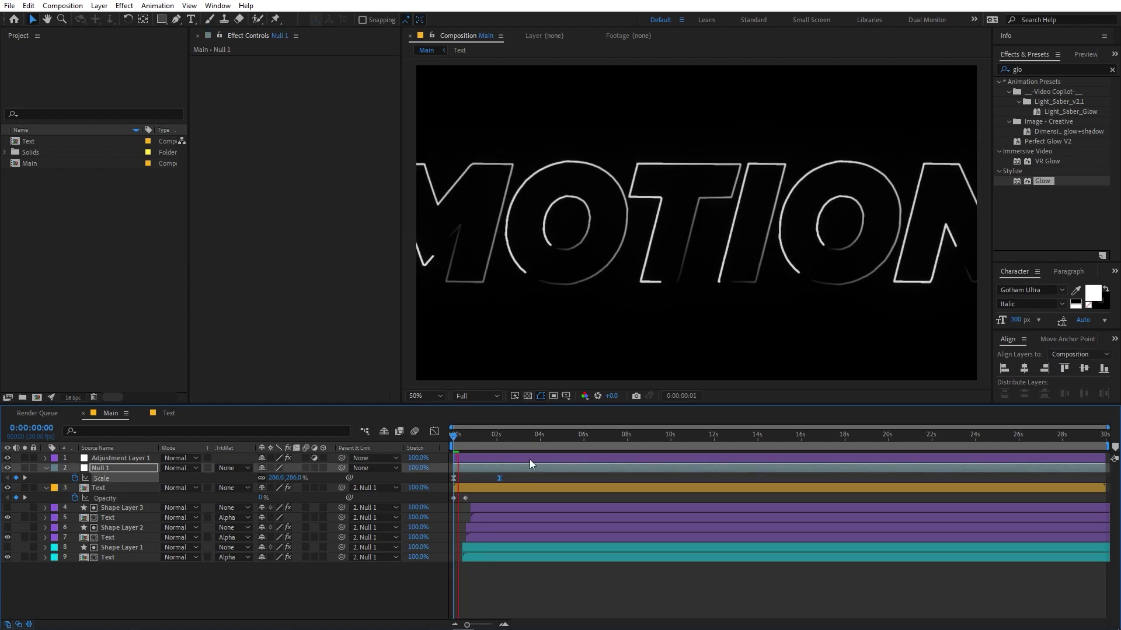
pyautogui.press('space')
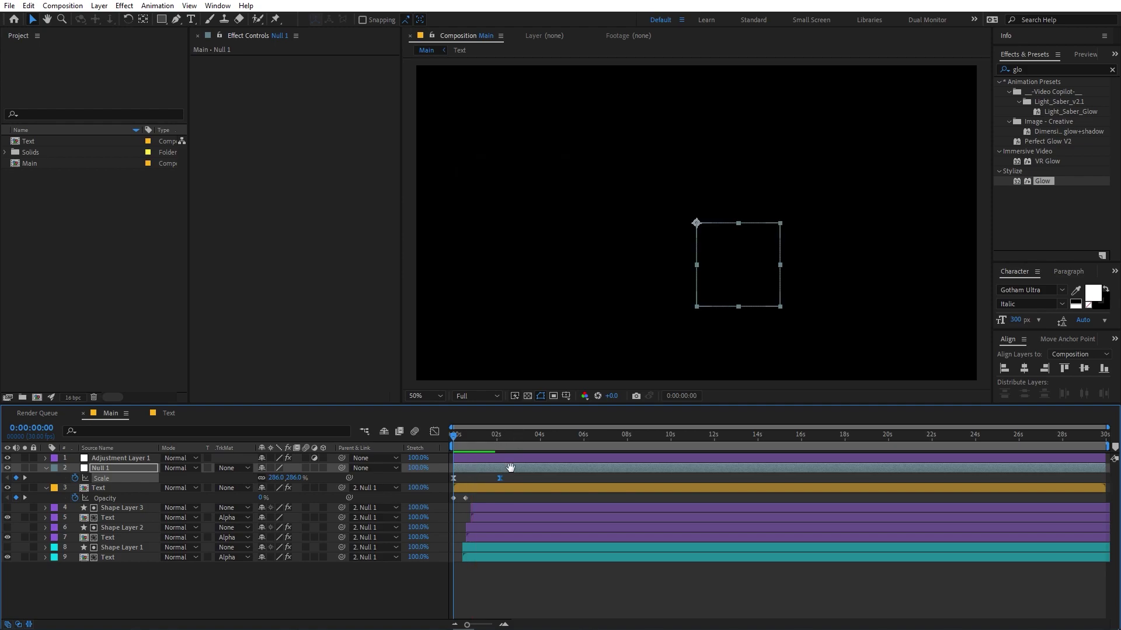
pyautogui.press('space')
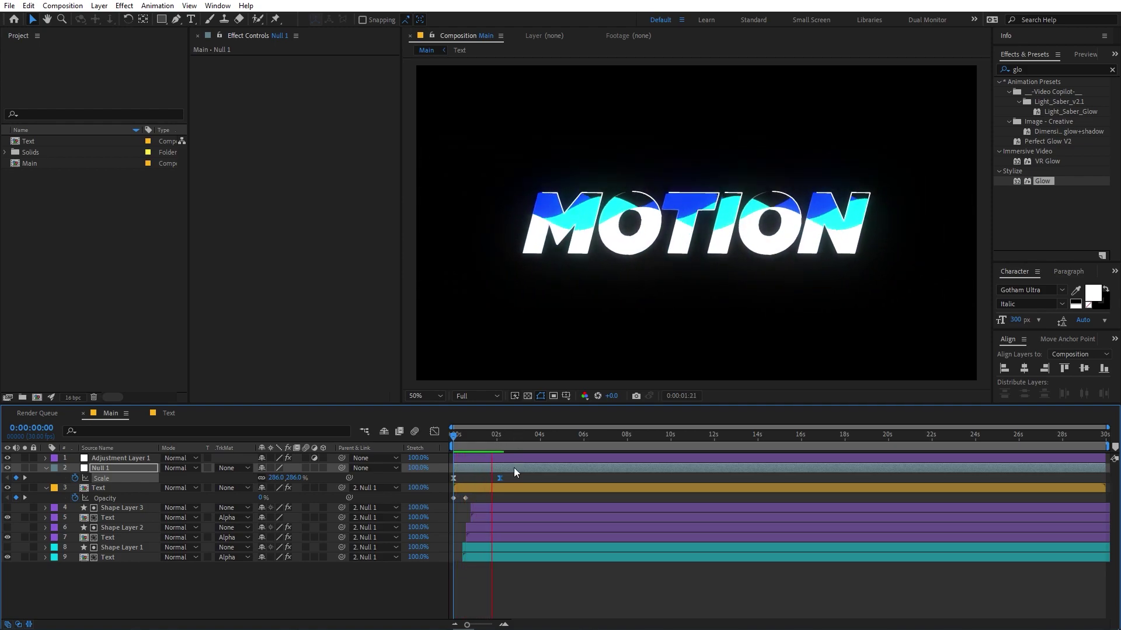
pyautogui.press('space')
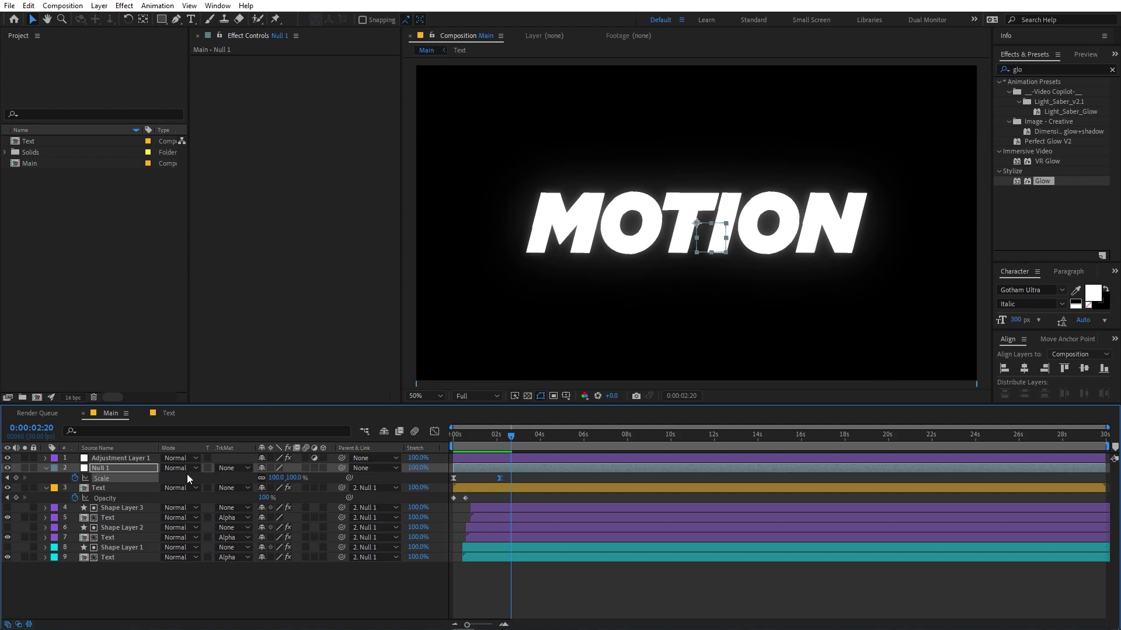
# - Replace the MOTION title with EVOKE inside the Text precomp
pyautogui.doubleClick(121, 487)
pyautogui.doubleClick(110, 460)
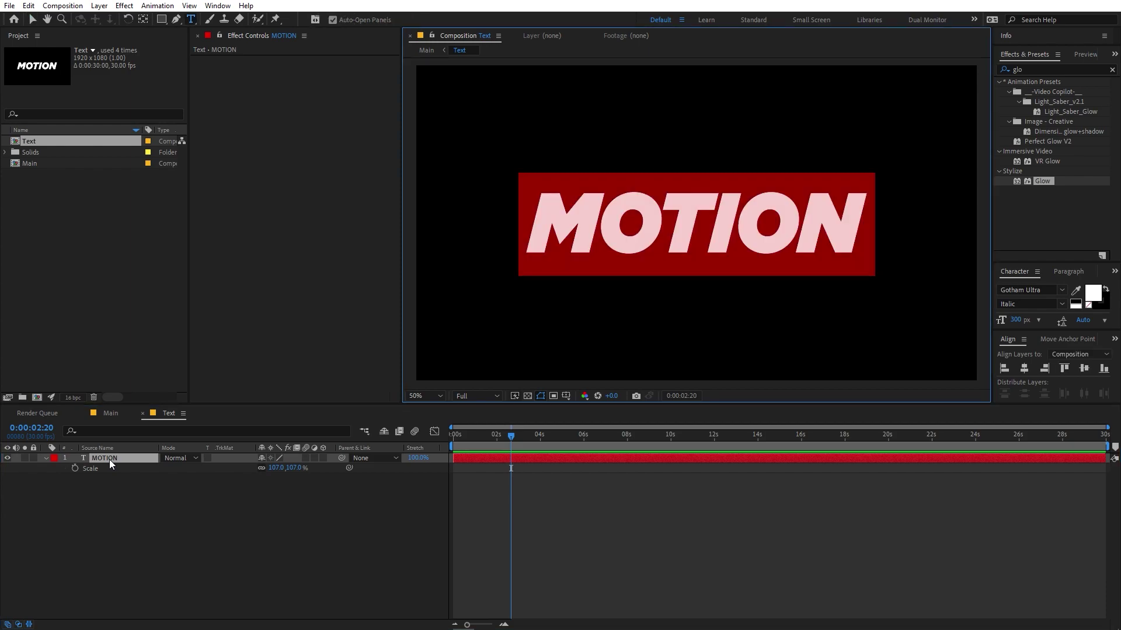
pyautogui.write('EVOKE')
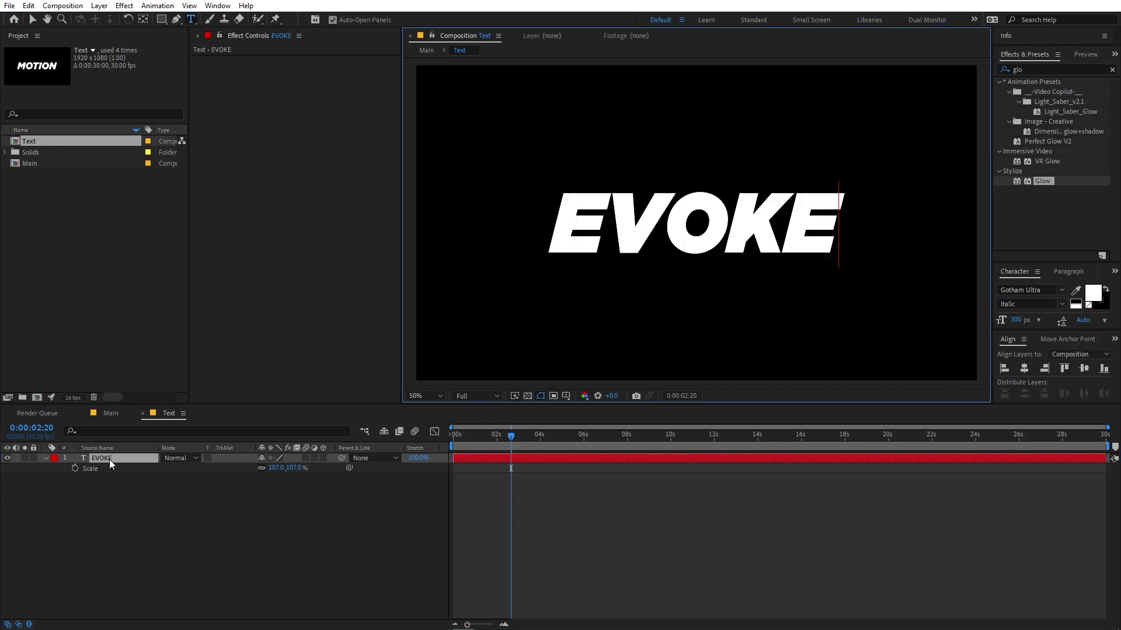
# - Preview the EVOKE animation in the Main composition, checking frames around 1:15 and 3:19
pyautogui.click(111, 413)
pyautogui.press('Home')
pyautogui.press('space')
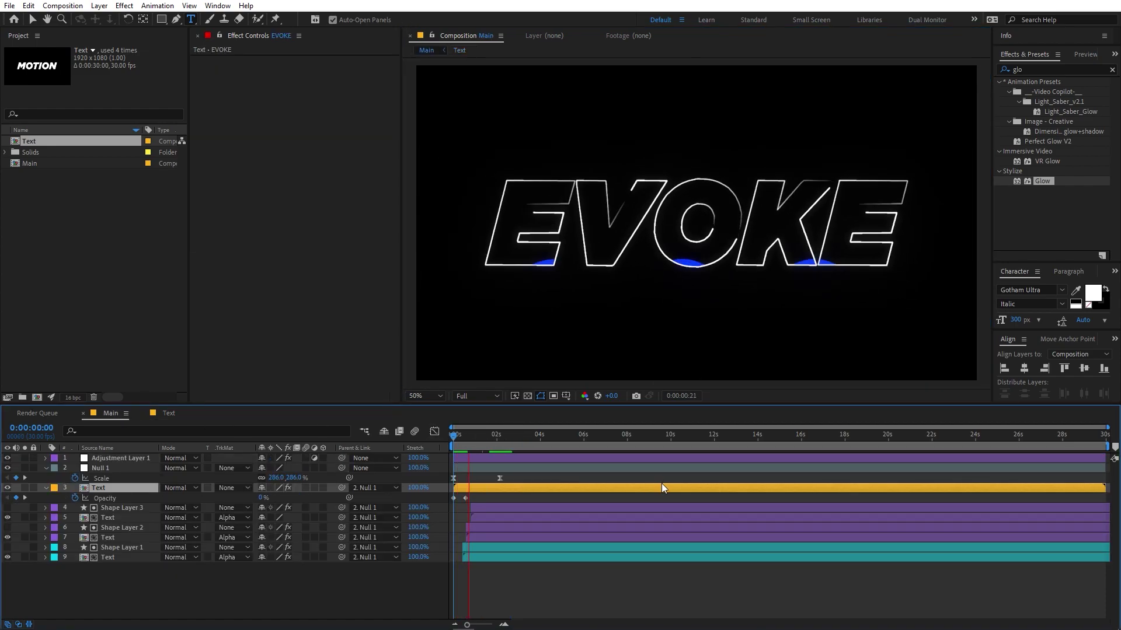
pyautogui.moveTo(461, 450); pyautogui.dragTo(489, 452)
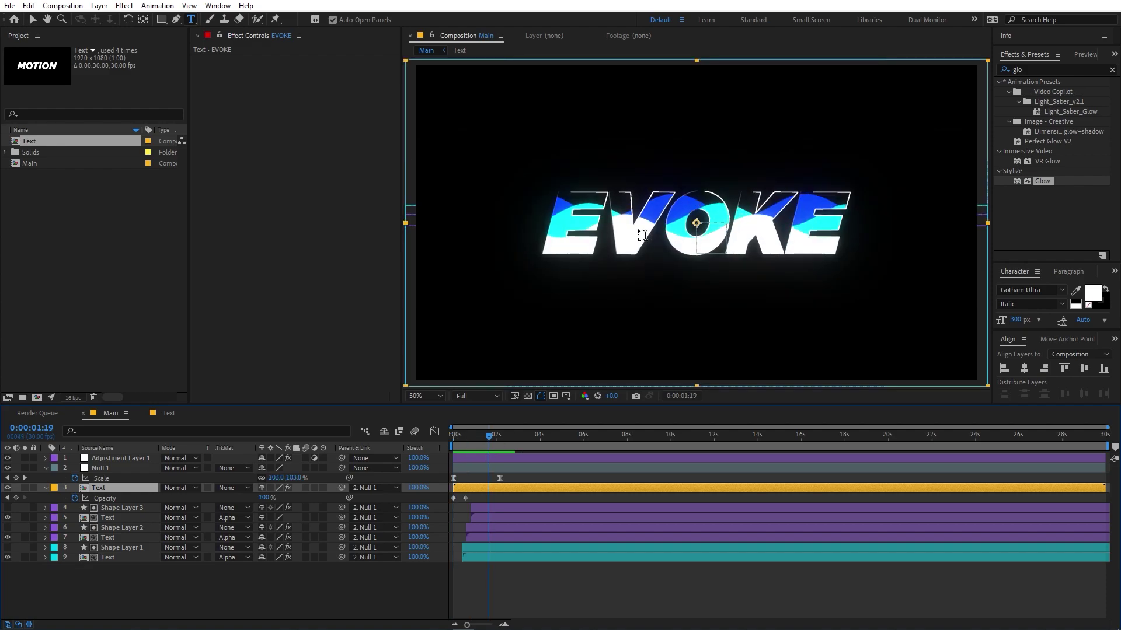
pyautogui.moveTo(485, 436); pyautogui.dragTo(538, 450)
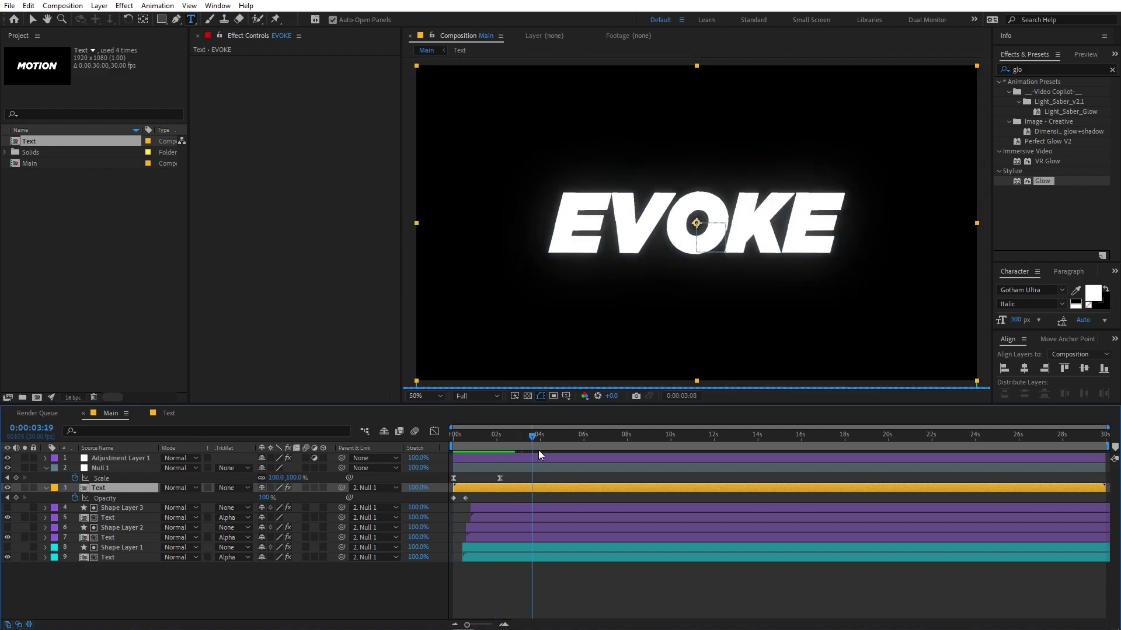
pyautogui.press('Home')
pyautogui.click(503, 583)
pyautogui.press('space')
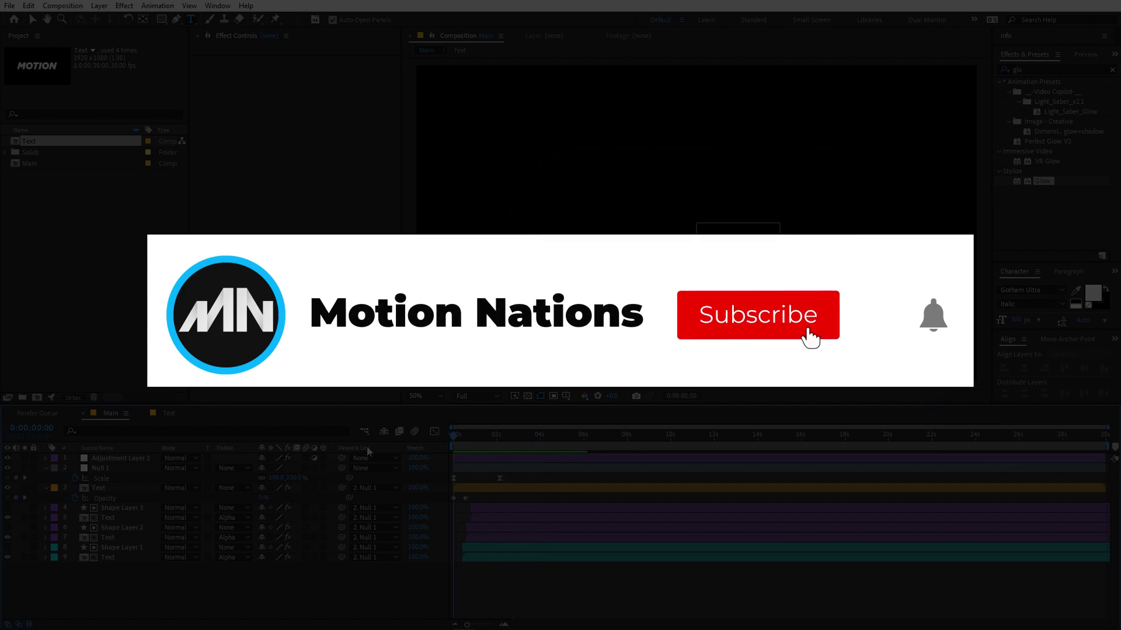
pyautogui.press('space')
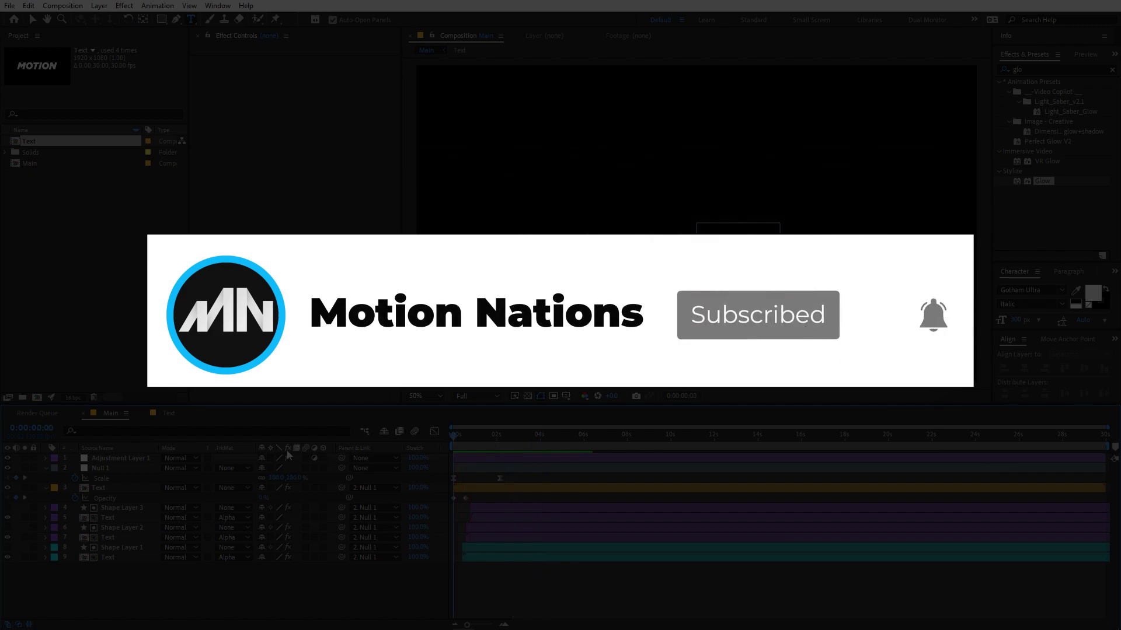